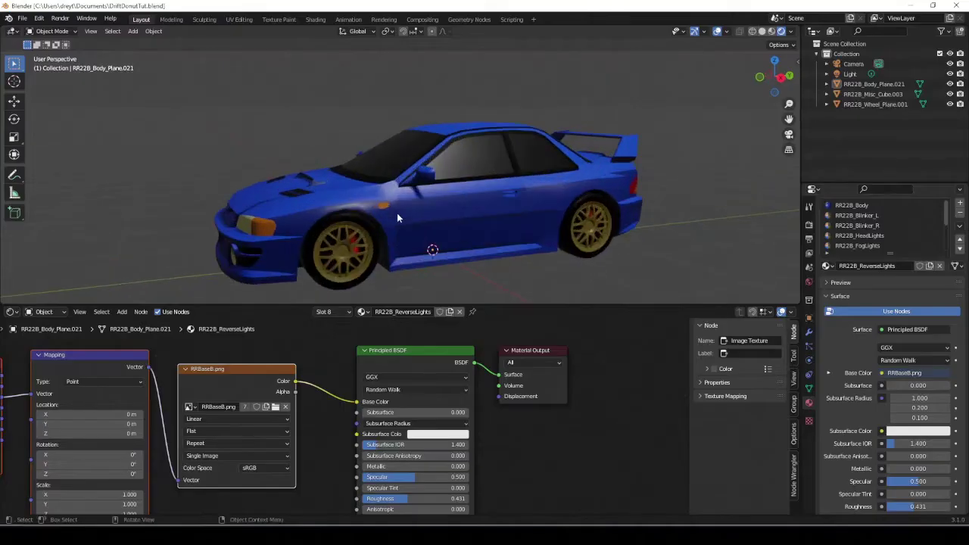
# Select the wheel object and, in Edit Mode, select the first brake caliper's linked mesh
pyautogui.moveTo(401, 210); pyautogui.dragTo(428, 149, button='middle')
pyautogui.scroll(8, 428, 149)
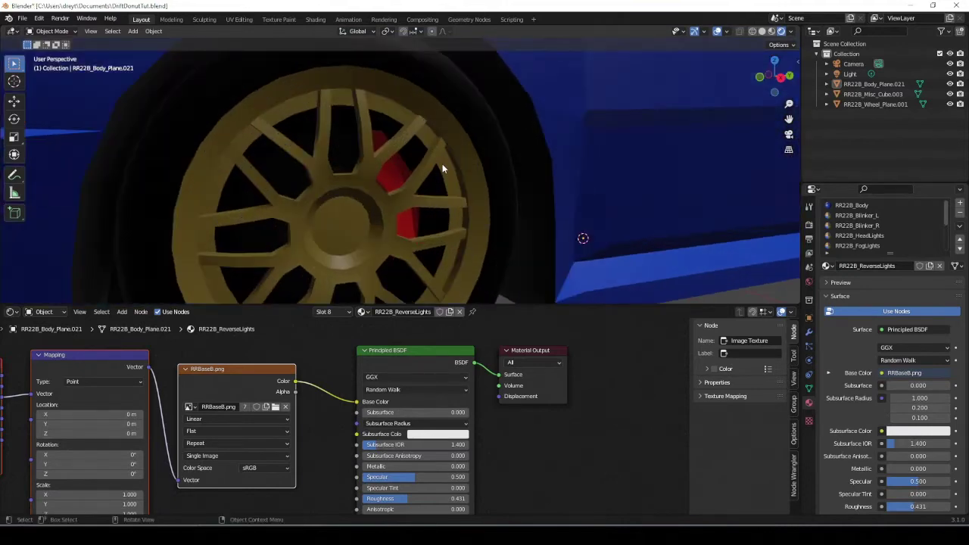
pyautogui.click(443, 168)
pyautogui.press('Tab')
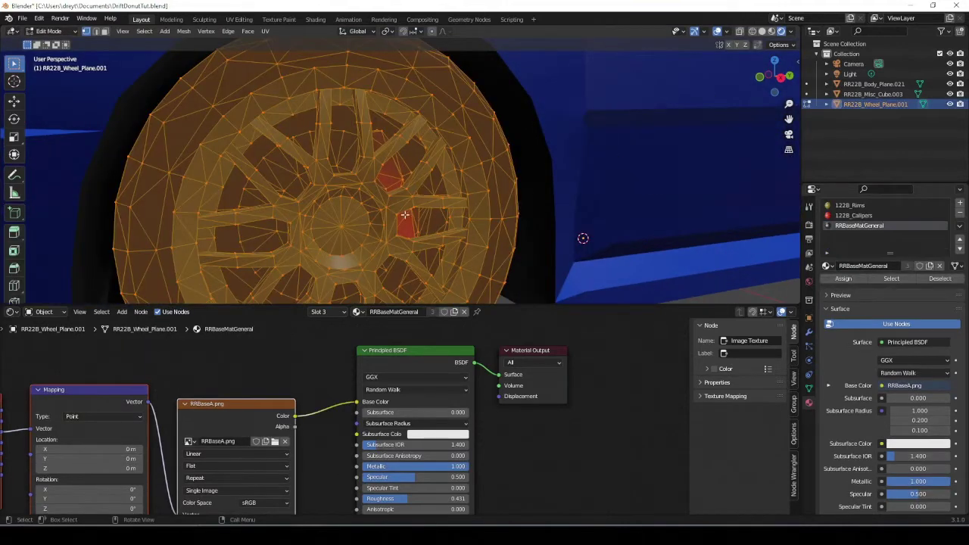
pyautogui.click(408, 224)
pyautogui.press('l')
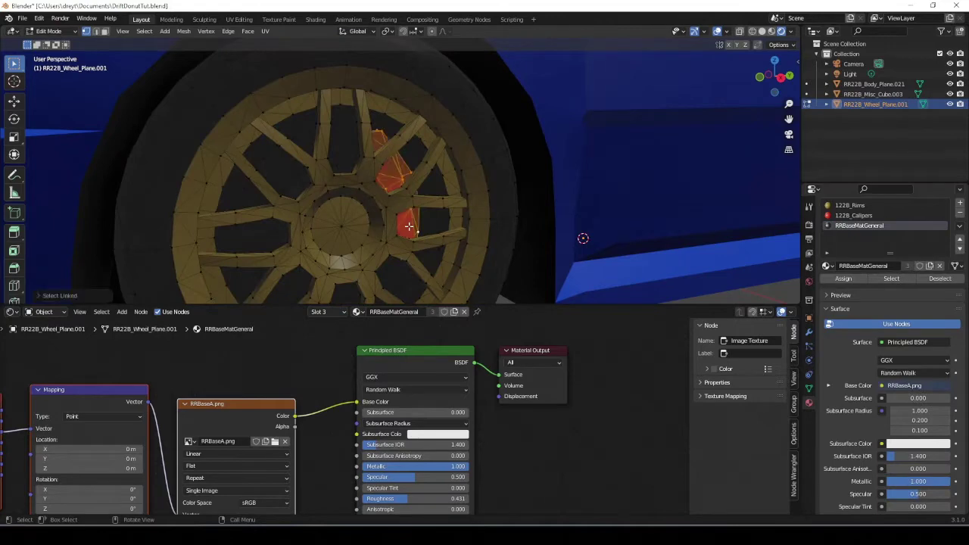
pyautogui.scroll(-5, 409, 225)
# Add the rear and front brake calipers to the linked selection
pyautogui.moveTo(409, 226); pyautogui.dragTo(580, 153, button='middle')
pyautogui.scroll(2, 579, 153)
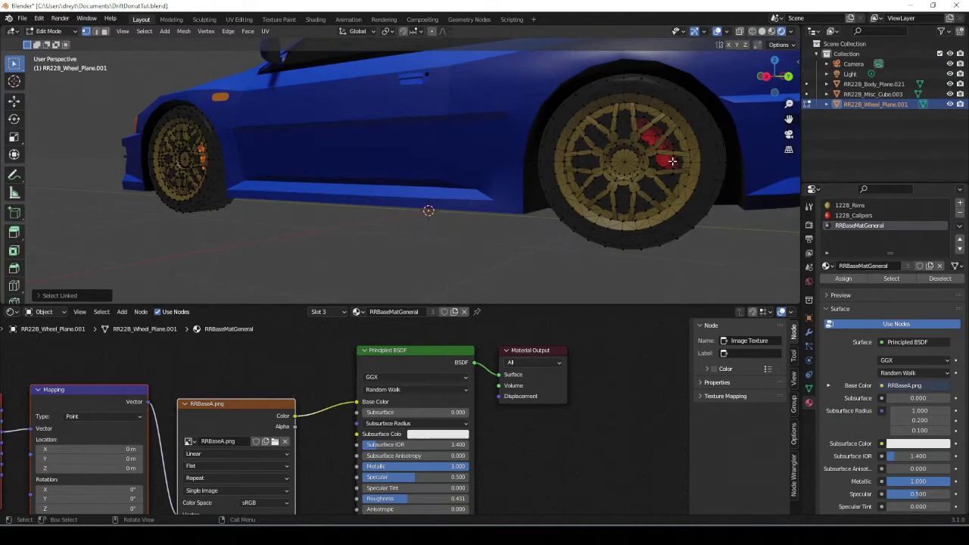
pyautogui.press('l')
pyautogui.moveTo(670, 165); pyautogui.dragTo(242, 182, button='middle')
pyautogui.press('l')
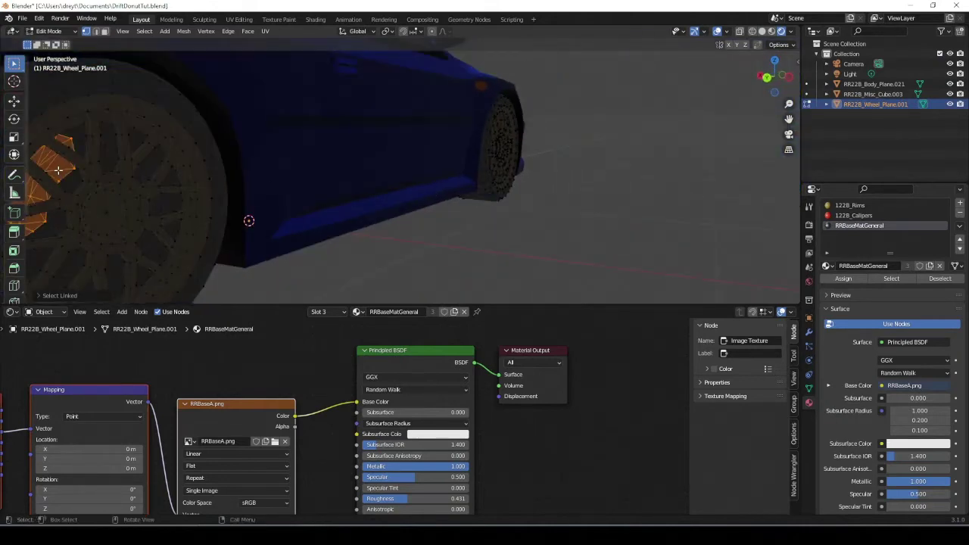
pyautogui.moveTo(451, 168); pyautogui.dragTo(491, 156, button='middle')
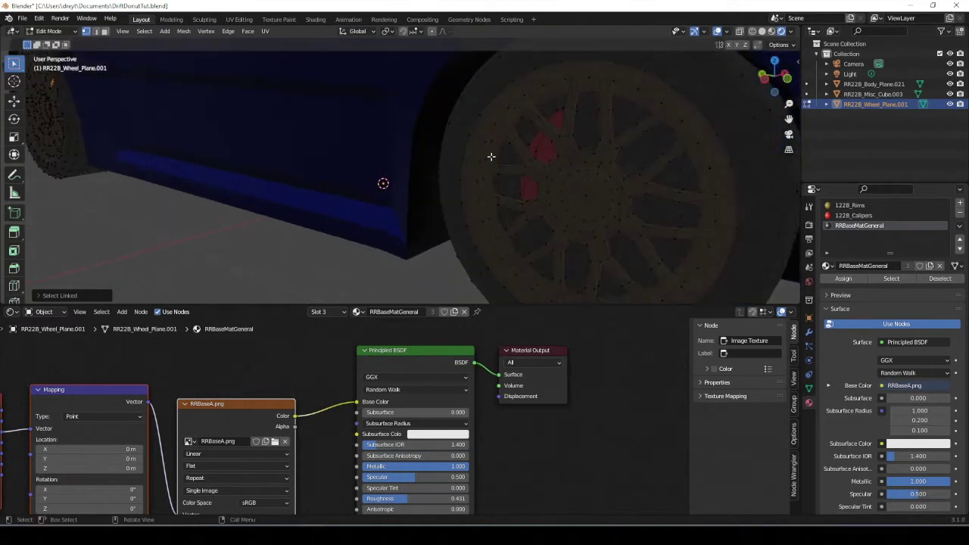
pyautogui.press('l')
pyautogui.scroll(-5, 477, 177)
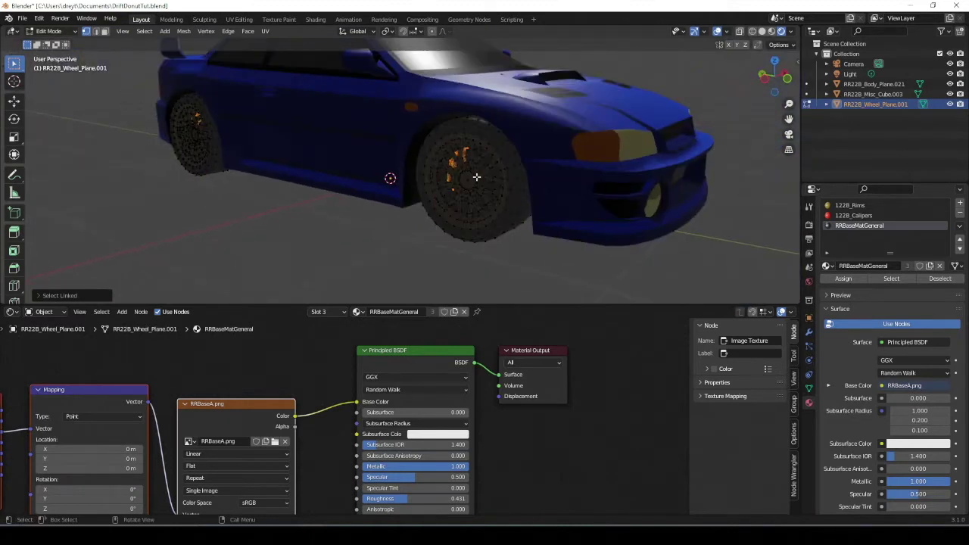
# Separate the selected calipers into their own object, RR22B_Wheel_Plane.002
pyautogui.press('p')
pyautogui.click(476, 176)
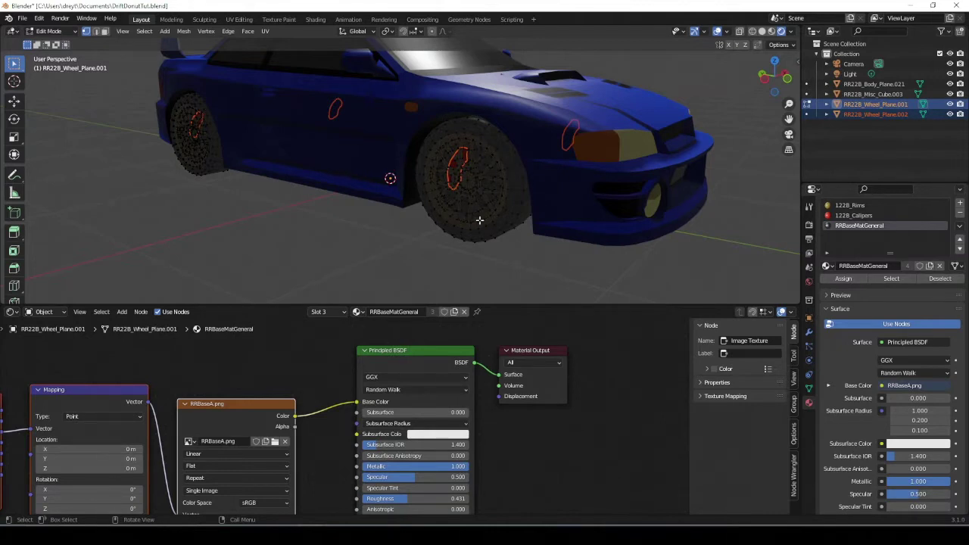
pyautogui.scroll(2, 467, 178)
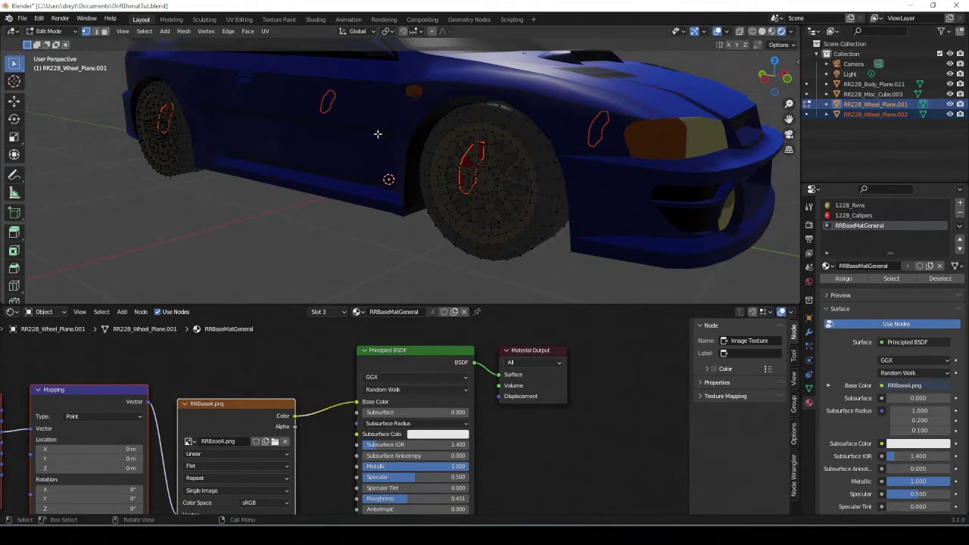
# Select the wheel object and show its mesh in wireframe Edit Mode
pyautogui.press('Tab')
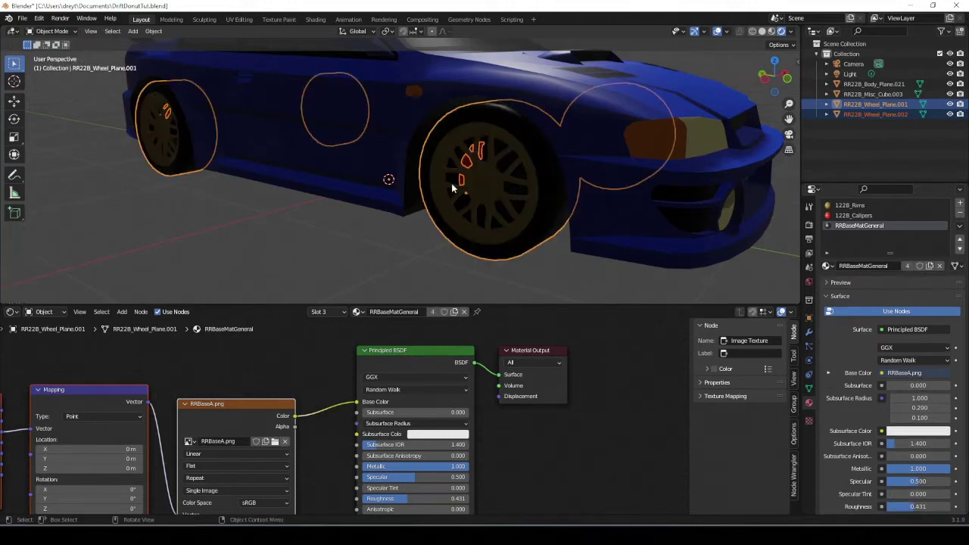
pyautogui.click(507, 251)
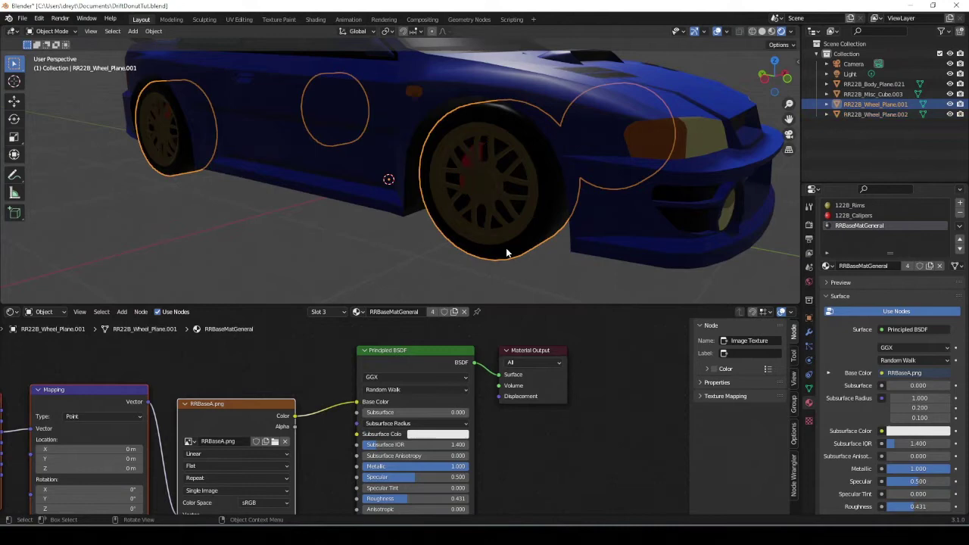
pyautogui.press('Tab')
pyautogui.press('z')
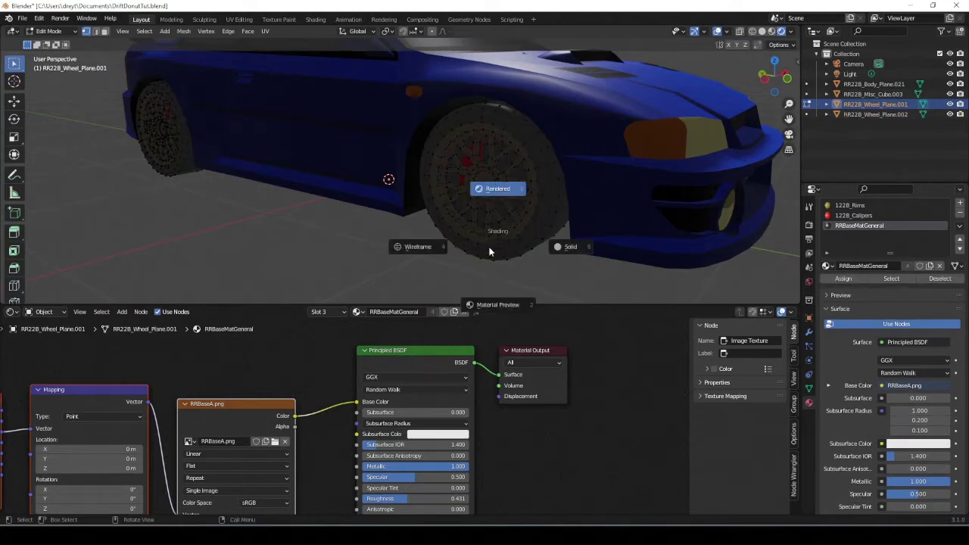
pyautogui.click(411, 245)
pyautogui.moveTo(412, 245)
pyautogui.mouseDown(button='middle')
pyautogui.moveTo(442, 216)
pyautogui.moveTo(413, 247)
pyautogui.mouseUp(button='middle')
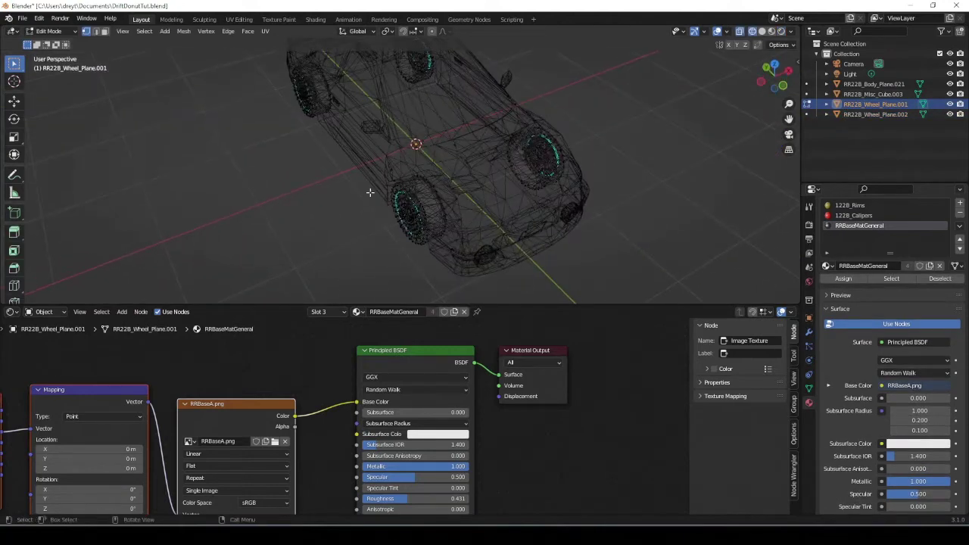
# Box-select one front wheel and assign it to a new vertex group FR
pyautogui.moveTo(372, 155); pyautogui.dragTo(480, 283)
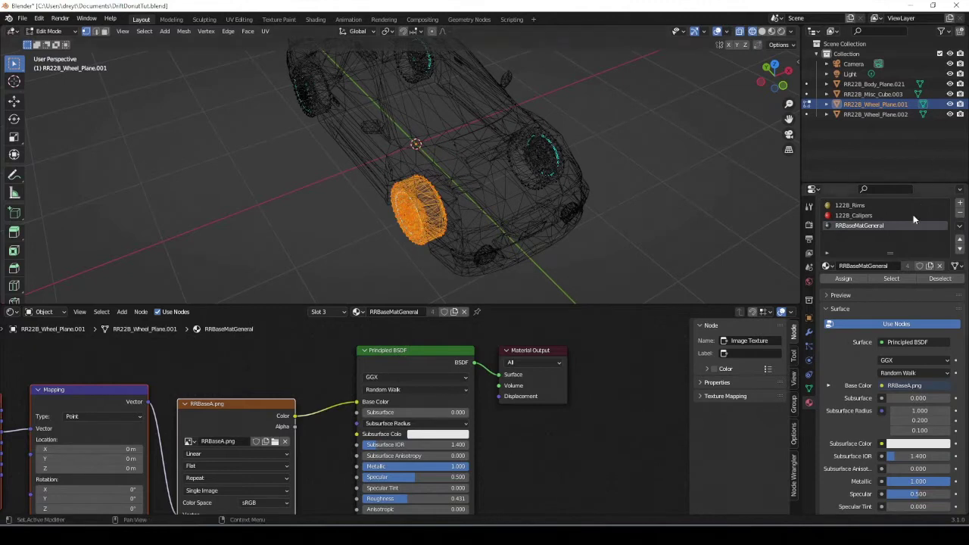
pyautogui.click(809, 334)
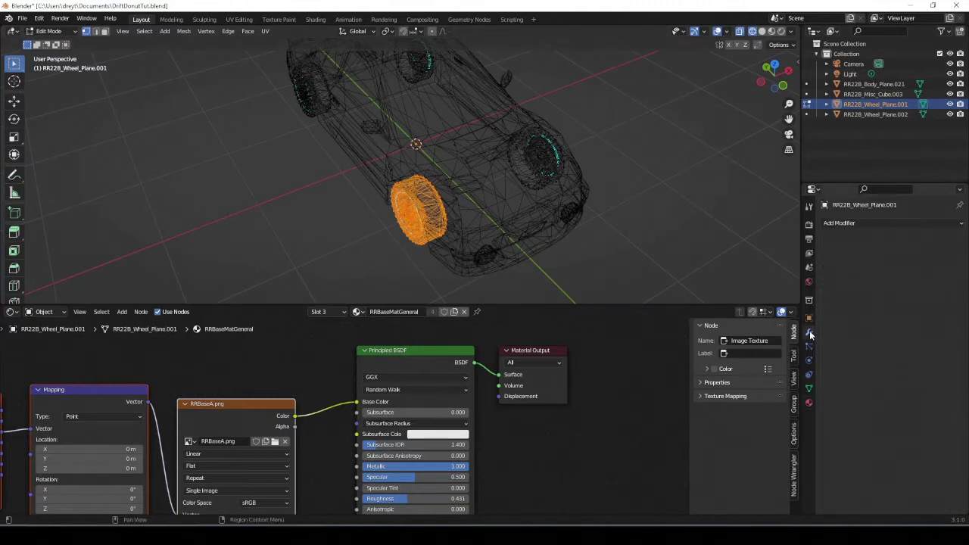
pyautogui.click(810, 388)
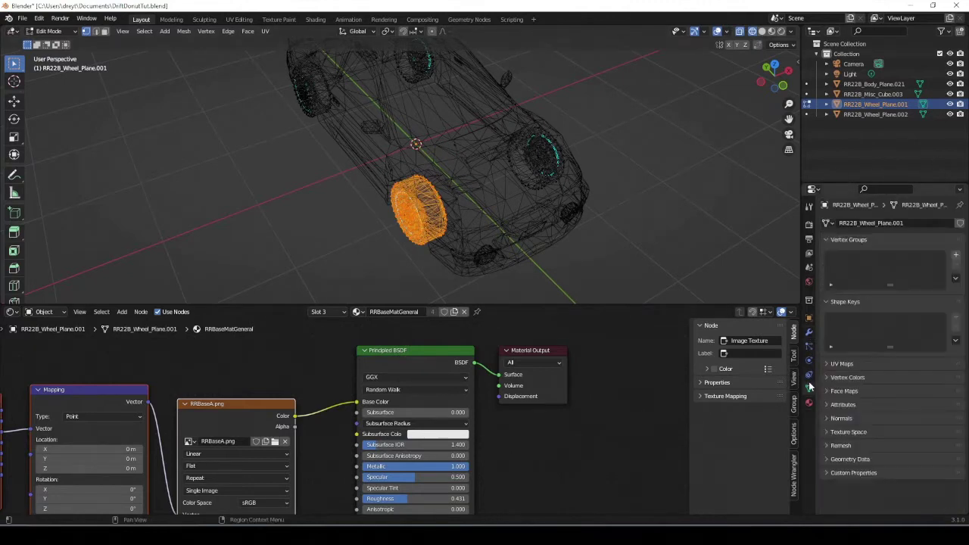
pyautogui.click(955, 255)
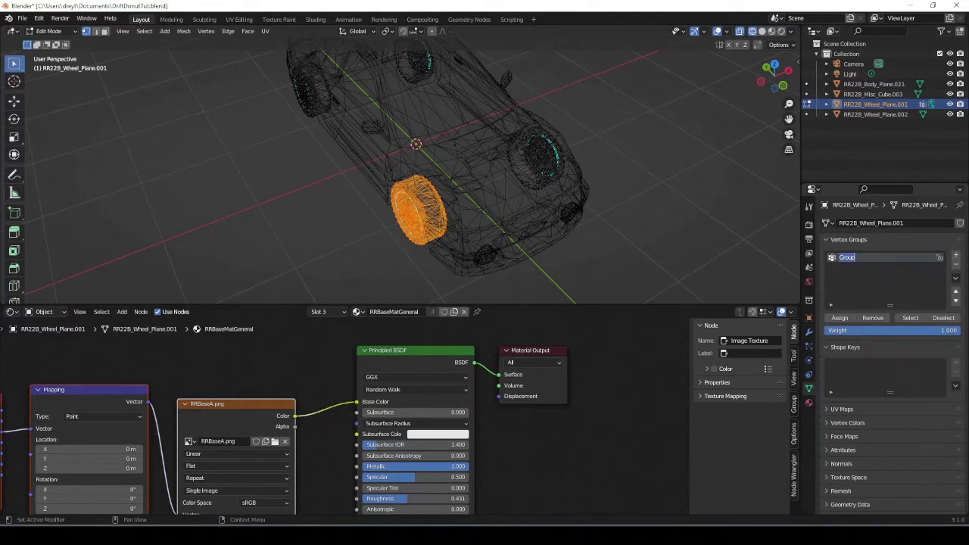
pyautogui.write('FR')
pyautogui.click(839, 318)
# Select the other front wheel and assign it to a new vertex group FL
pyautogui.hotkey('alt', 'a')
pyautogui.moveTo(500, 79); pyautogui.dragTo(597, 225)
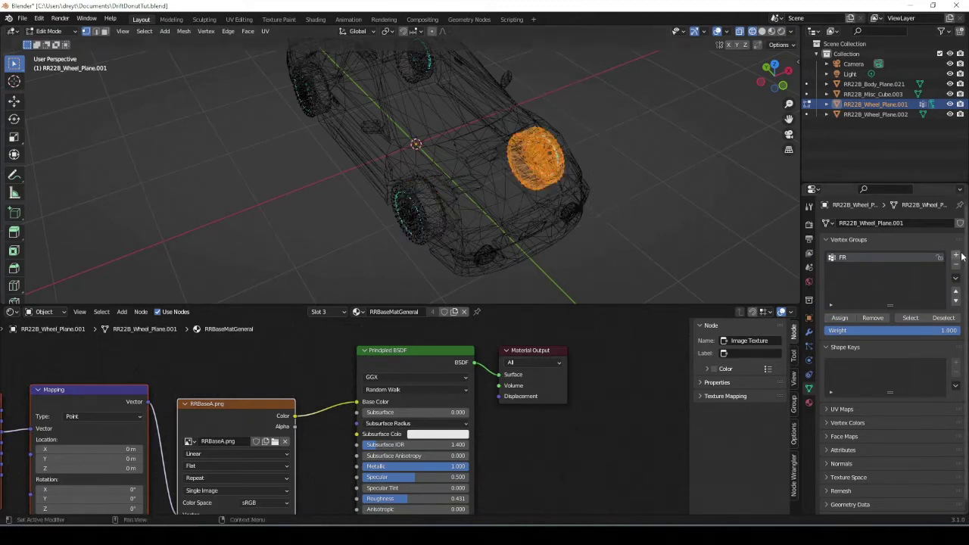
pyautogui.click(955, 255)
pyautogui.click(839, 318)
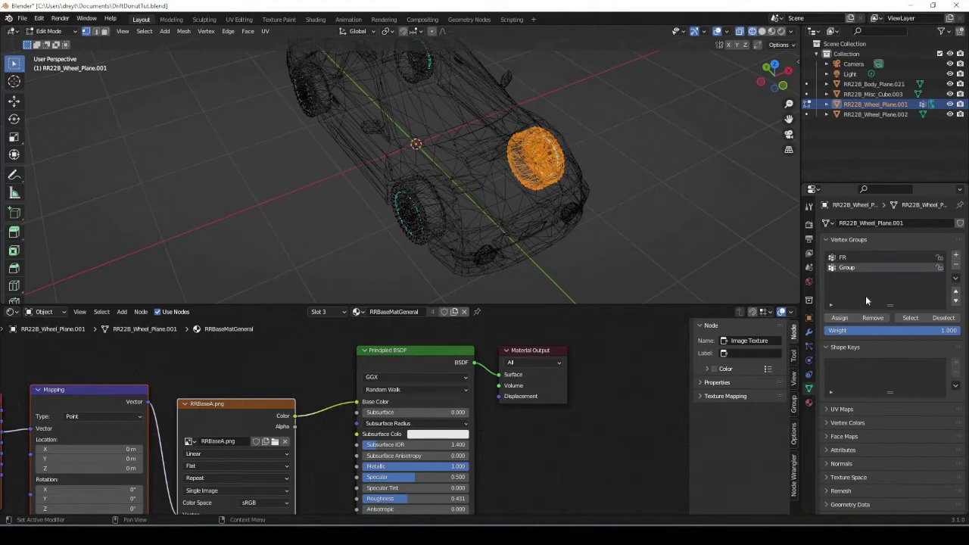
pyautogui.doubleClick(845, 269)
pyautogui.write('FL')
# Select one rear wheel and assign it to a new vertex group RR
pyautogui.hotkey('alt', 'a')
pyautogui.moveTo(277, 129)
pyautogui.mouseDown(button='middle')
pyautogui.moveTo(316, 202)
pyautogui.moveTo(270, 136)
pyautogui.mouseUp(button='middle')
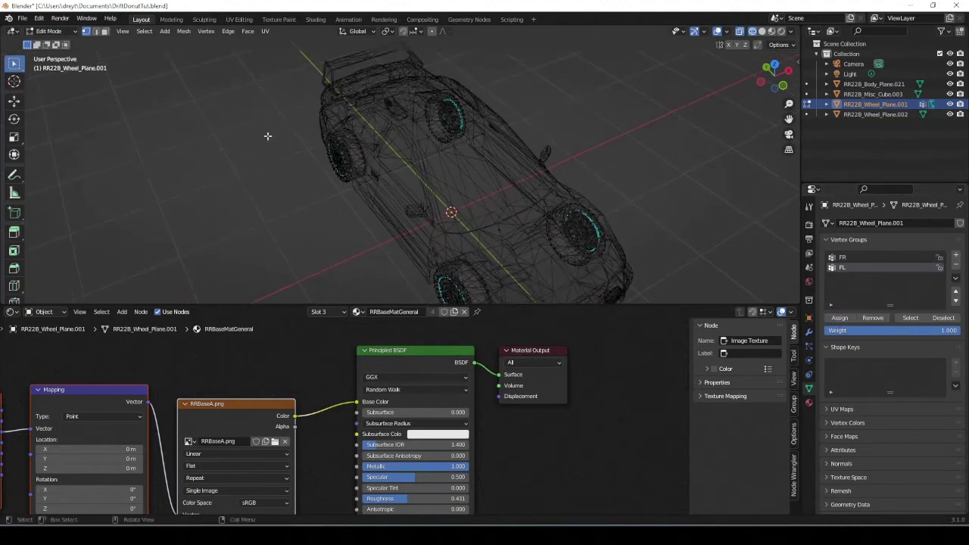
pyautogui.moveTo(272, 124); pyautogui.dragTo(400, 211)
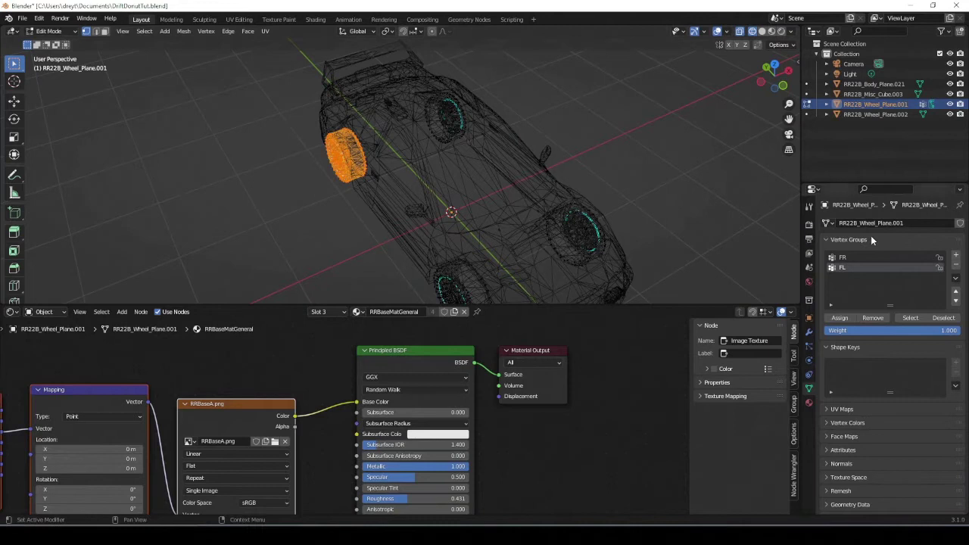
pyautogui.click(956, 257)
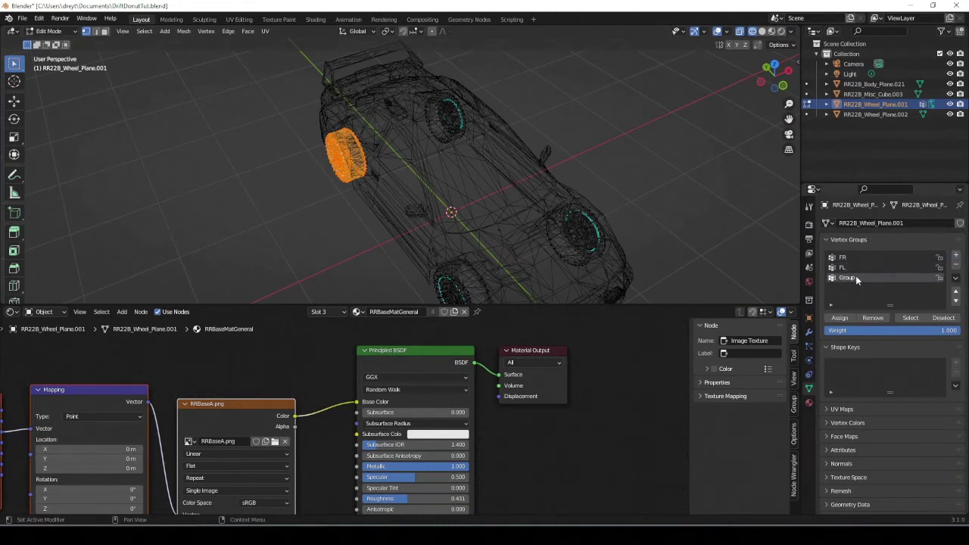
pyautogui.write('RR')
pyautogui.press('Return')
pyautogui.click(842, 318)
# Assign the other rear wheel to a new vertex group RL, then return to Object Mode
pyautogui.moveTo(395, 77); pyautogui.dragTo(521, 171)
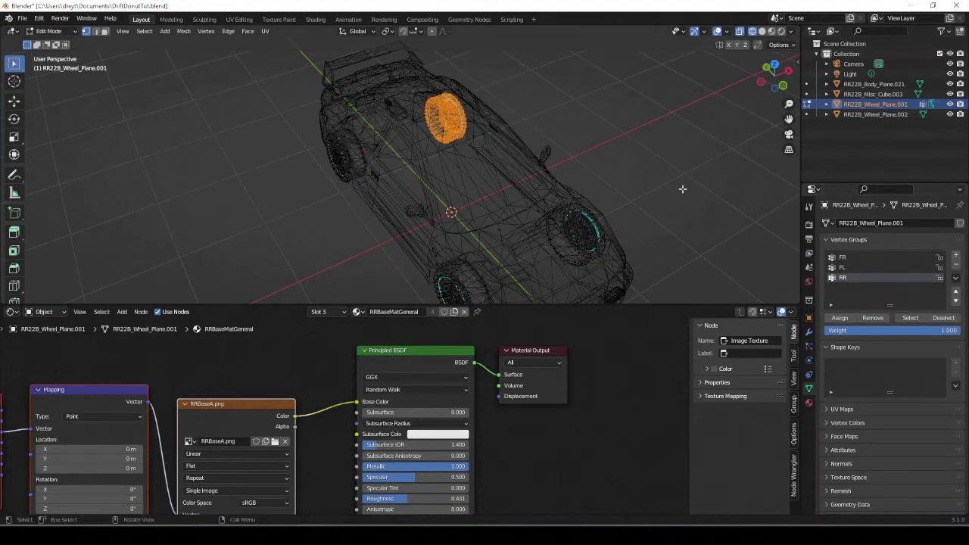
pyautogui.click(956, 256)
pyautogui.doubleClick(876, 288)
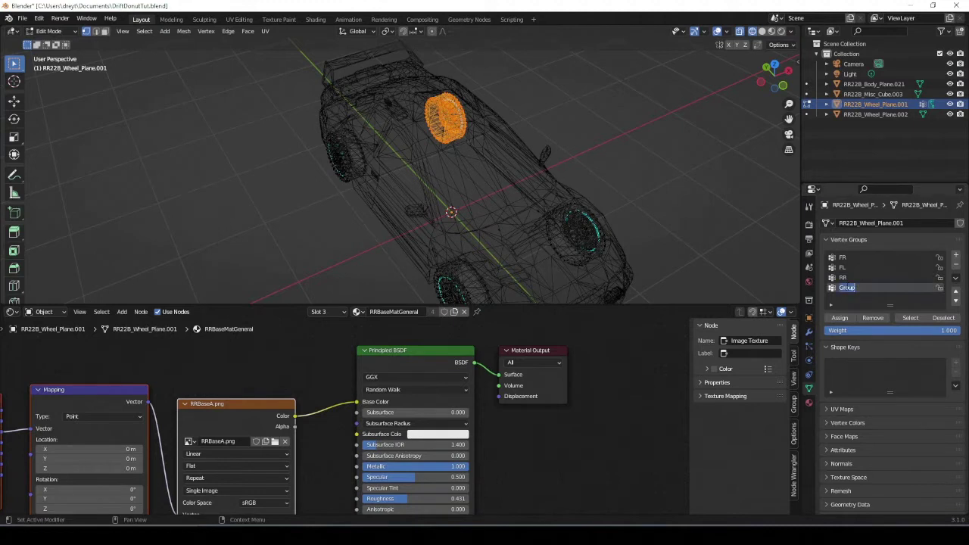
pyautogui.write('RL')
pyautogui.press('Return')
pyautogui.click(839, 321)
pyautogui.hotkey('alt', 'a')
pyautogui.moveTo(322, 189); pyautogui.dragTo(303, 198, button='middle')
pyautogui.press('Tab')
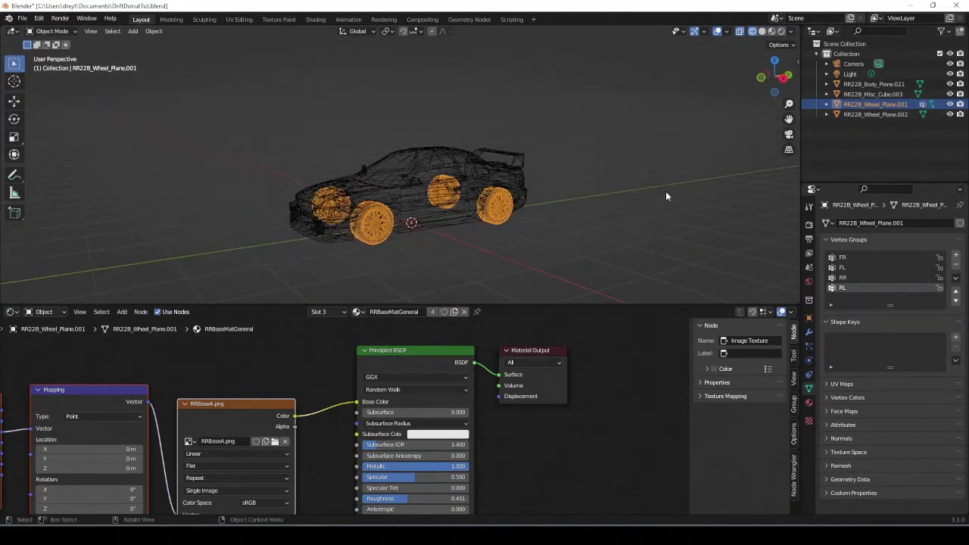
# Separate the two rear calipers from RR22B_Wheel_Plane.002 into a new object
pyautogui.click(380, 220)
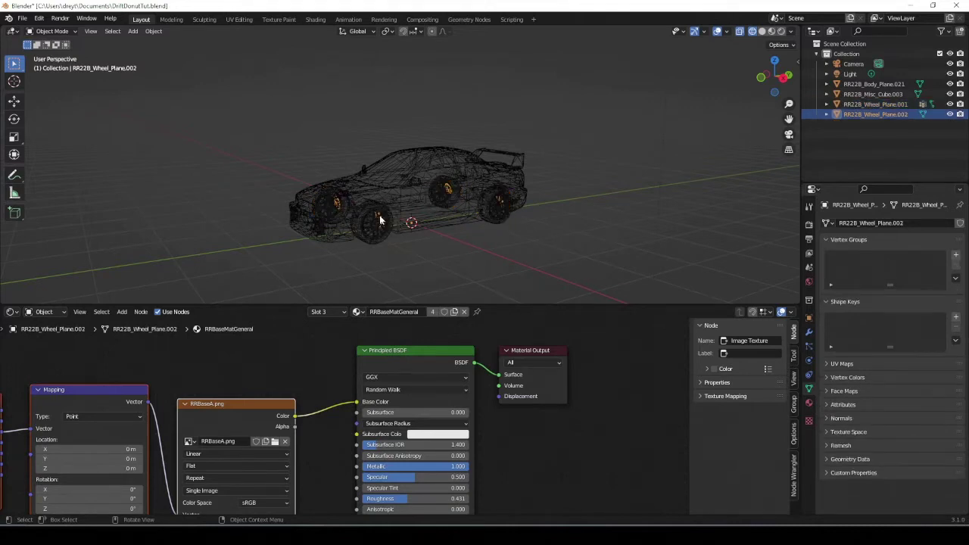
pyautogui.scroll(3, 380, 215)
pyautogui.press('Tab')
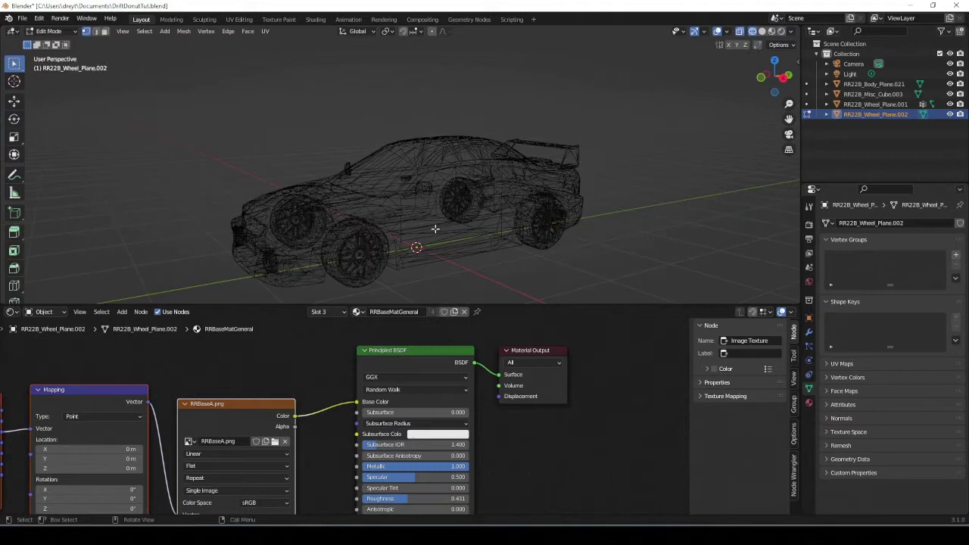
pyautogui.moveTo(424, 140); pyautogui.dragTo(609, 257)
pyautogui.press('p')
pyautogui.click(610, 259)
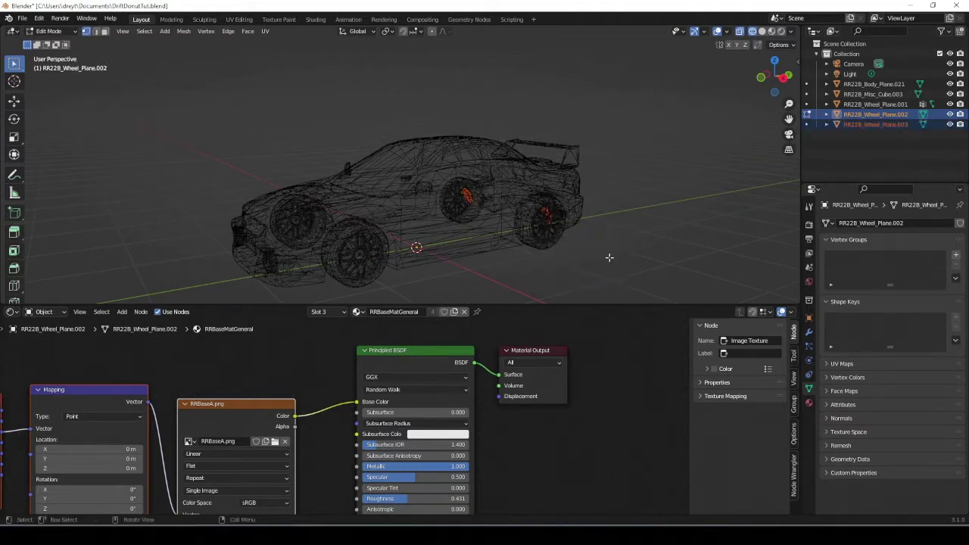
pyautogui.press('Tab')
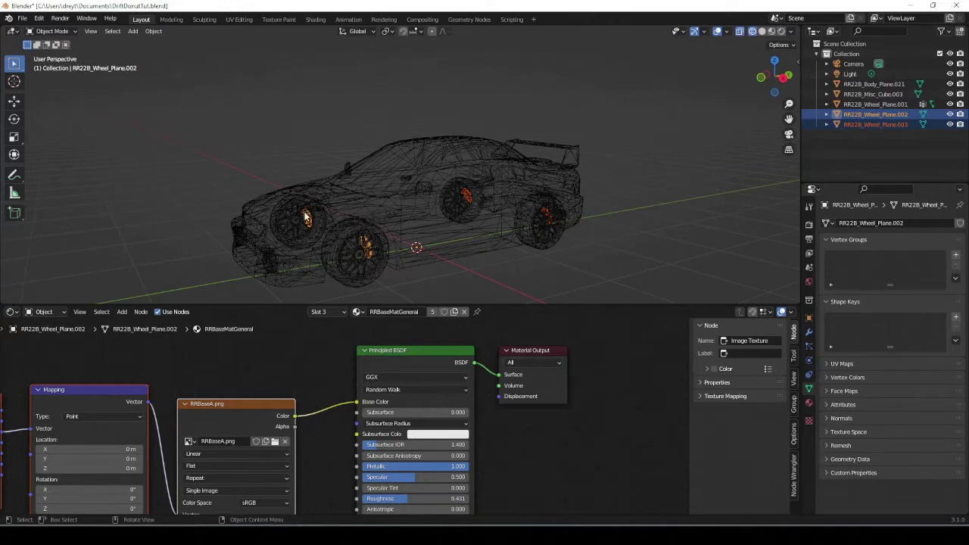
# Separate one front brake caliper into its own object
pyautogui.click(306, 217)
pyautogui.click(306, 217)
pyautogui.click(307, 219)
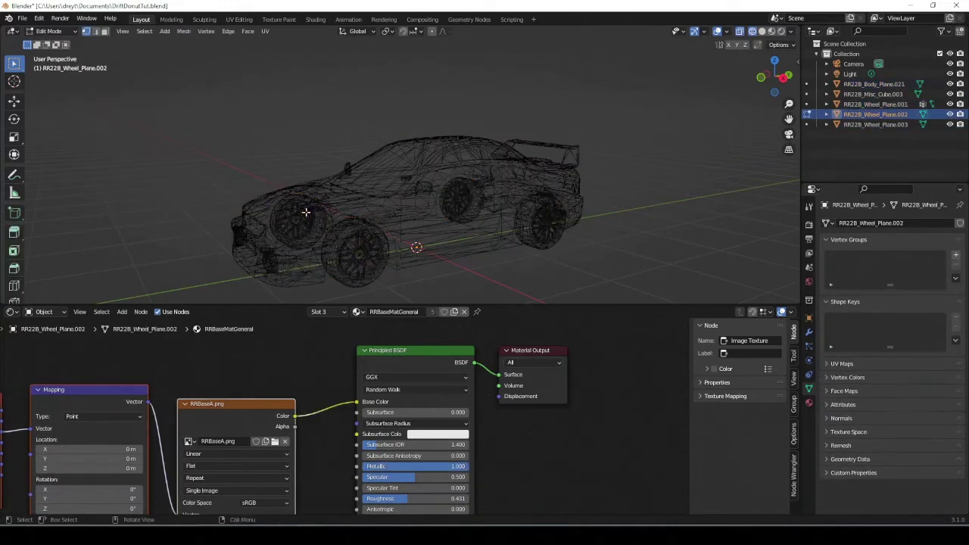
pyautogui.moveTo(277, 187); pyautogui.dragTo(326, 255)
pyautogui.press('p')
pyautogui.click(326, 255)
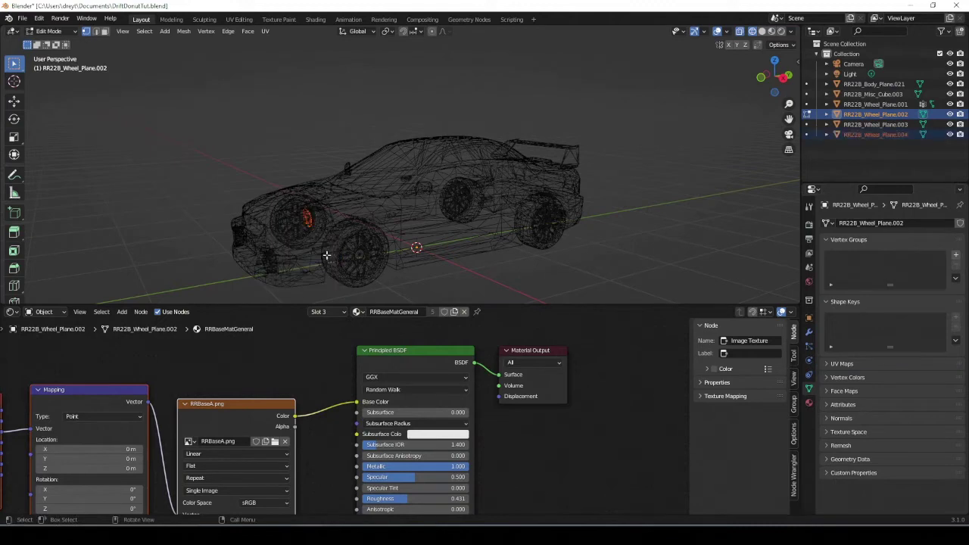
pyautogui.press('Tab')
# Cycle through overlapping objects until the rear calipers object RR22B_Wheel_Plane.003 is selected
pyautogui.click(555, 227)
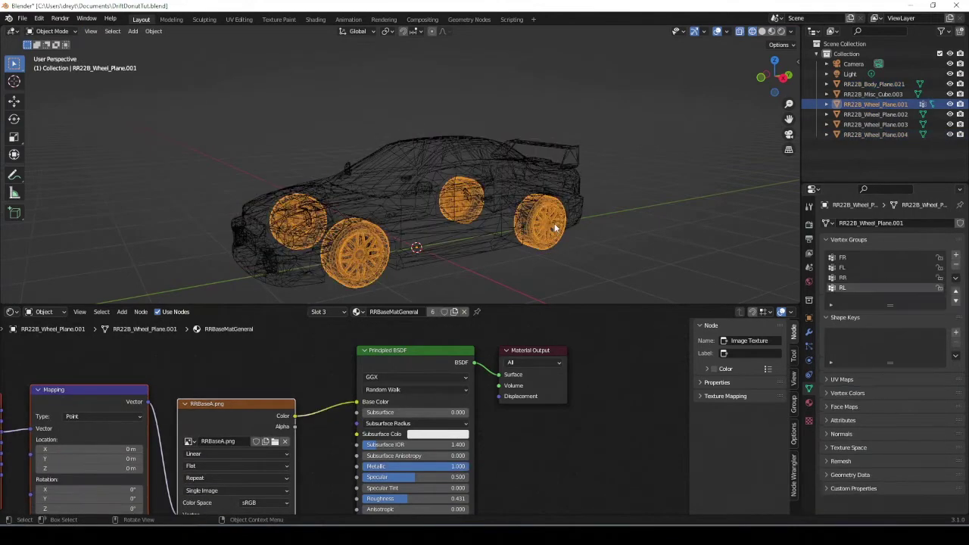
pyautogui.click(552, 221)
pyautogui.click(551, 221)
pyautogui.click(551, 220)
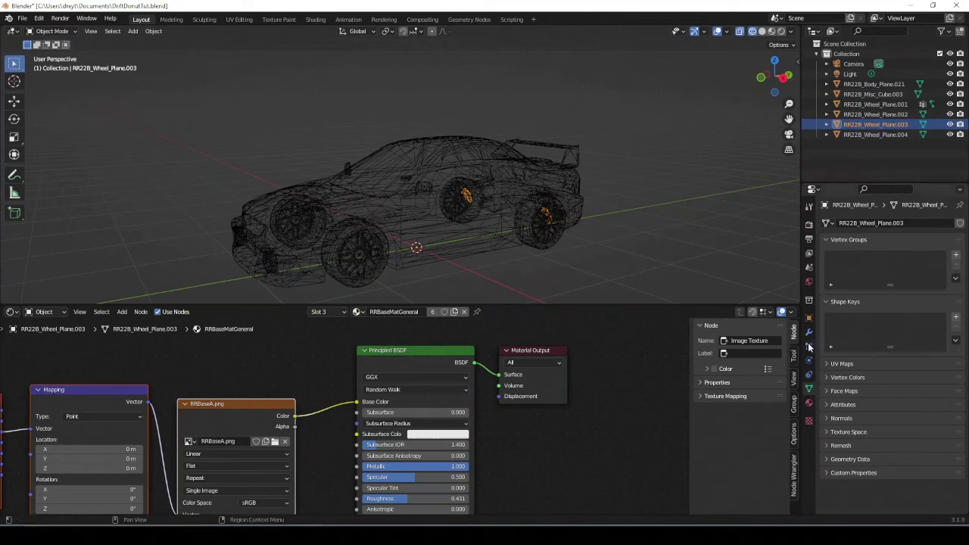
# Assign the rear calipers' vertices to a new vertex group RearCalipers
pyautogui.click(956, 256)
pyautogui.doubleClick(874, 258)
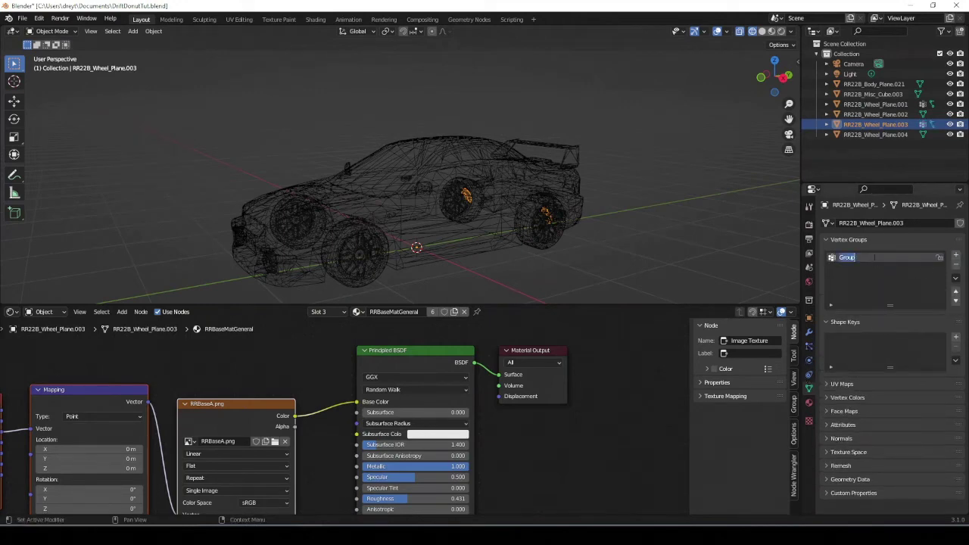
pyautogui.write('RearCalipers')
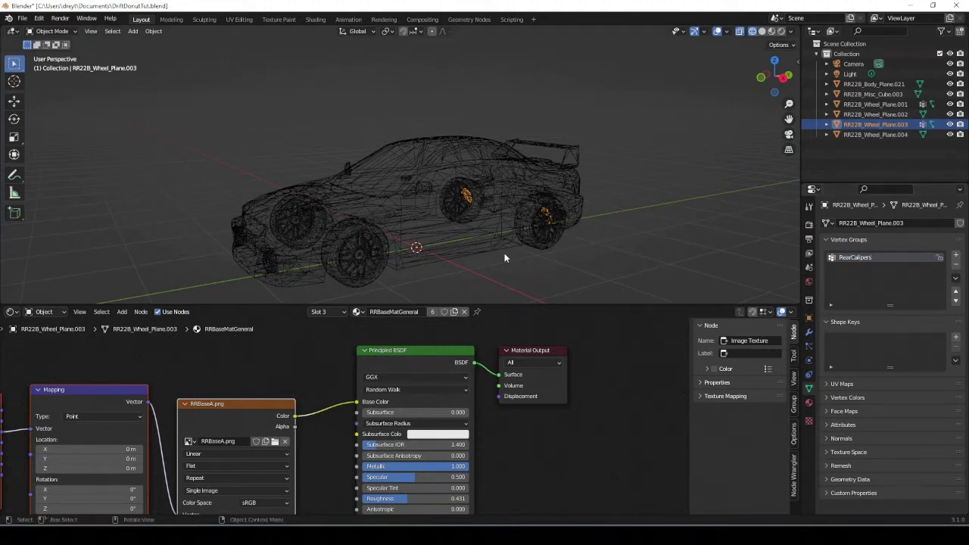
pyautogui.press('Tab')
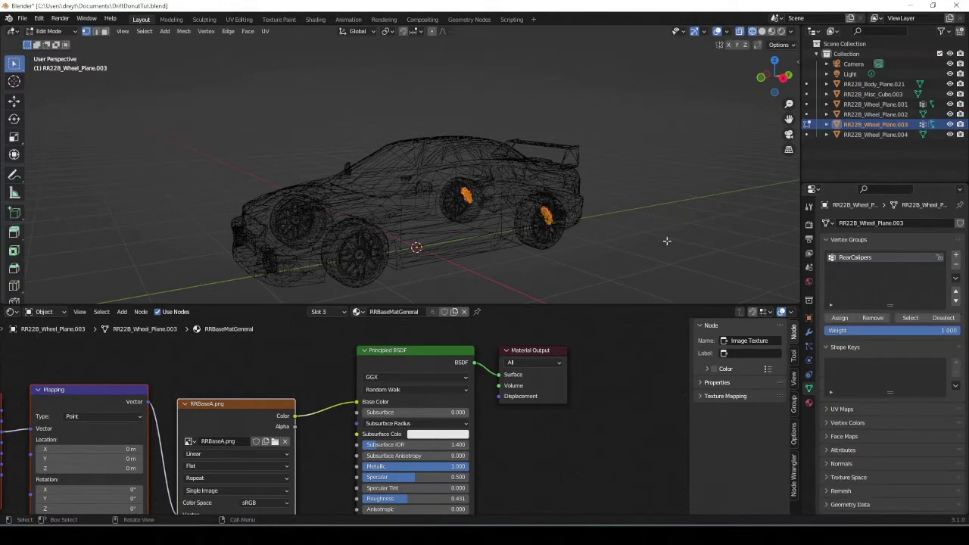
pyautogui.click(840, 319)
pyautogui.press('Tab')
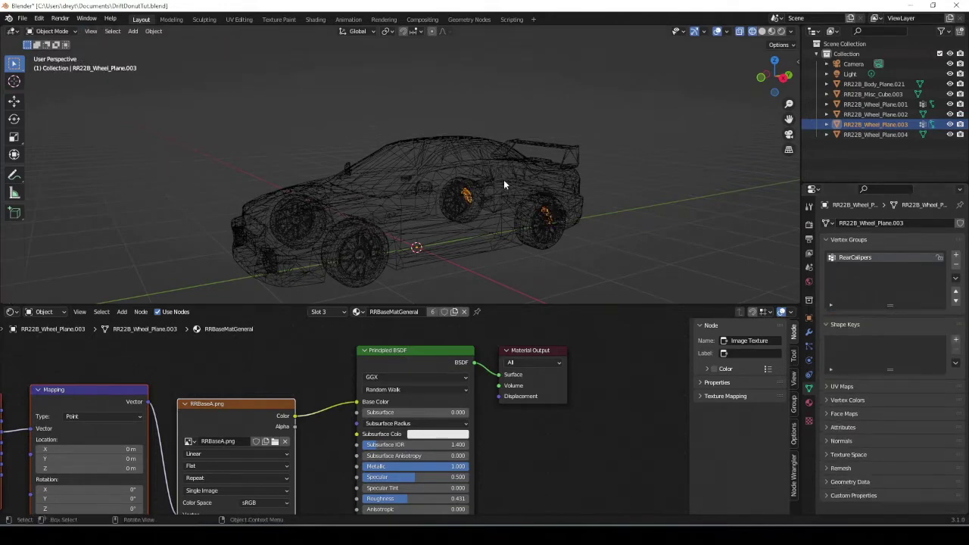
# Give the front caliper RR22B_Wheel_Plane.002 a vertex group FLC holding its vertices
pyautogui.click(362, 239)
pyautogui.click(362, 239)
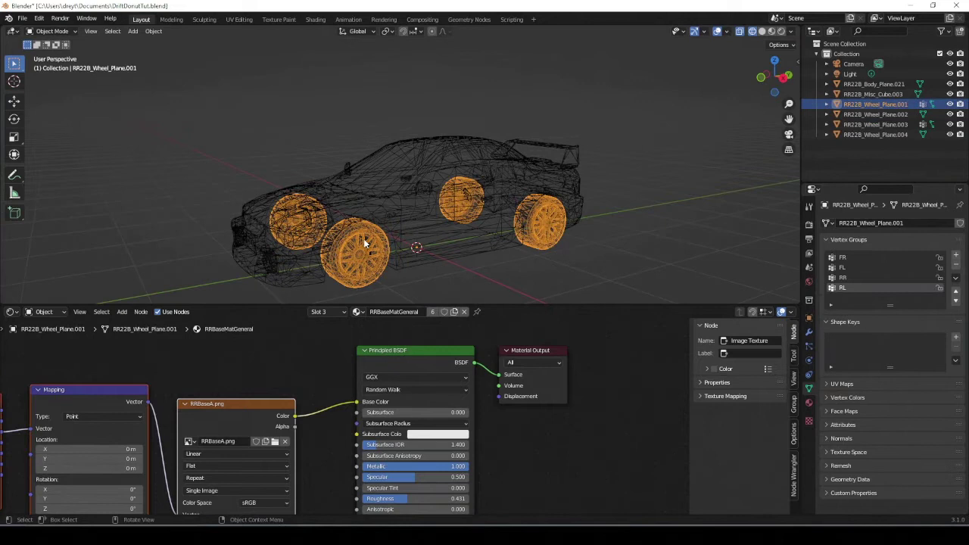
pyautogui.click(361, 239)
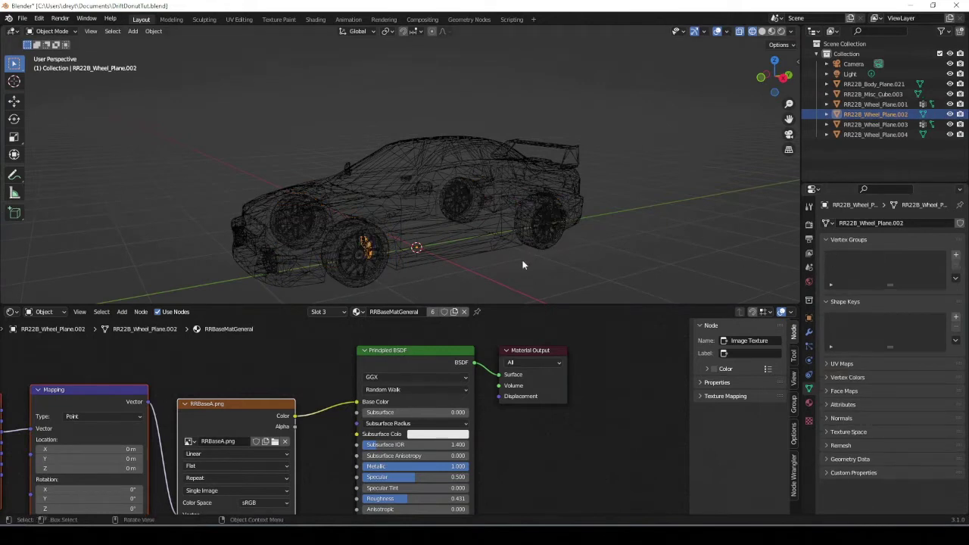
pyautogui.press('Tab')
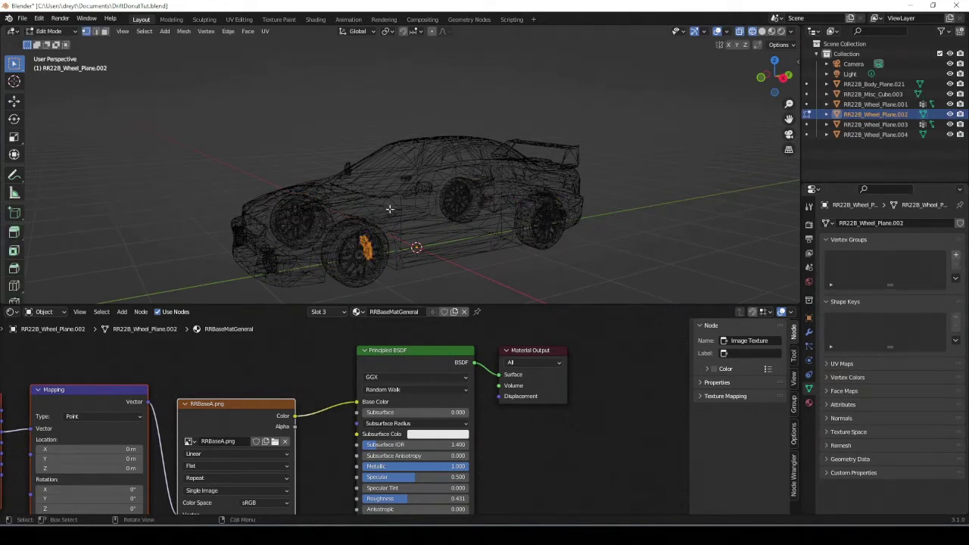
pyautogui.click(956, 256)
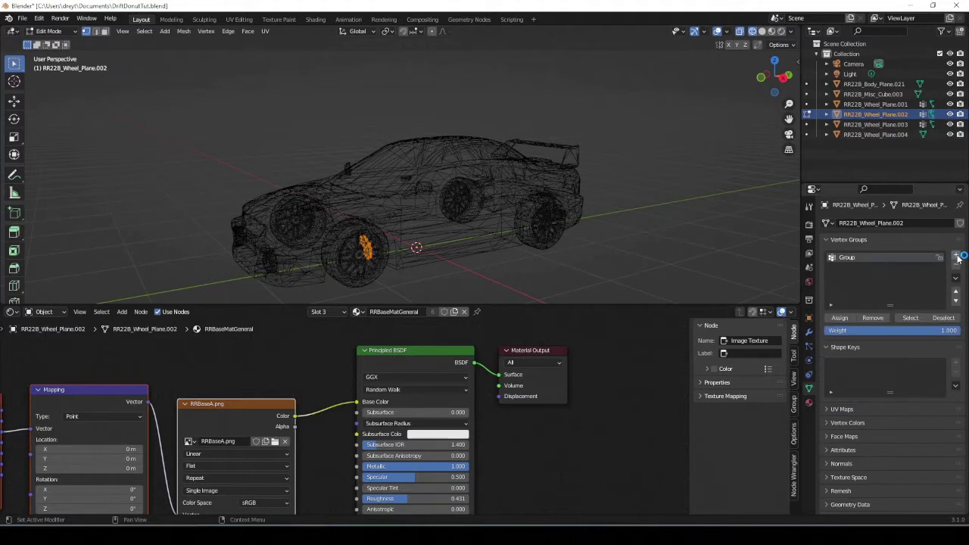
pyautogui.doubleClick(887, 261)
pyautogui.write('FLC')
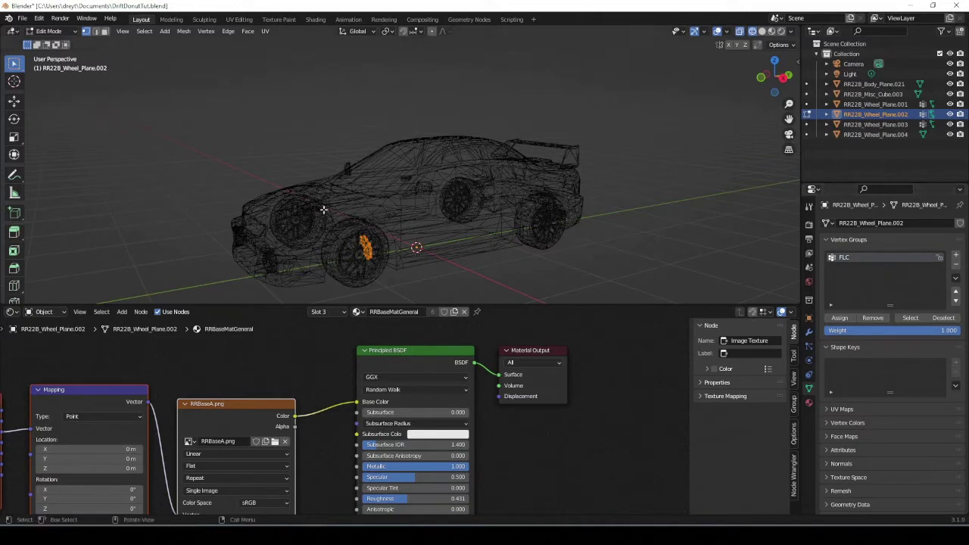
pyautogui.click(842, 318)
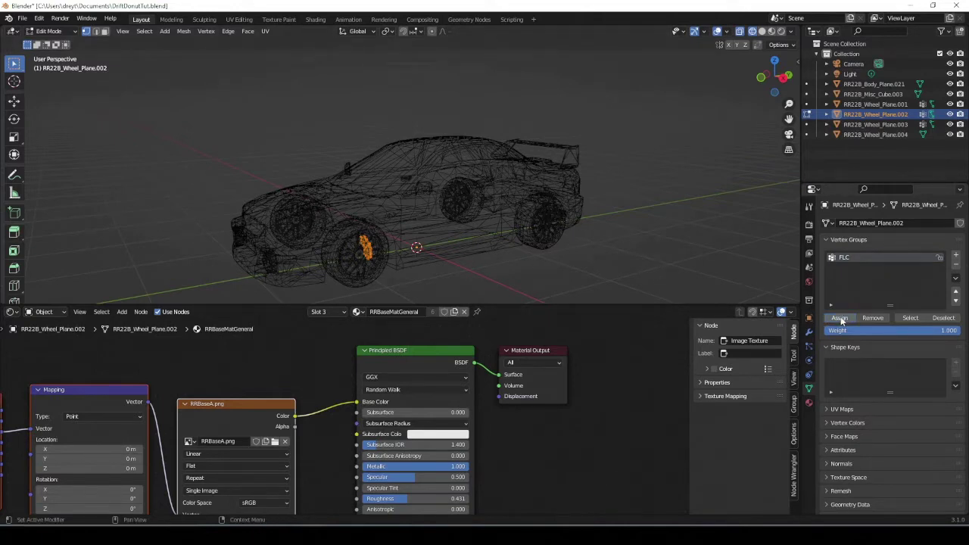
pyautogui.press('Tab')
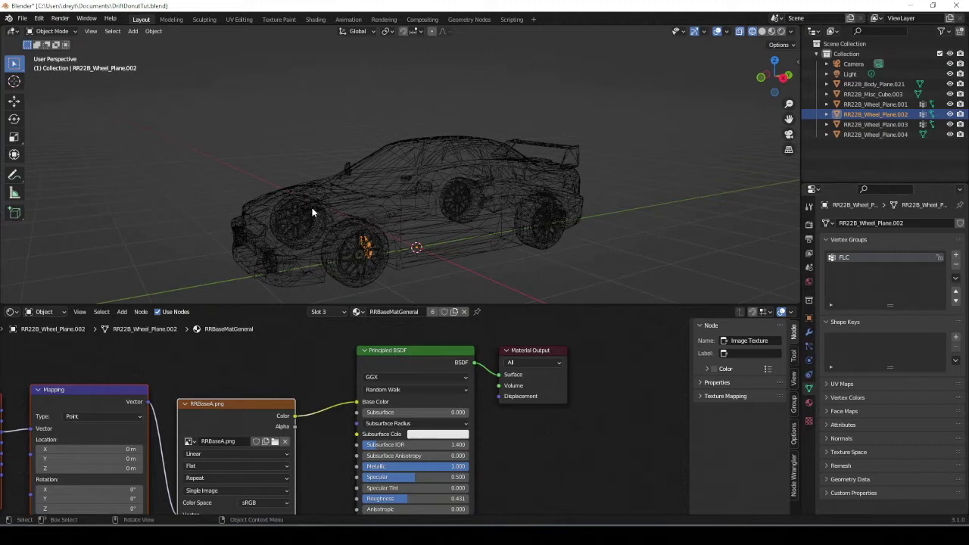
# Give the other front caliper RR22B_Wheel_Plane.004 a vertex group FRC holding its vertices
pyautogui.click(305, 215)
pyautogui.click(305, 215)
pyautogui.click(305, 215)
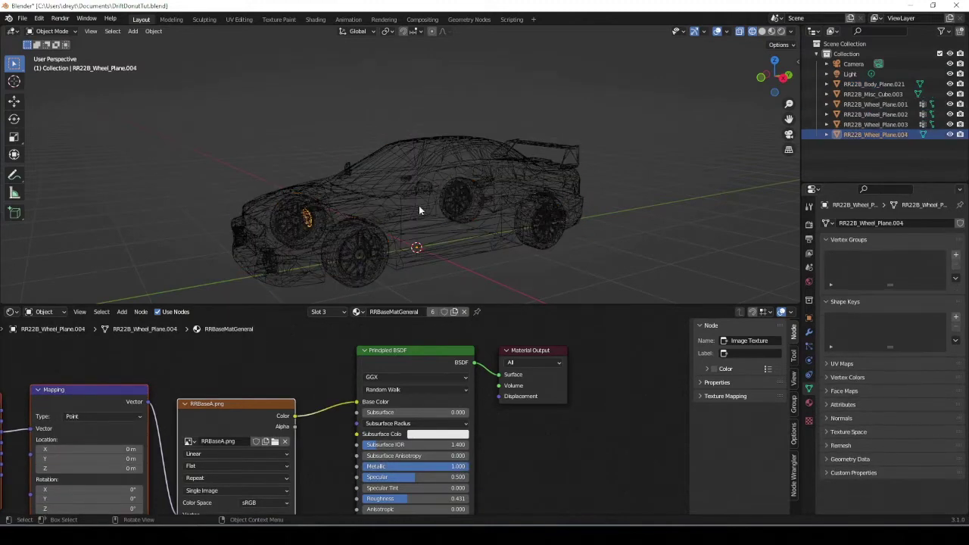
pyautogui.press('Tab')
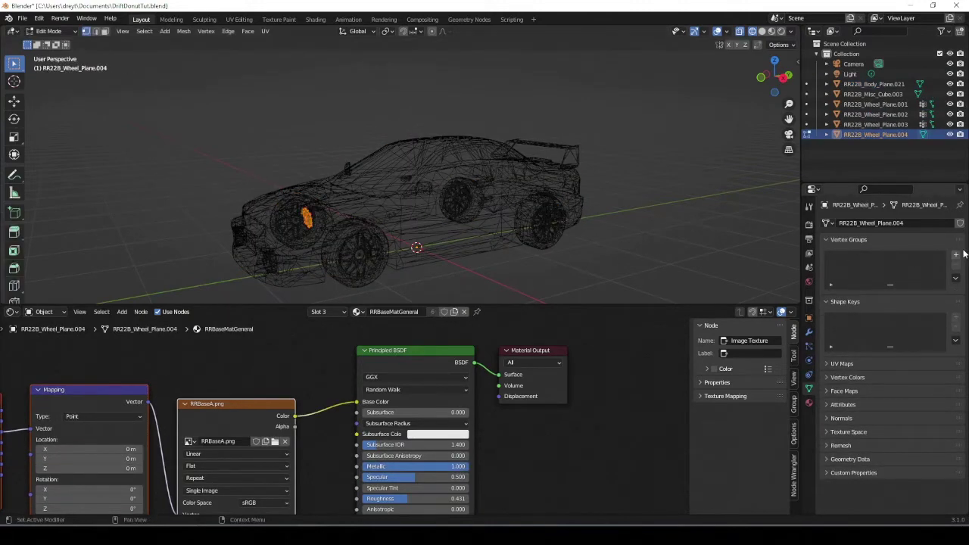
pyautogui.click(955, 256)
pyautogui.doubleClick(872, 256)
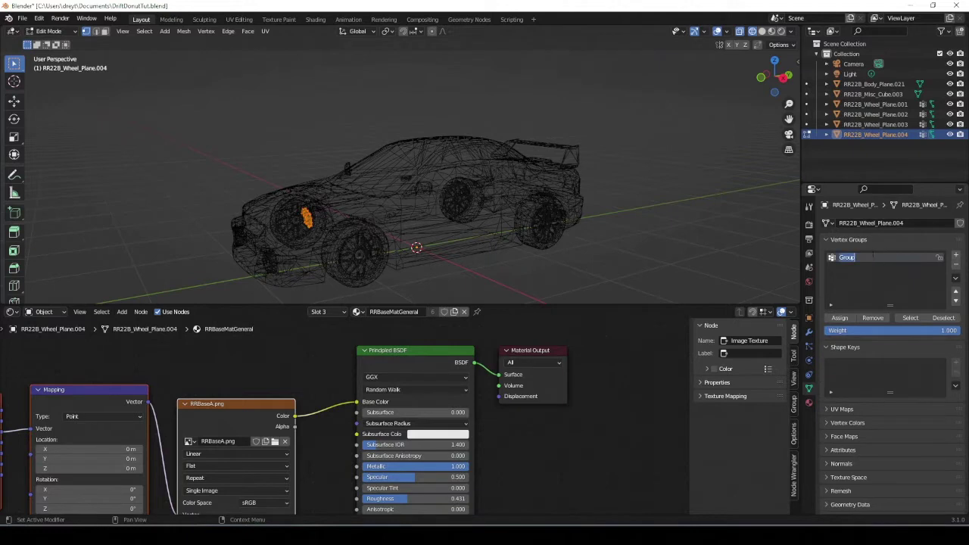
pyautogui.write('FRC')
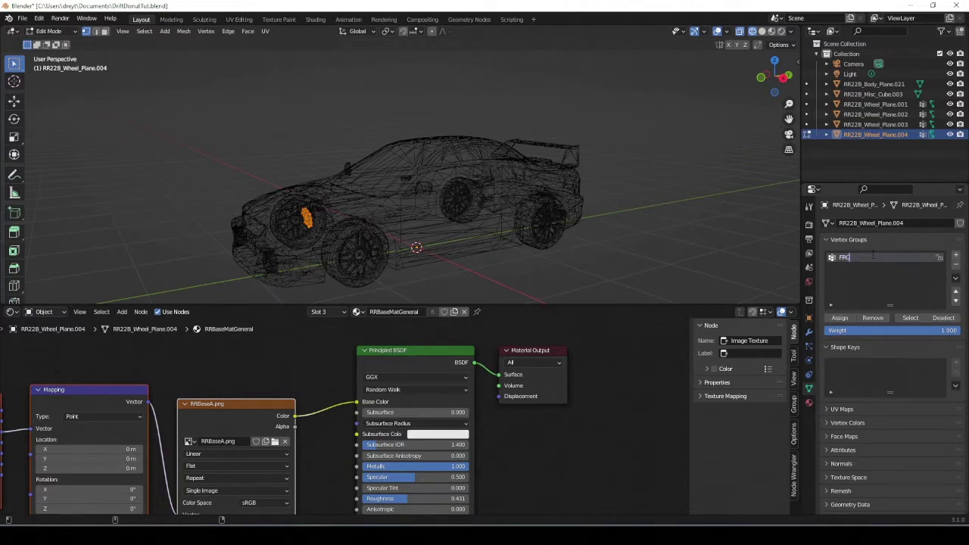
pyautogui.press('Return')
pyautogui.click(840, 318)
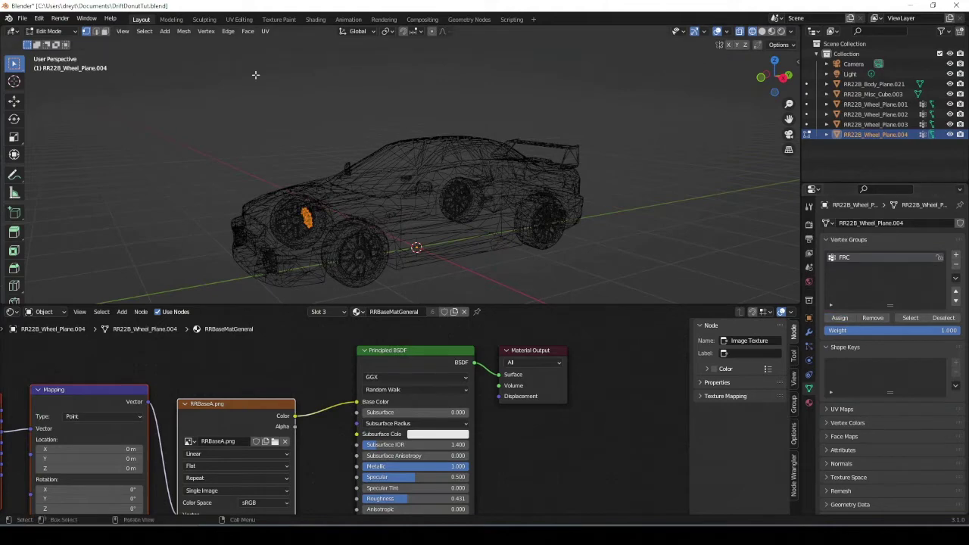
pyautogui.press('Tab')
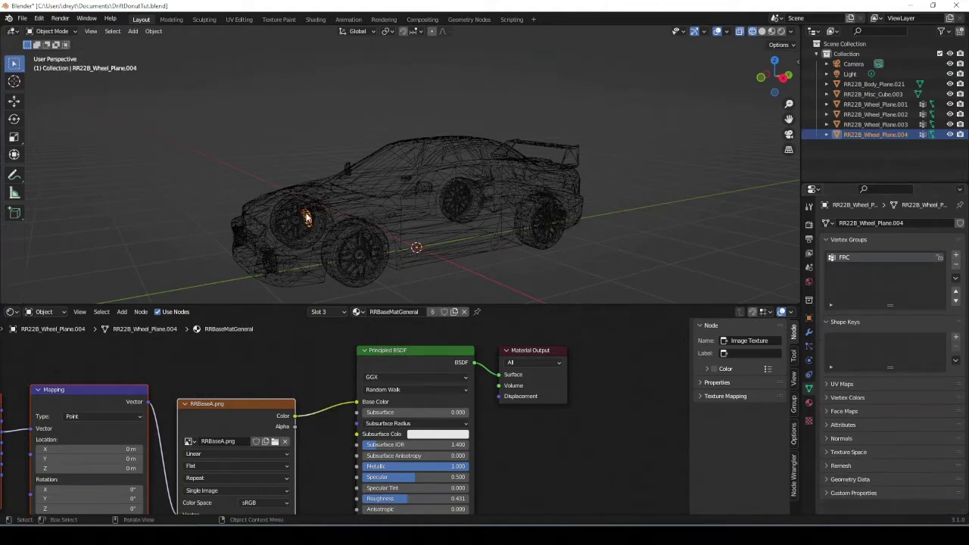
pyautogui.moveTo(306, 218)
pyautogui.mouseDown(button='middle')
pyautogui.moveTo(318, 224)
pyautogui.moveTo(255, 219)
pyautogui.moveTo(348, 227)
pyautogui.moveTo(315, 221)
pyautogui.mouseUp(button='middle')
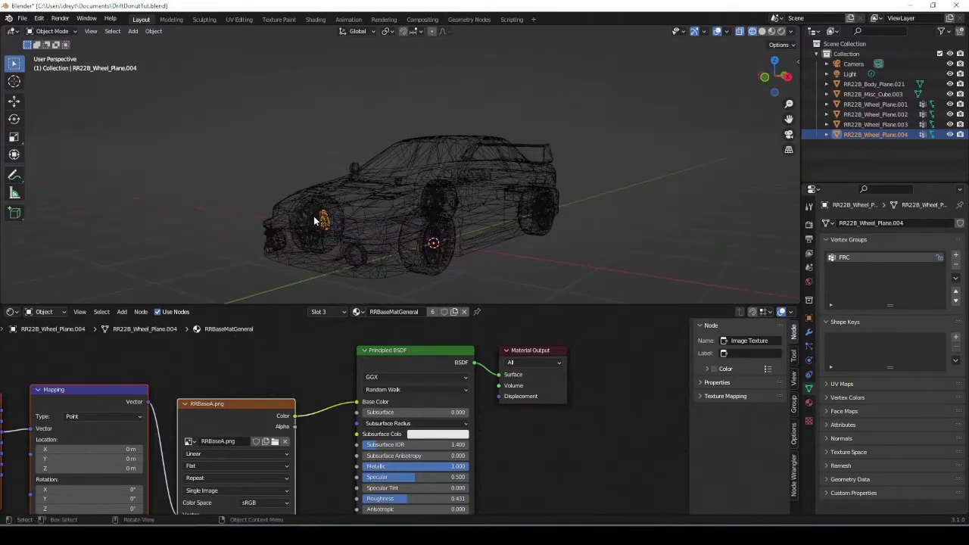
# Select all vertices of RR22B_Body_Plane.021 and put them in a new vertex group Body
pyautogui.click(373, 243)
pyautogui.moveTo(385, 242); pyautogui.dragTo(431, 250, button='middle')
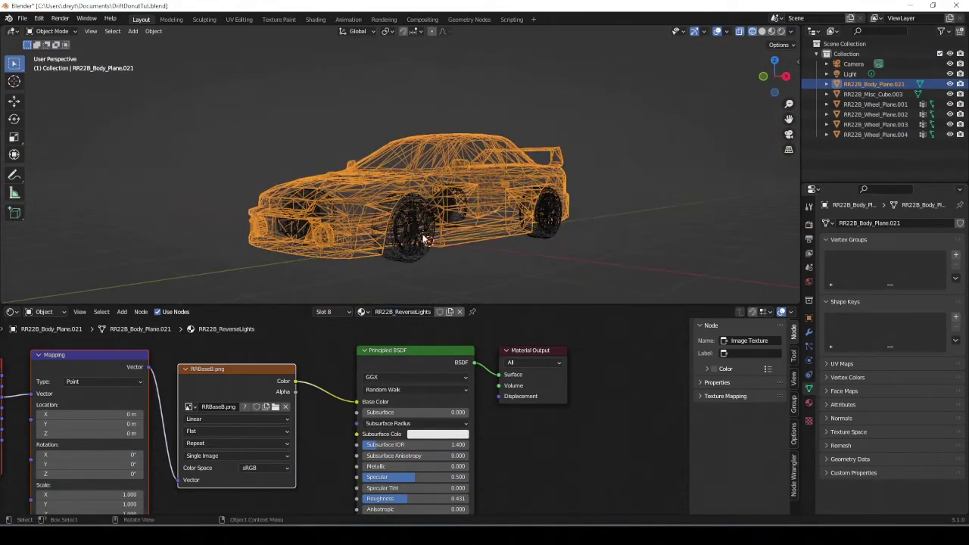
pyautogui.press('Tab')
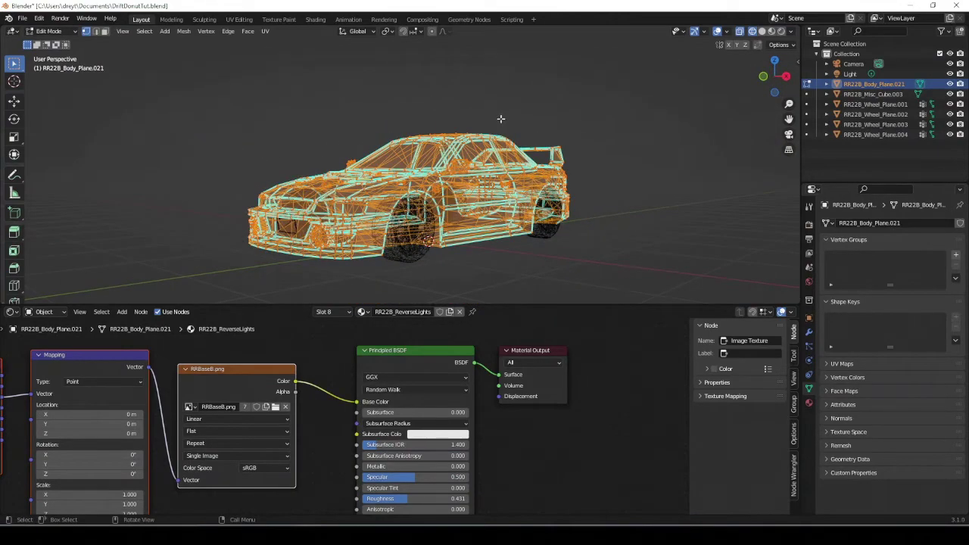
pyautogui.hotkey('alt', 'a')
pyautogui.press('a')
pyautogui.click(955, 255)
pyautogui.doubleClick(880, 257)
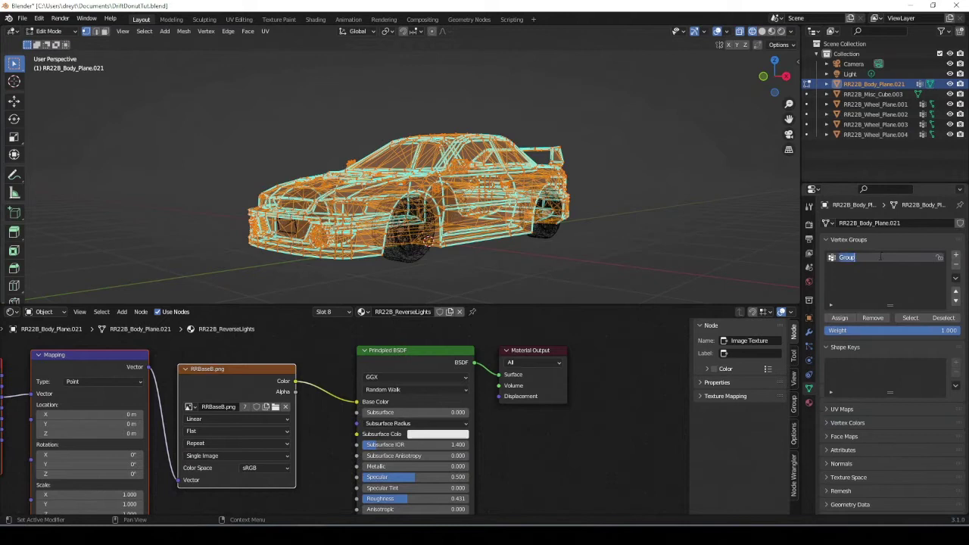
pyautogui.write('Body')
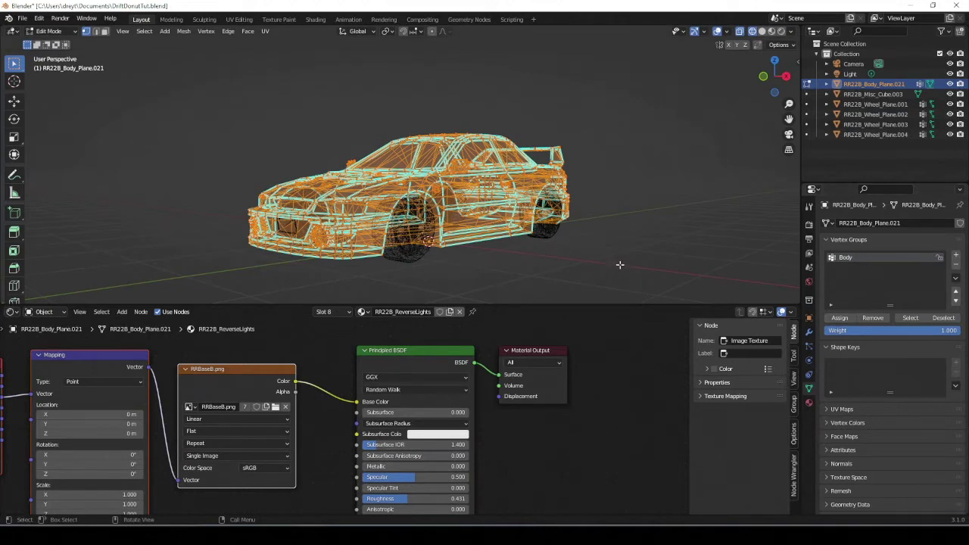
pyautogui.moveTo(575, 206); pyautogui.dragTo(490, 205, button='middle')
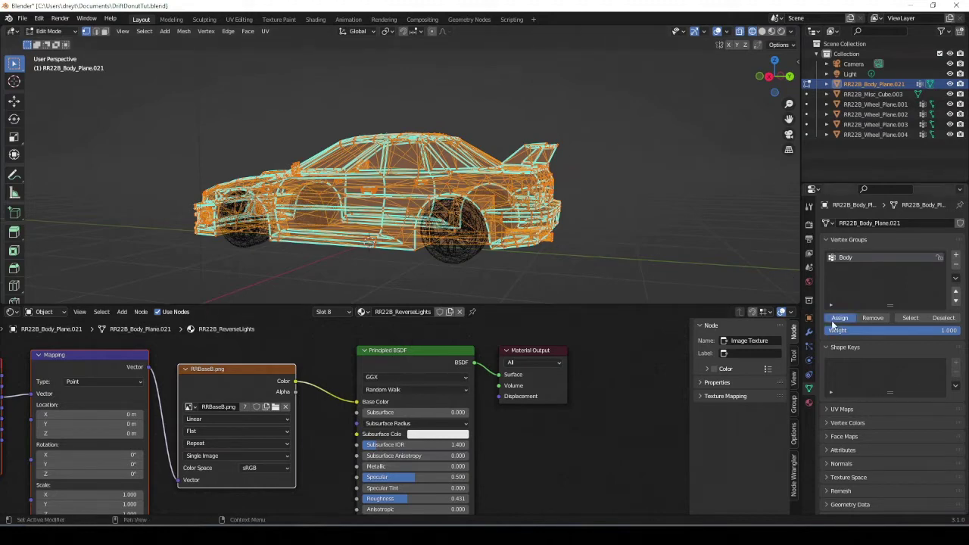
pyautogui.press('Tab')
pyautogui.moveTo(307, 197); pyautogui.dragTo(325, 220, button='middle')
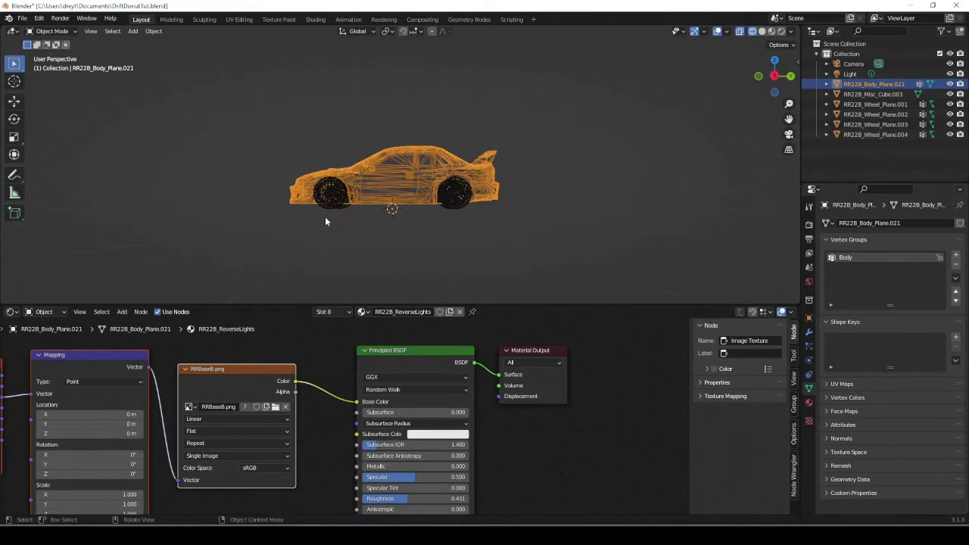
# Switch to a right-side orthographic view and save the blend file
pyautogui.scroll(-5, 325, 217)
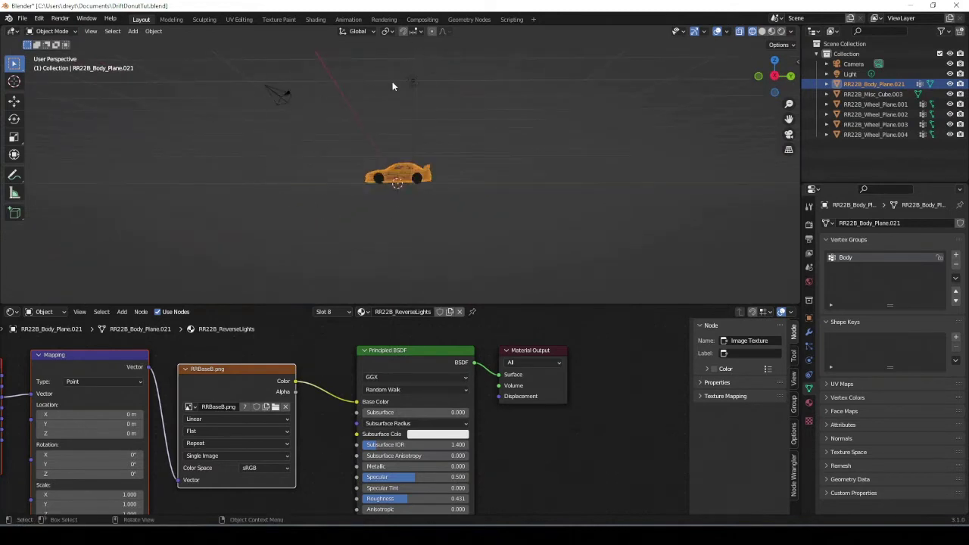
pyautogui.scroll(5, 402, 157)
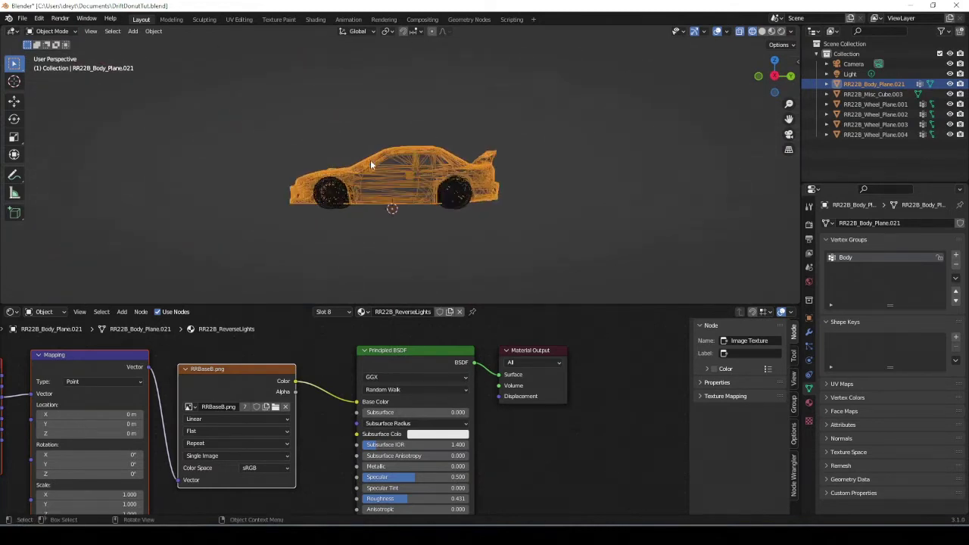
pyautogui.moveTo(370, 160); pyautogui.dragTo(525, 280, button='middle')
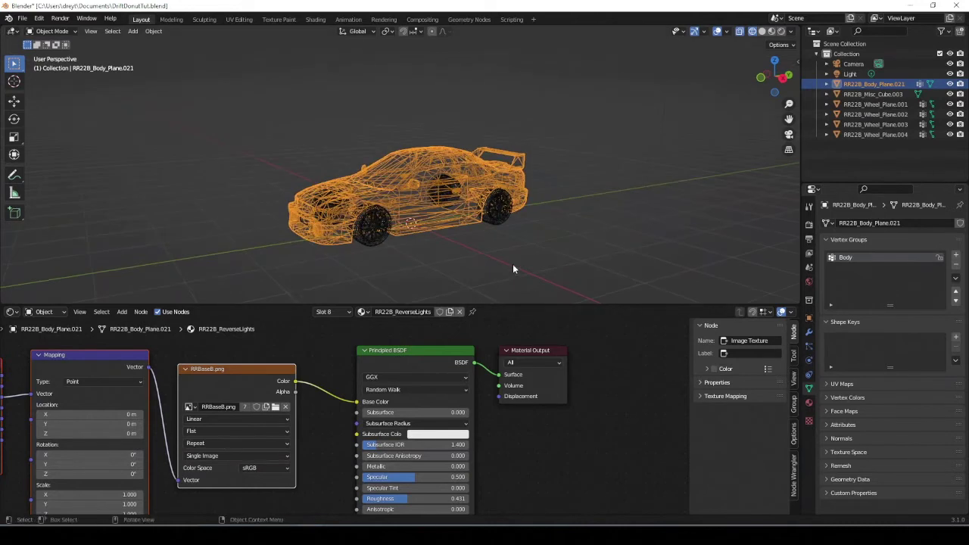
pyautogui.press('KP_3')
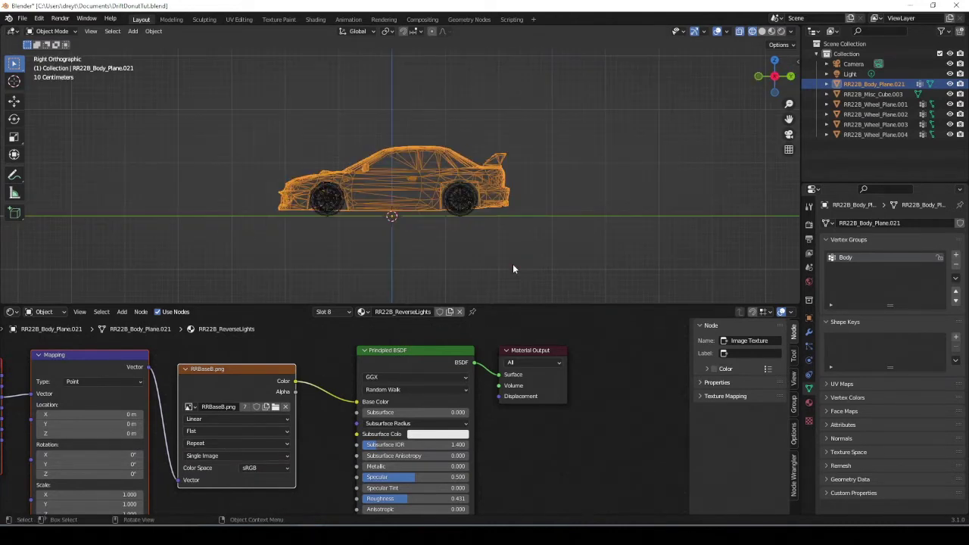
pyautogui.hotkey('ctrl', 's')
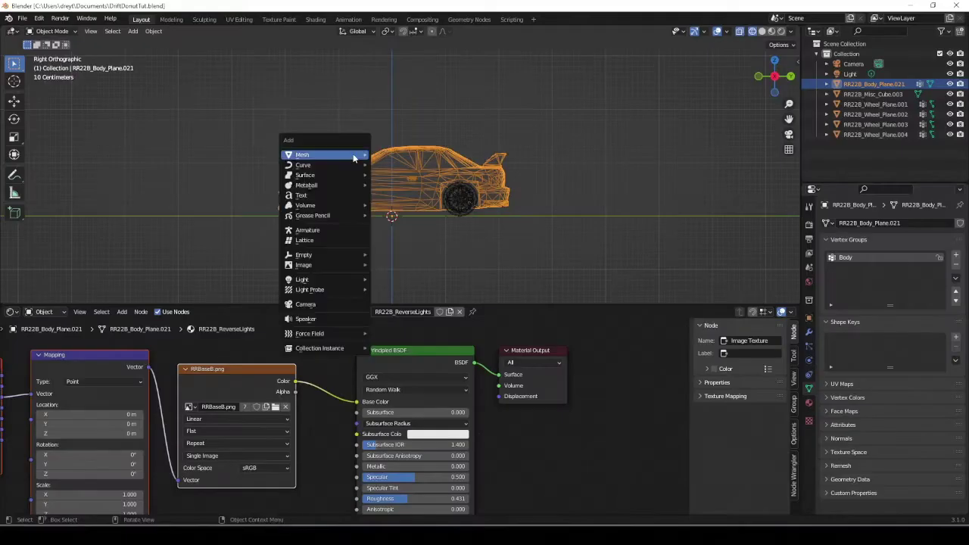
# Add a single-bone armature at the origin in the middle of the car
pyautogui.moveTo(354, 157)
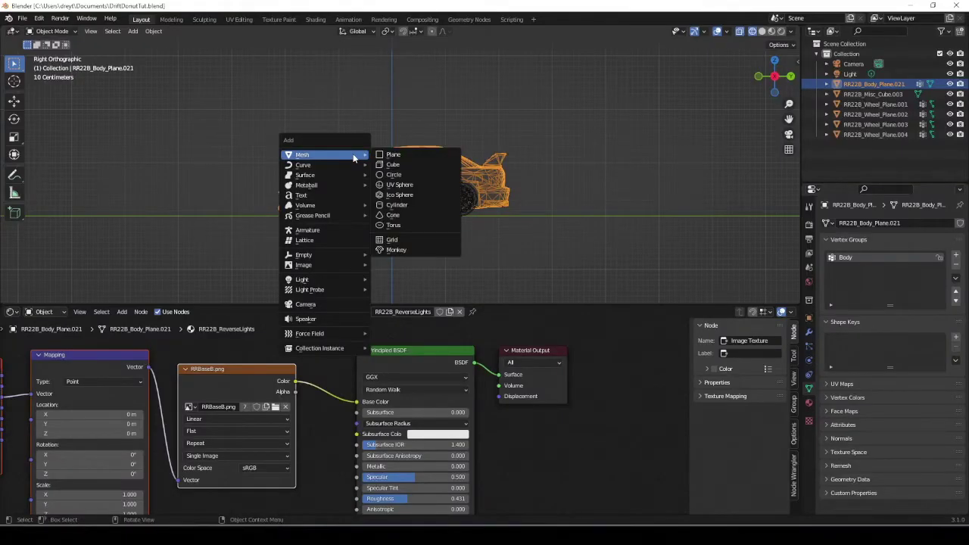
pyautogui.click(334, 230)
pyautogui.scroll(4, 386, 198)
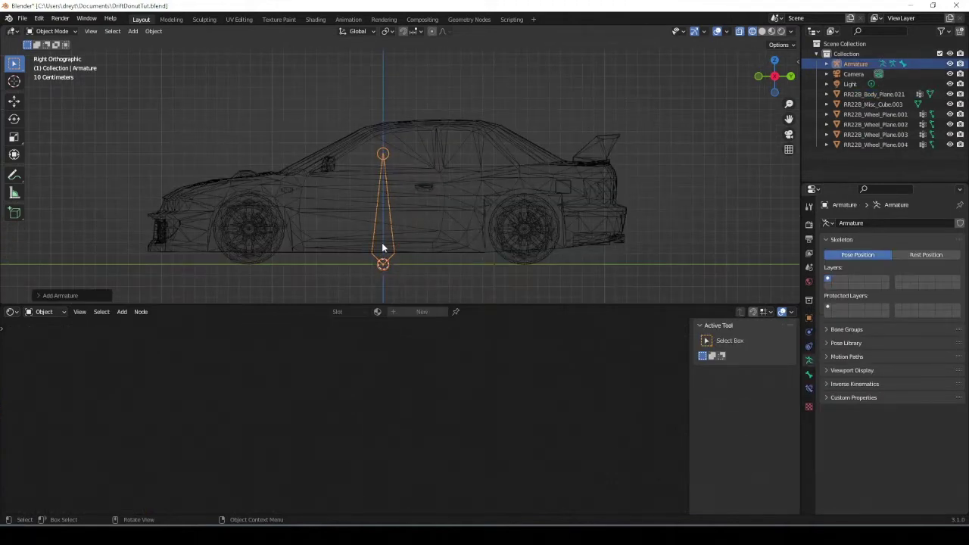
pyautogui.scroll(-2, 367, 292)
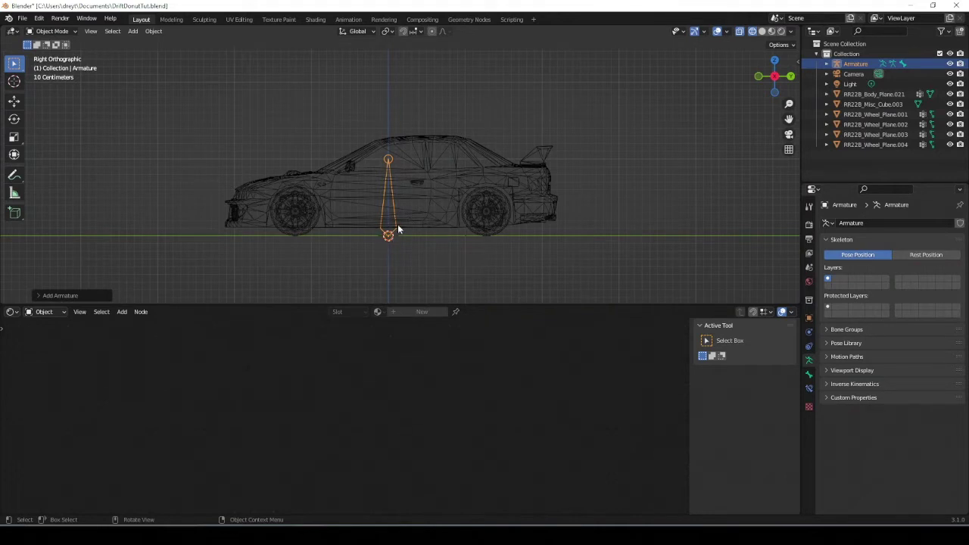
pyautogui.scroll(2, 390, 235)
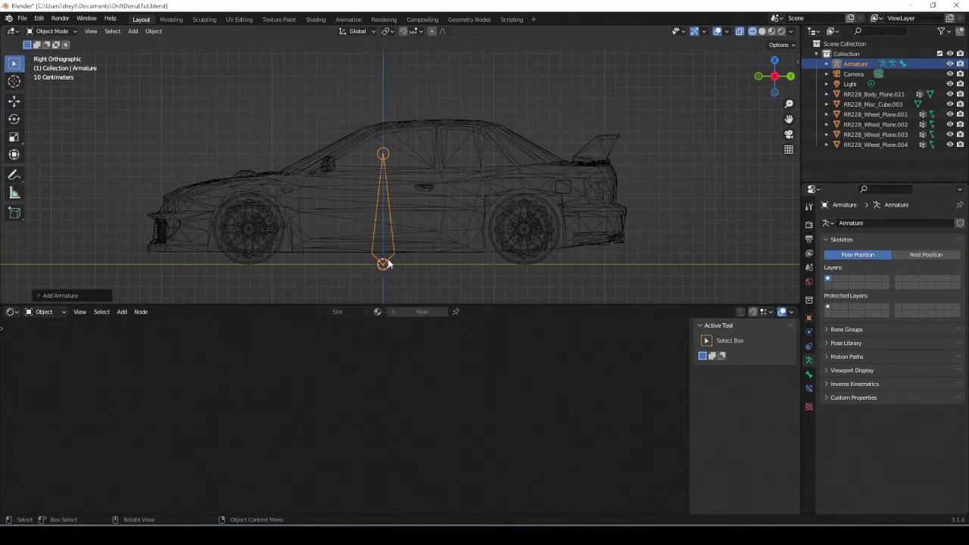
pyautogui.scroll(4, 387, 231)
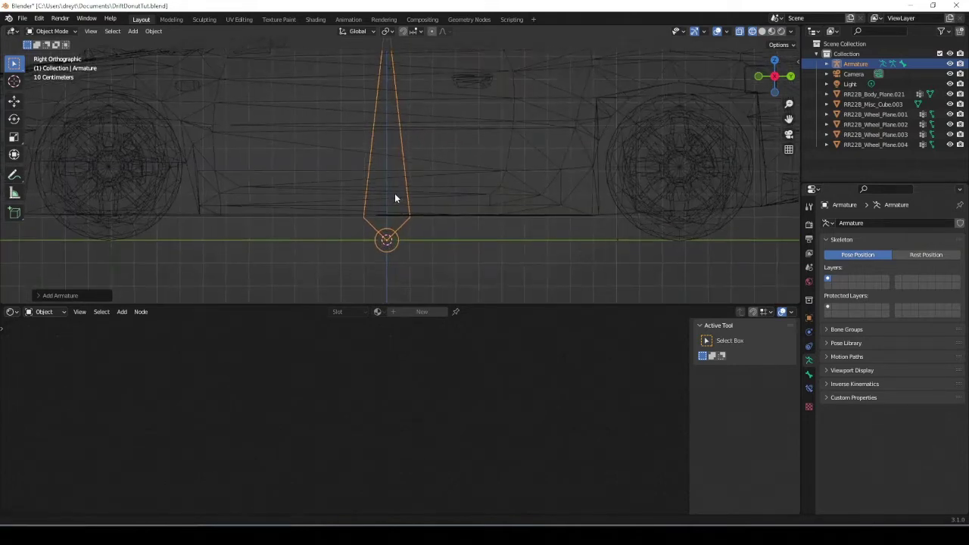
# Move the bone up along Z so its base sits just above the ground; cancel a second move
pyautogui.scroll(4, 394, 198)
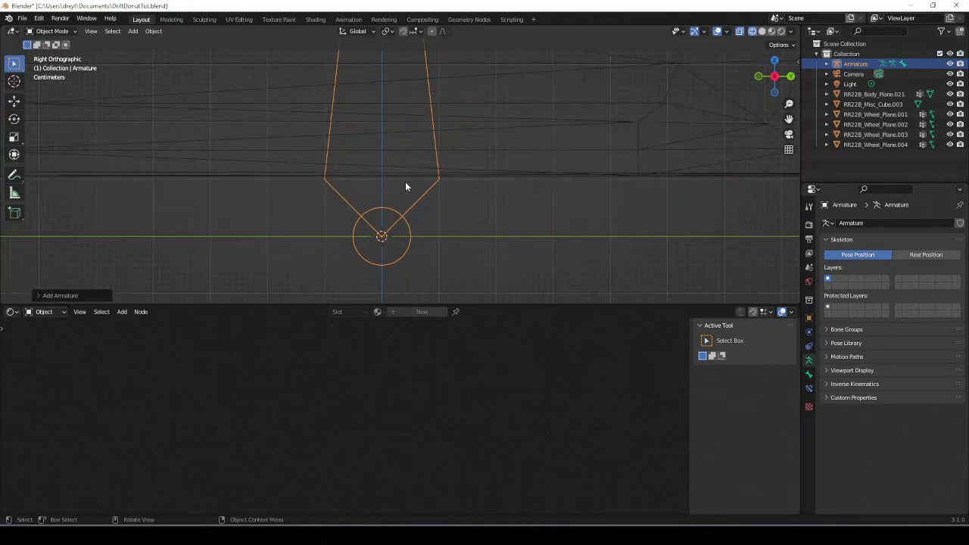
pyautogui.press('g')
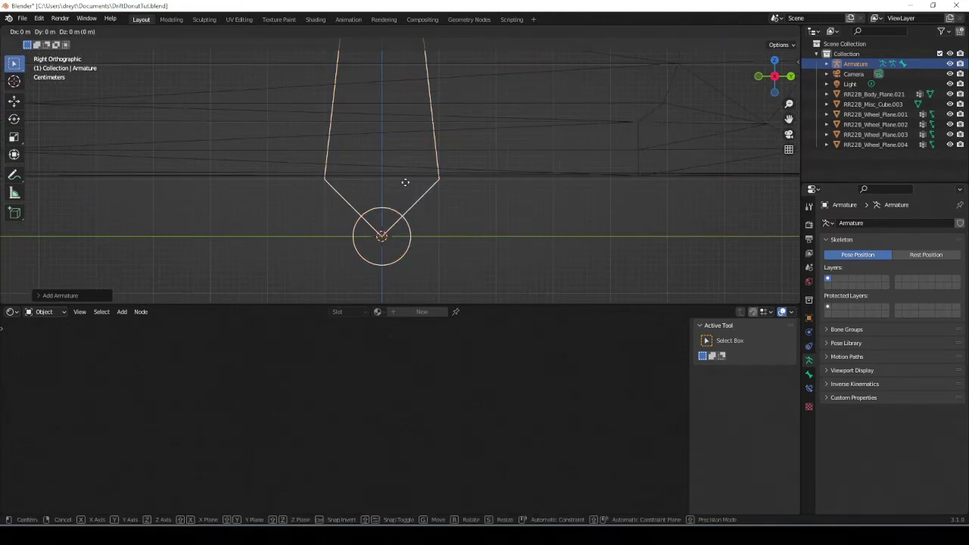
pyautogui.press('z')
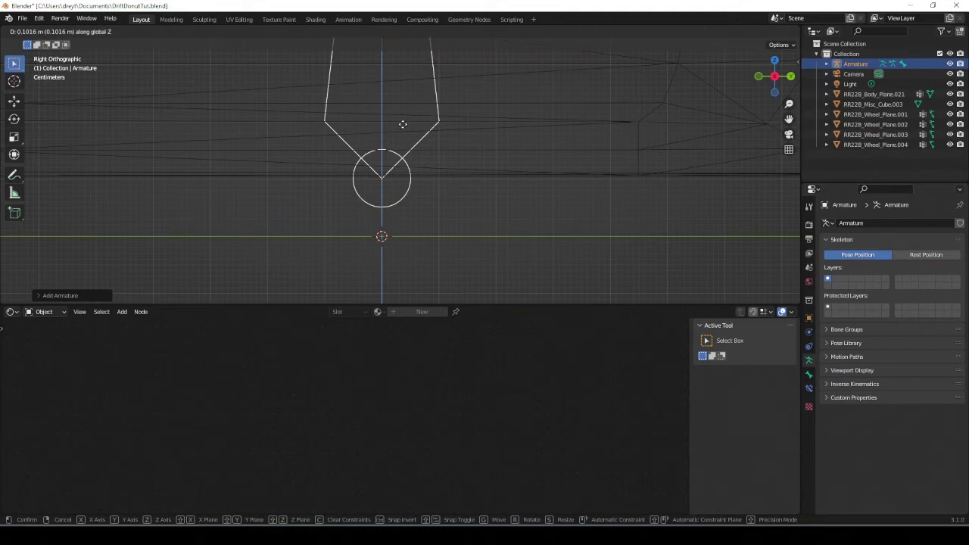
pyautogui.click(402, 122)
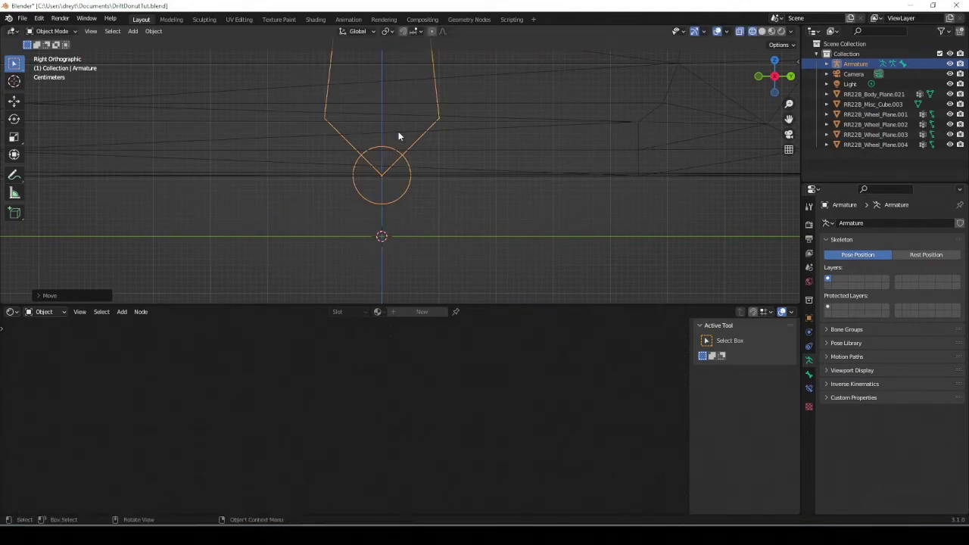
pyautogui.scroll(-3, 375, 185)
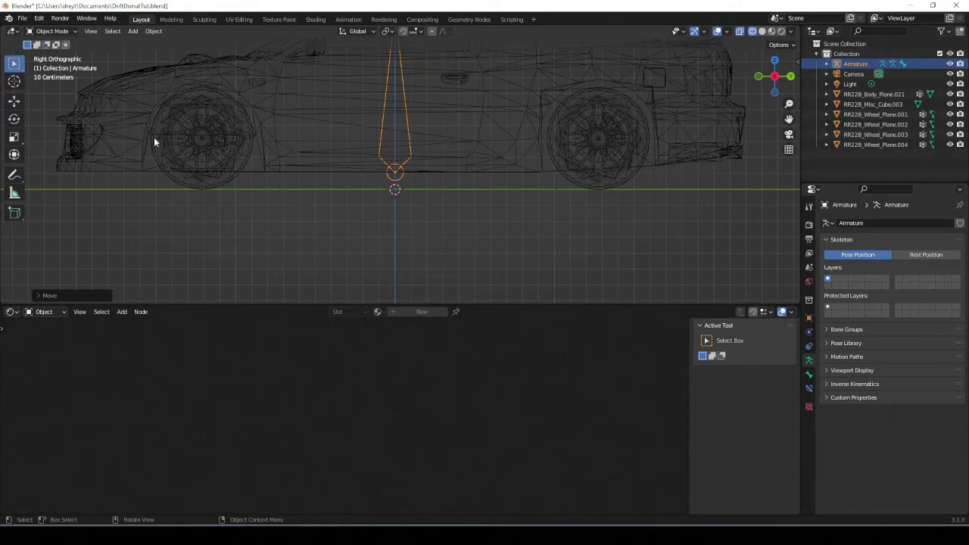
pyautogui.scroll(-3, 445, 152)
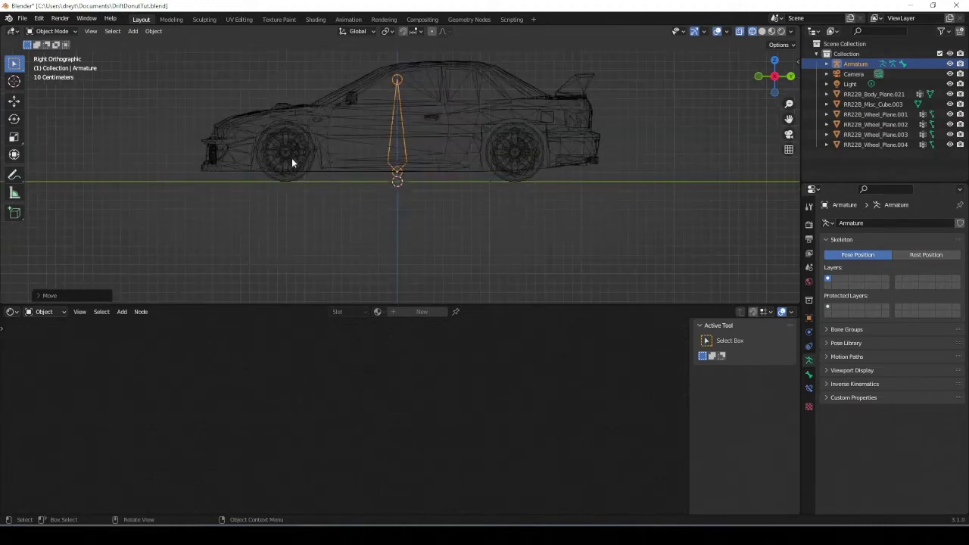
pyautogui.scroll(4, 303, 222)
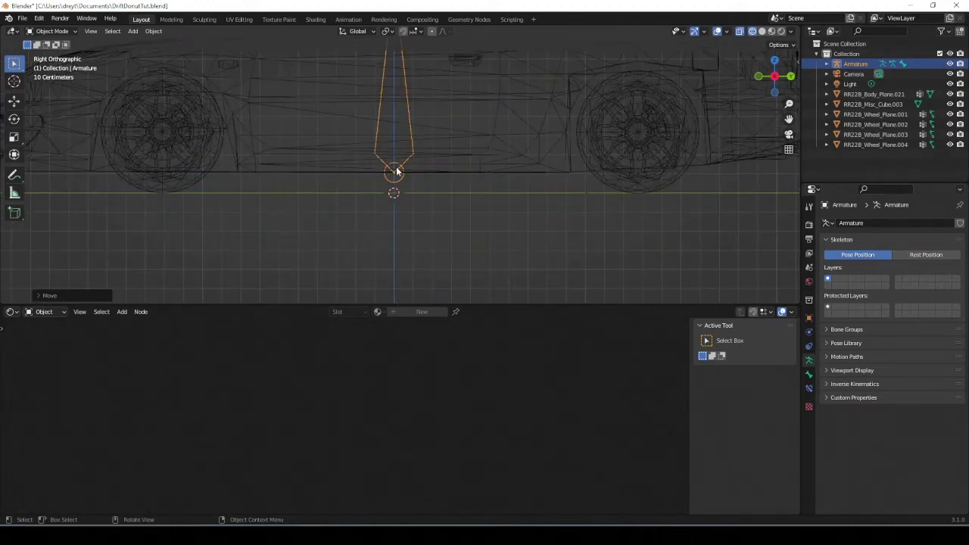
pyautogui.press('g')
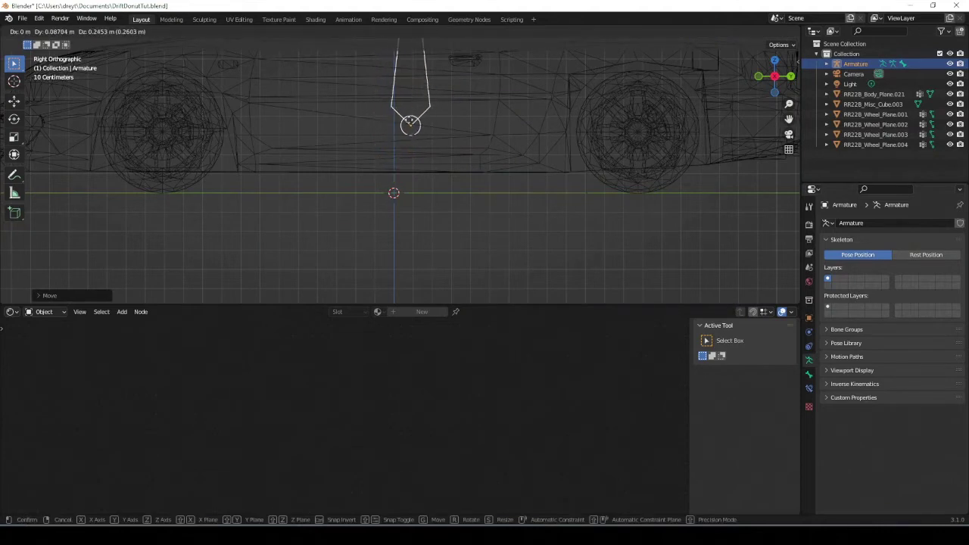
pyautogui.press('Escape')
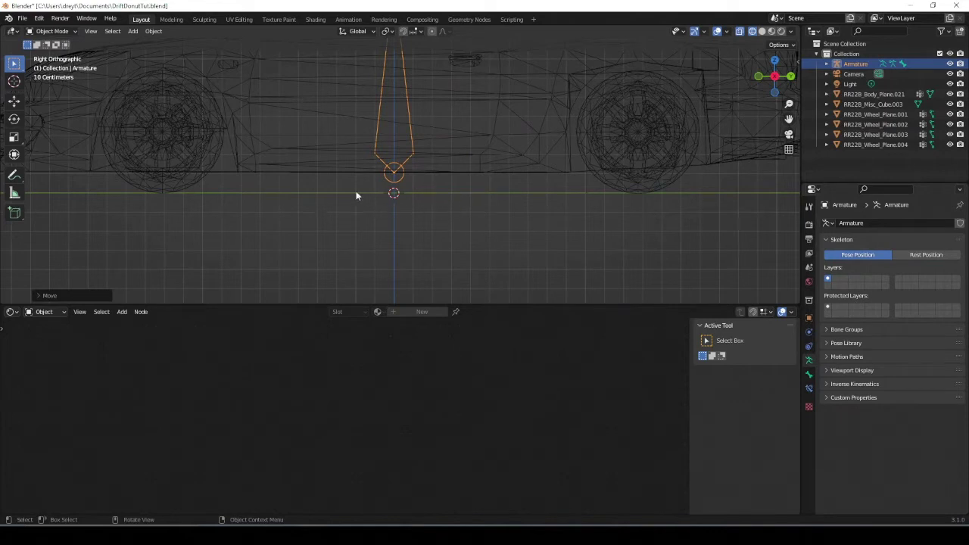
# Extrude two bones, Bone.001 and Bone.002, from the main bone's base to the wheel centres
pyautogui.press('Tab')
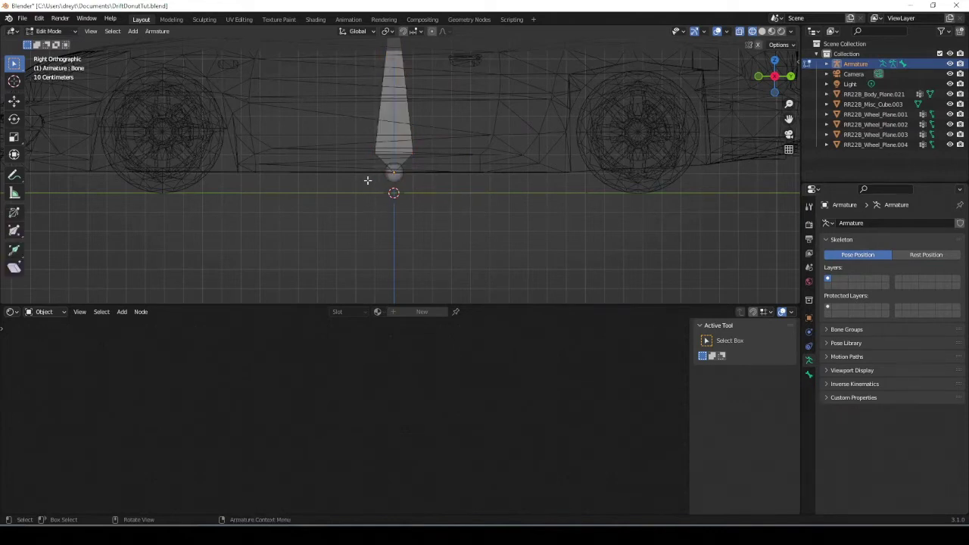
pyautogui.click(399, 177)
pyautogui.press('e')
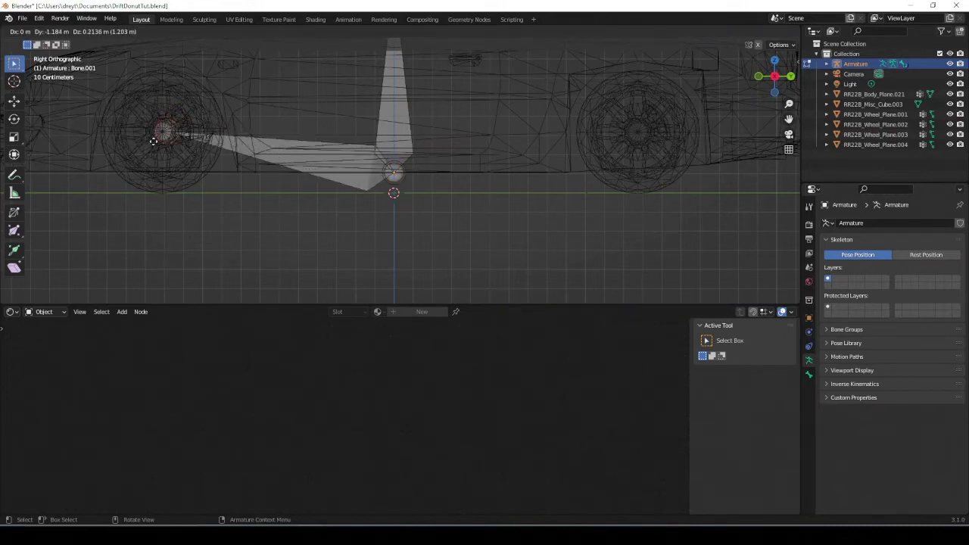
pyautogui.click(152, 140)
pyautogui.click(399, 173)
pyautogui.press('e')
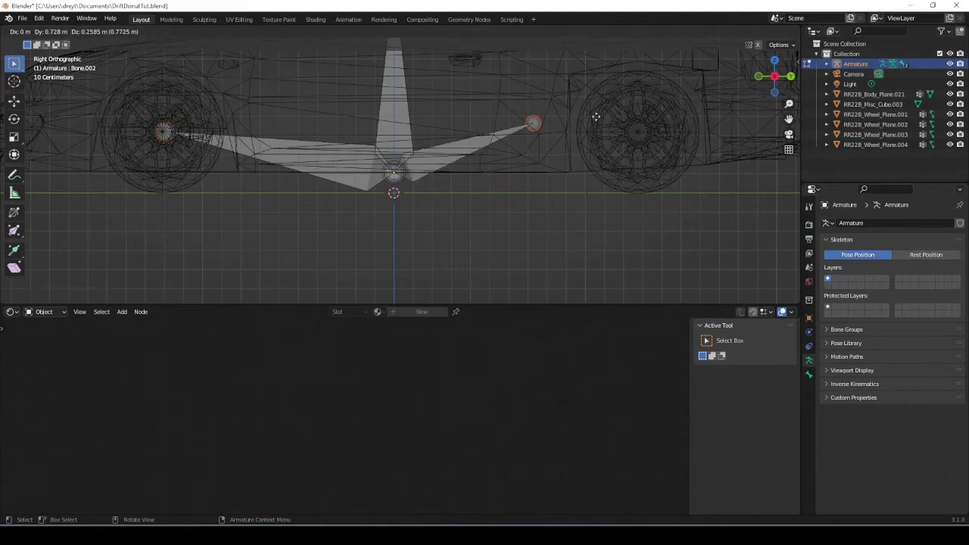
pyautogui.click(638, 133)
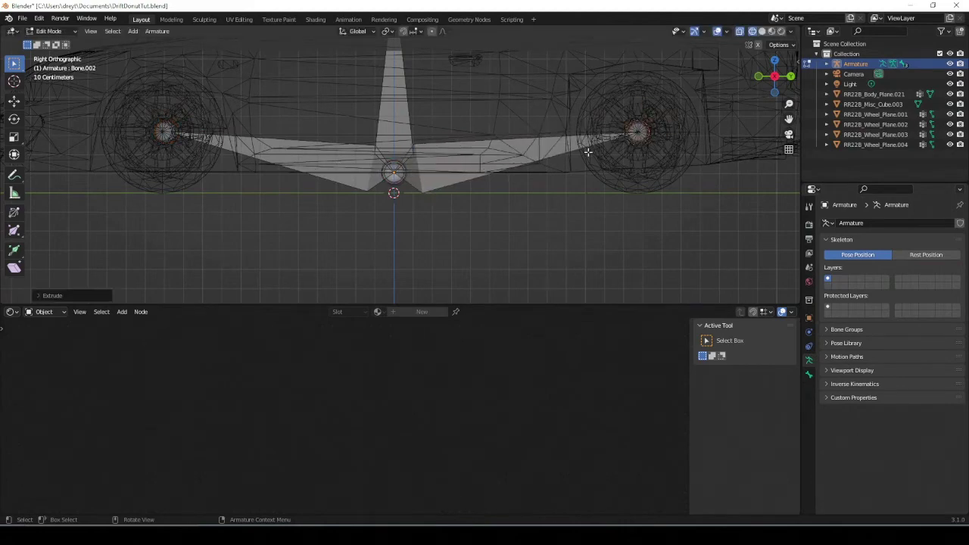
pyautogui.press('KP_7')
pyautogui.scroll(-4, 457, 144)
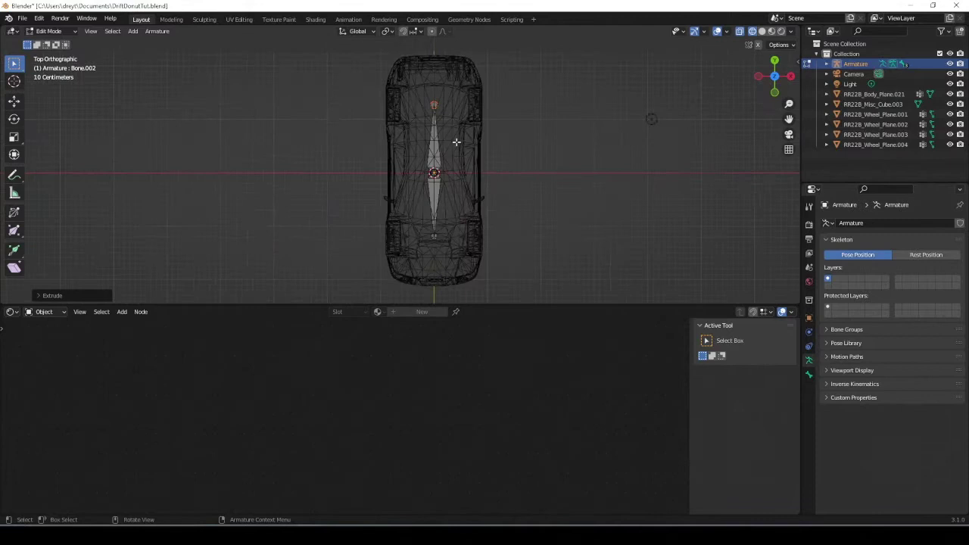
pyautogui.scroll(3, 425, 171)
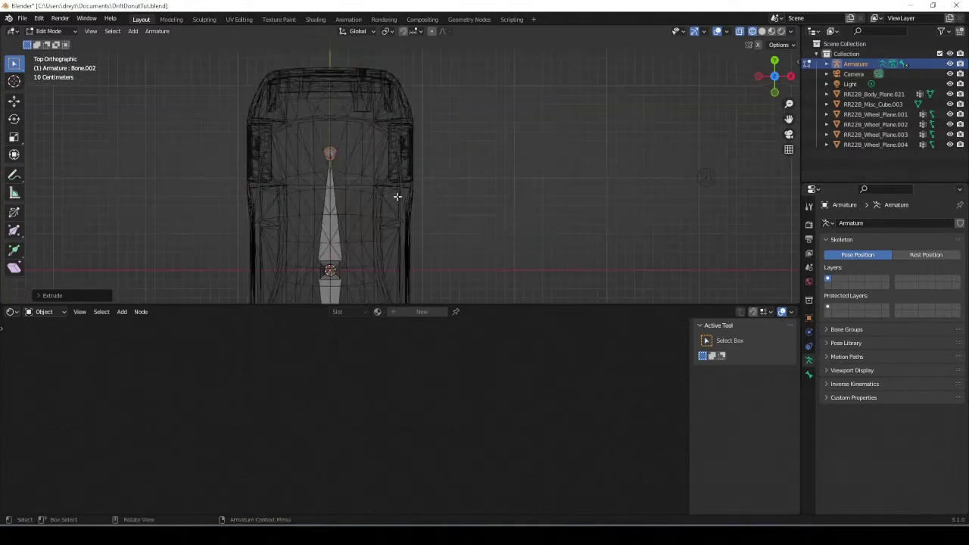
pyautogui.scroll(1, 346, 197)
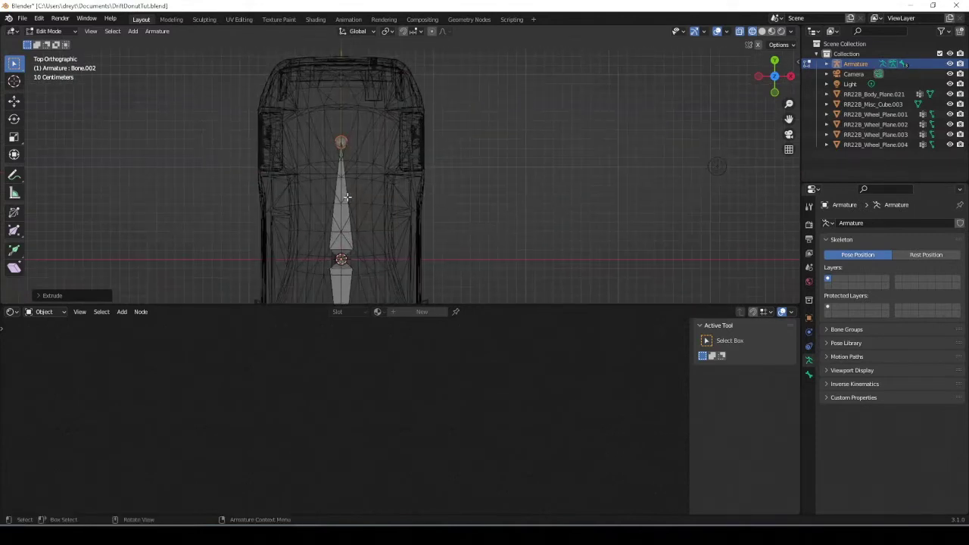
pyautogui.press('Tab')
# Move the 3D cursor to the centre of the selected wheel geometry on RR22B_Wheel_Plane.001
pyautogui.click(279, 150)
pyautogui.click(279, 150)
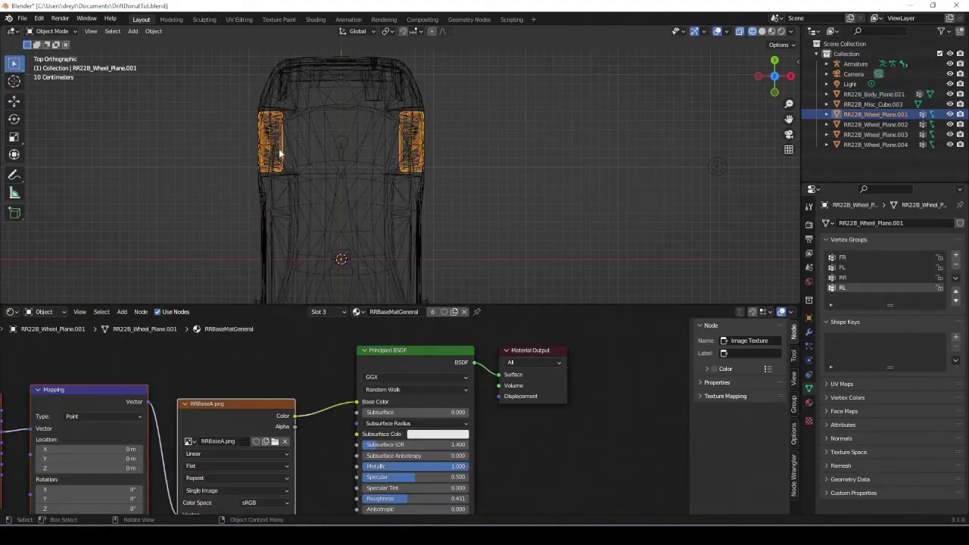
pyautogui.press('Tab')
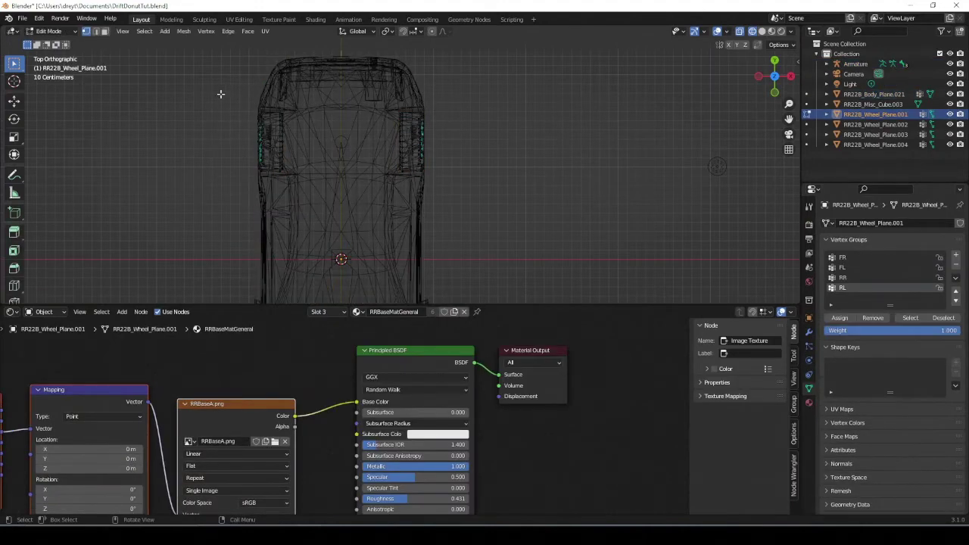
pyautogui.moveTo(216, 88); pyautogui.dragTo(463, 194)
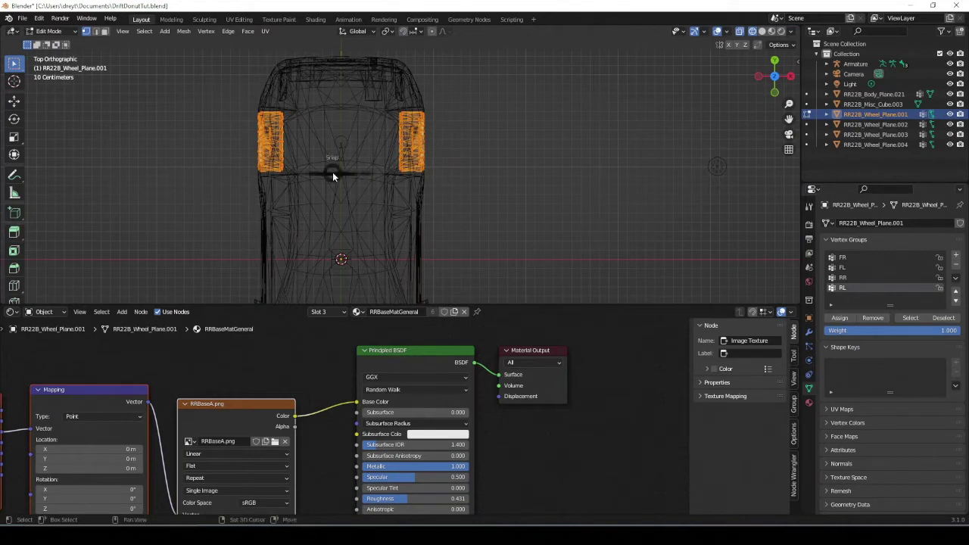
pyautogui.hotkey('shift', 's')
pyautogui.click(321, 232)
pyautogui.press('Tab')
# Snap Bone.002's tip to the 3D cursor at the wheel hub
pyautogui.click(342, 143)
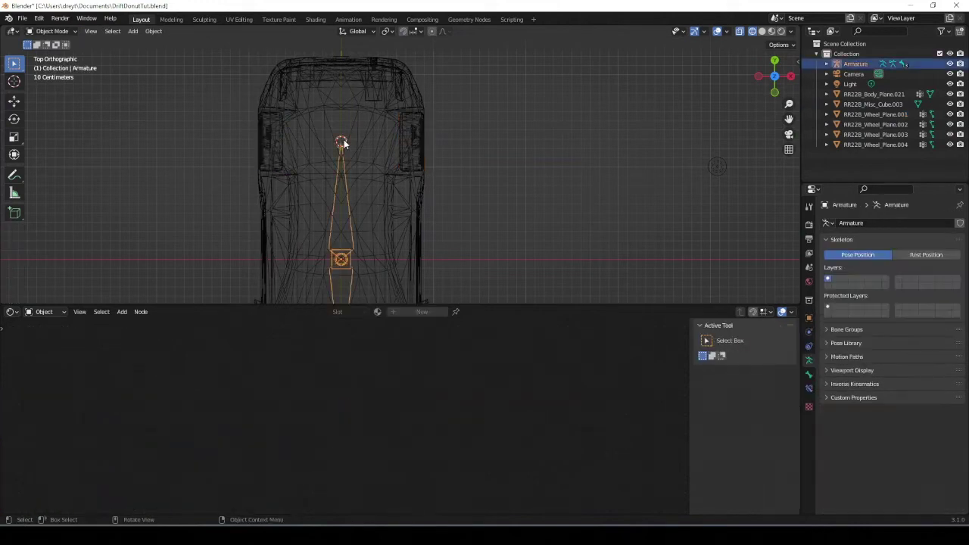
pyautogui.press('Tab')
pyautogui.click(342, 142)
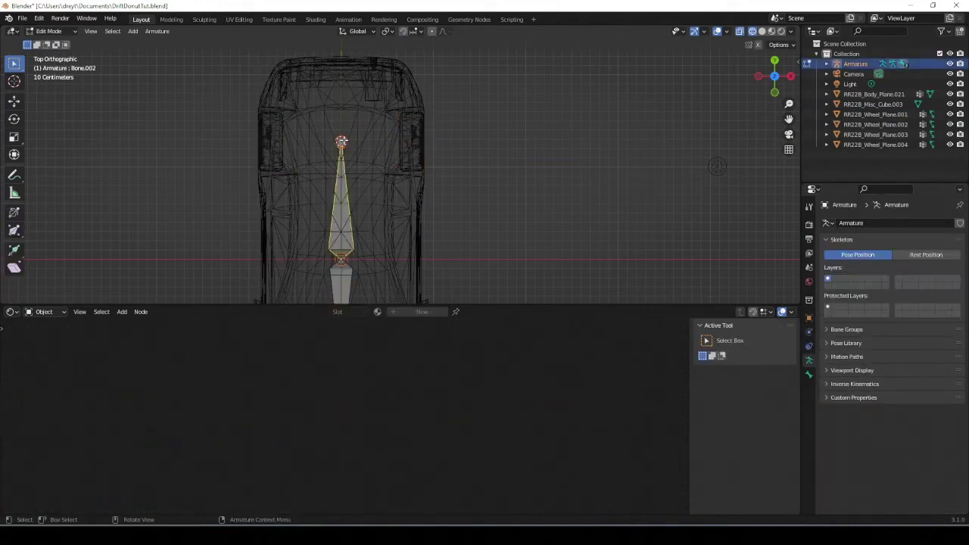
pyautogui.hotkey('shift', 's')
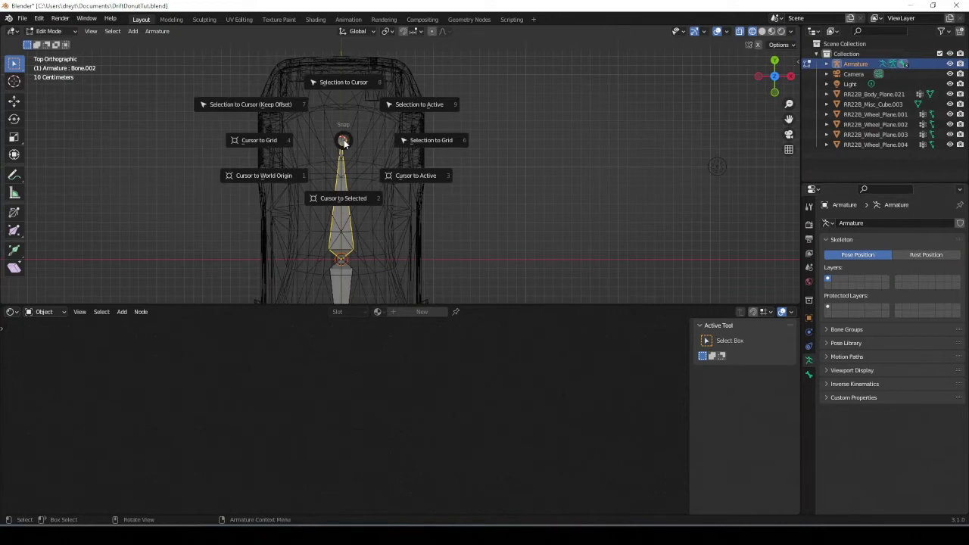
pyautogui.click(347, 81)
pyautogui.hotkey('ctrl', 'z')
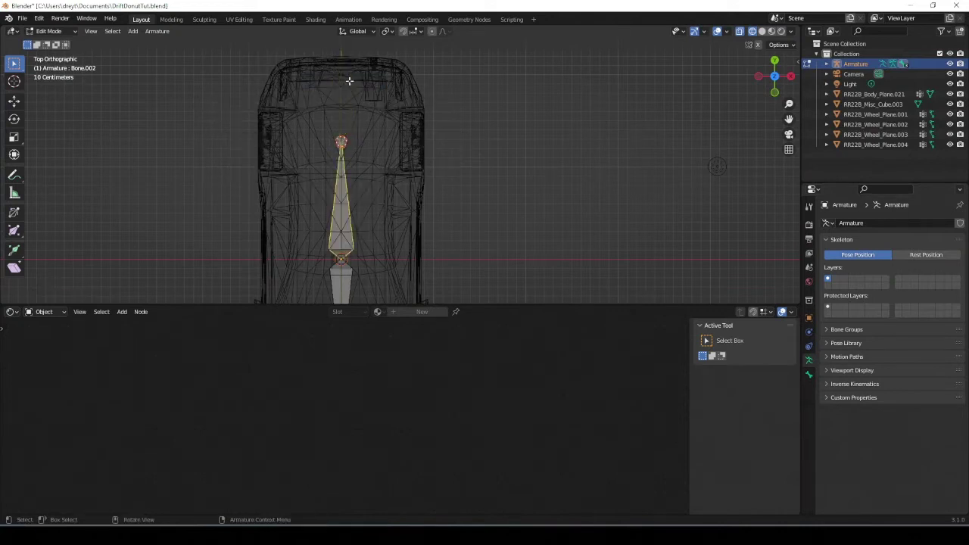
pyautogui.moveTo(351, 82); pyautogui.dragTo(261, 124, button='middle')
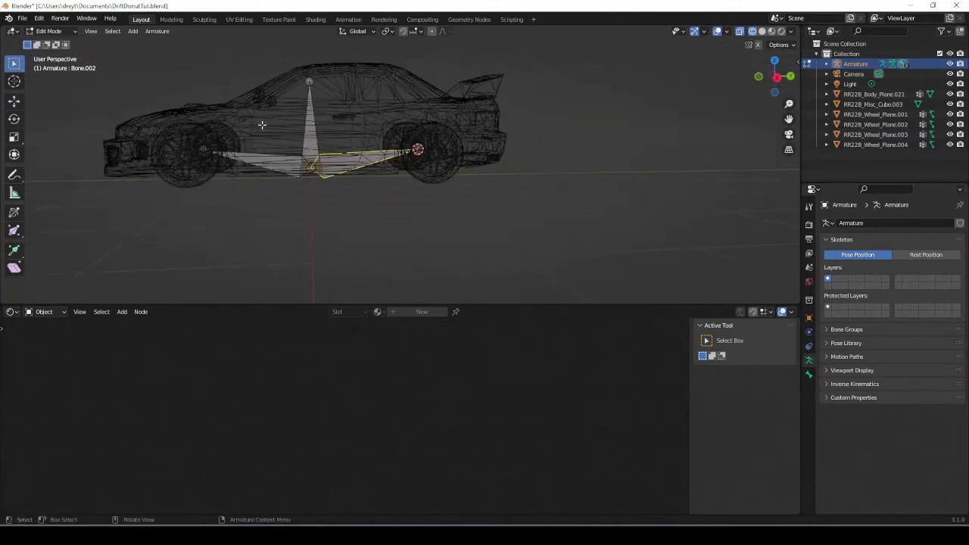
pyautogui.scroll(3, 346, 164)
pyautogui.moveTo(346, 165); pyautogui.dragTo(419, 153, button='middle')
pyautogui.click(356, 193)
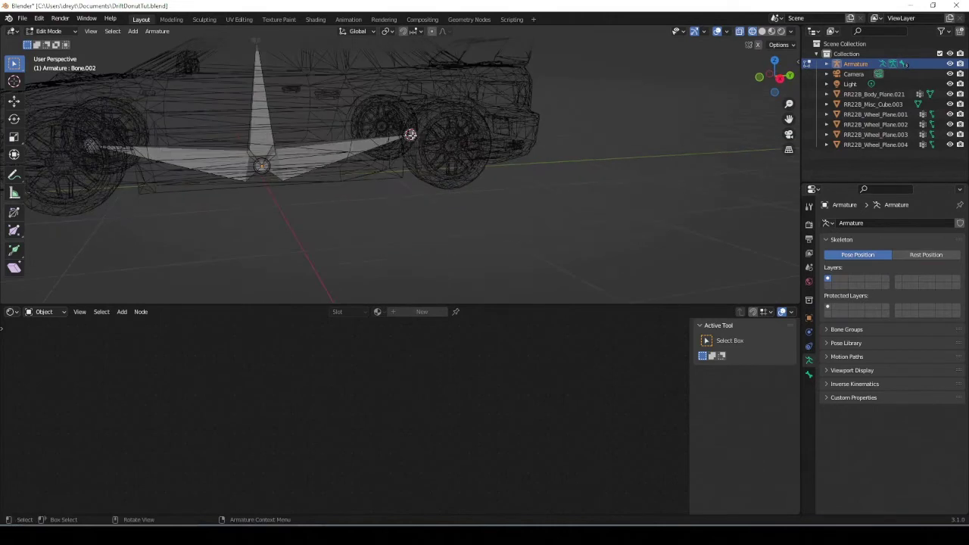
pyautogui.hotkey('shift', 's')
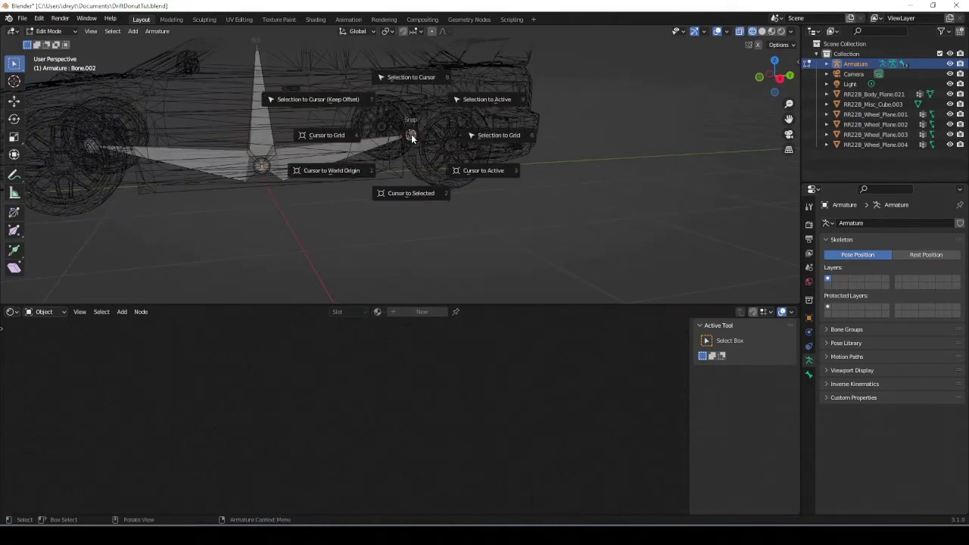
pyautogui.click(411, 77)
# Select Bone.001 to check it, then return to Object Mode
pyautogui.scroll(-3, 132, 181)
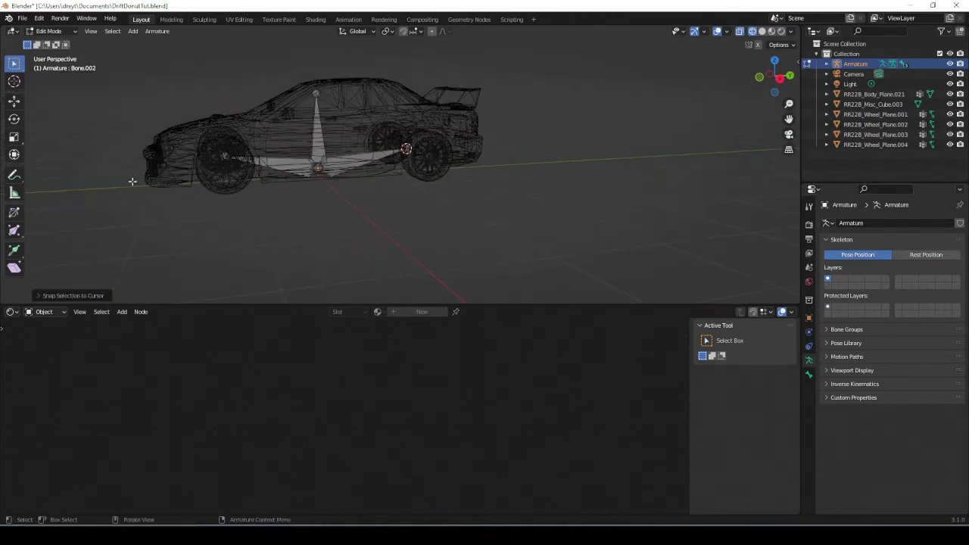
pyautogui.click(224, 157)
pyautogui.scroll(4, 201, 195)
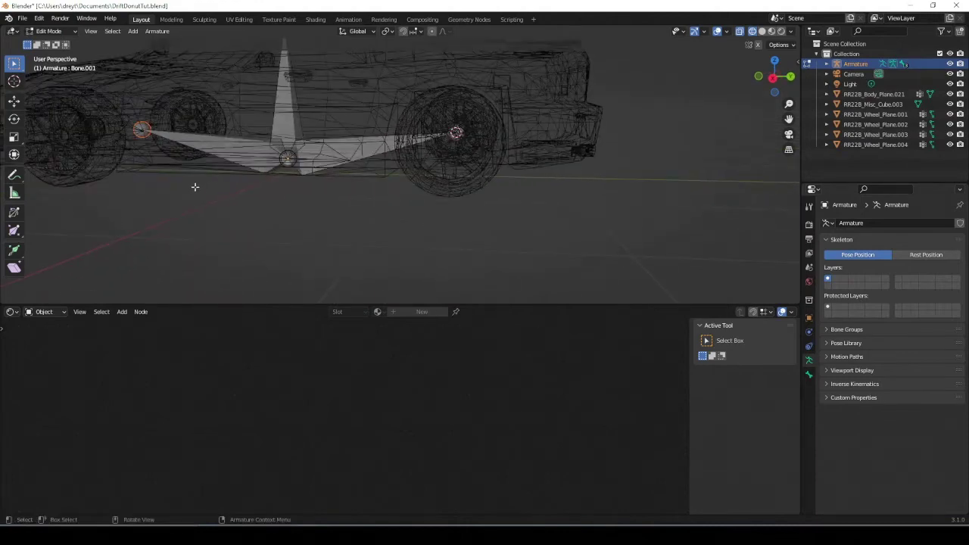
pyautogui.click(233, 157)
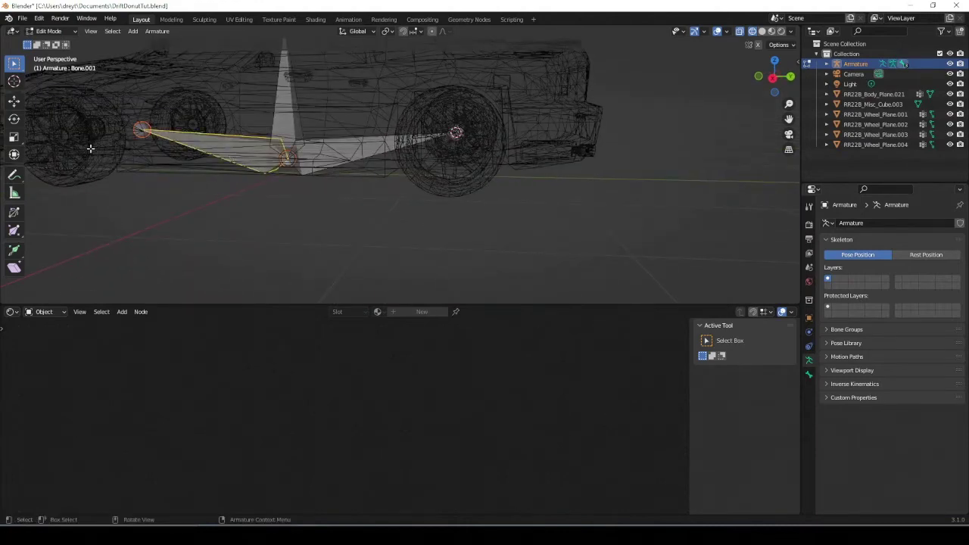
pyautogui.press('Tab')
# Box-select the front wheel's vertices and place the 3D cursor at their centre
pyautogui.click(91, 152)
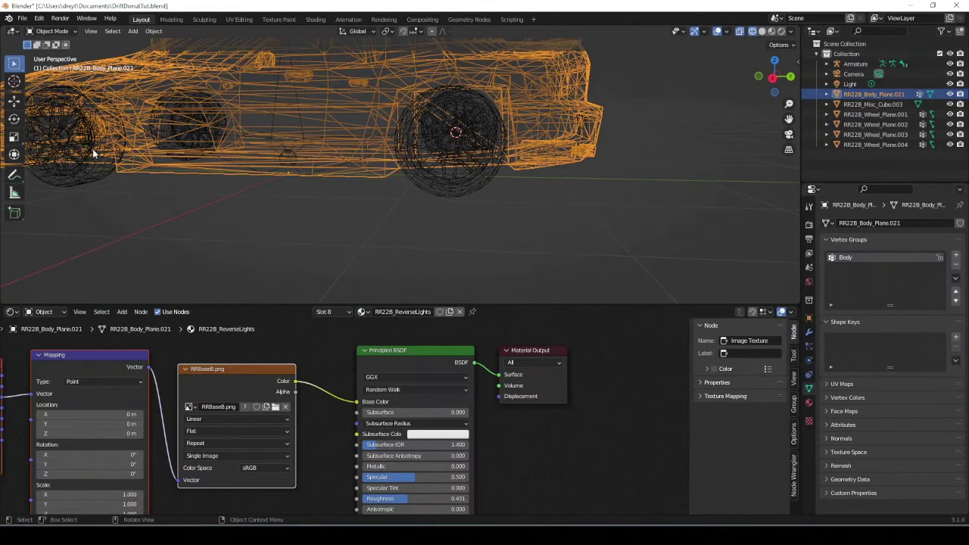
pyautogui.click(93, 153)
pyautogui.press('Tab')
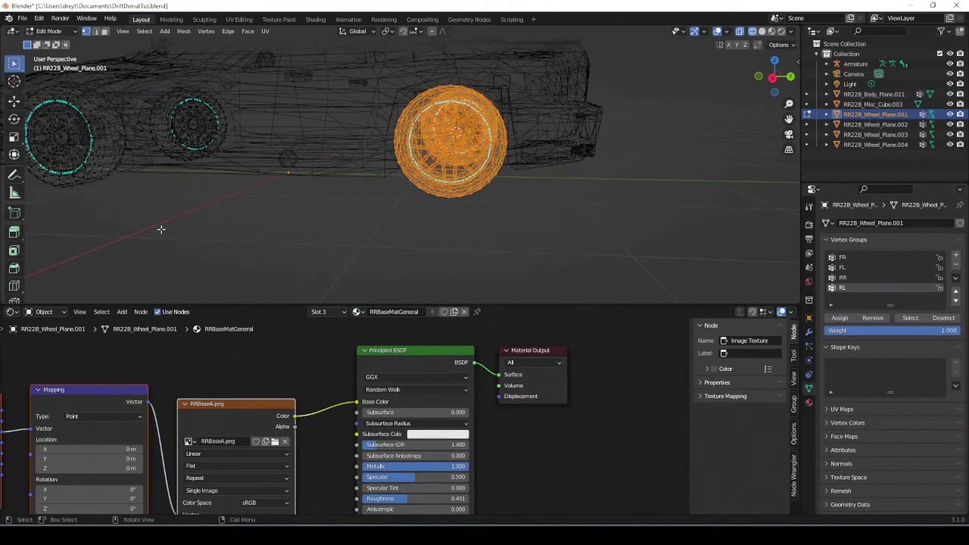
pyautogui.hotkey('alt', 'a')
pyautogui.scroll(-5, 147, 247)
pyautogui.moveTo(143, 247); pyautogui.dragTo(177, 251, button='middle')
pyautogui.press('b')
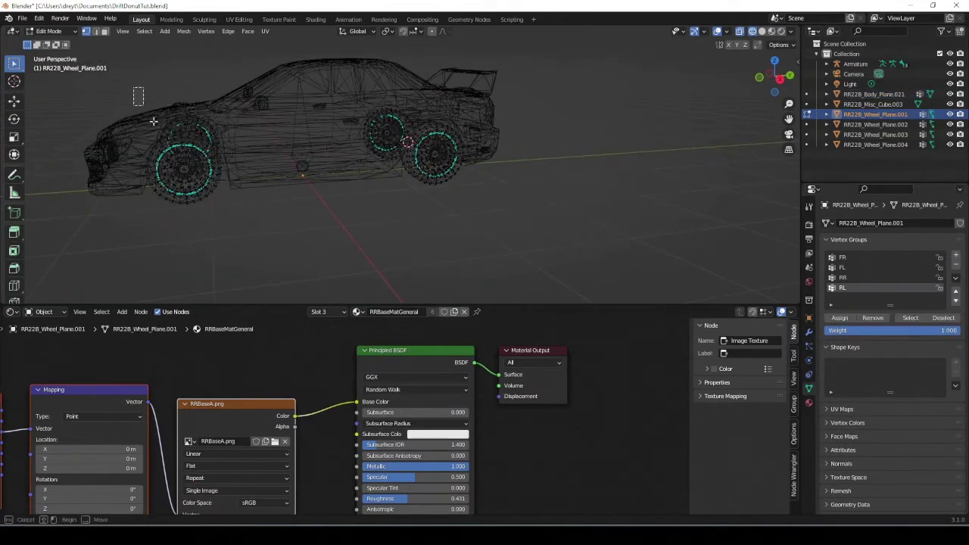
pyautogui.moveTo(134, 86); pyautogui.dragTo(241, 228)
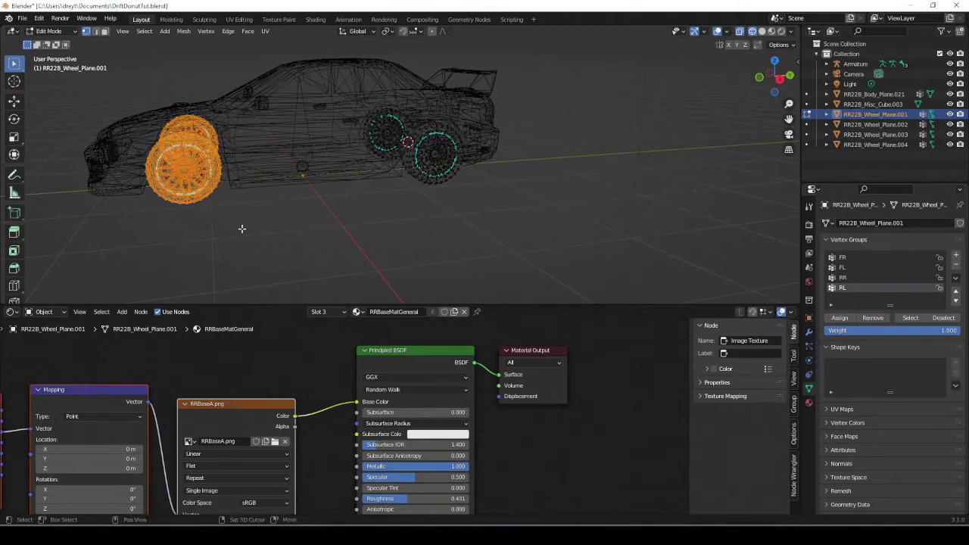
pyautogui.hotkey('shift', 's')
pyautogui.click(234, 285)
pyautogui.press('Tab')
# Snap Bone.001's selected joint onto the 3D cursor at the front wheel centre
pyautogui.click(242, 165)
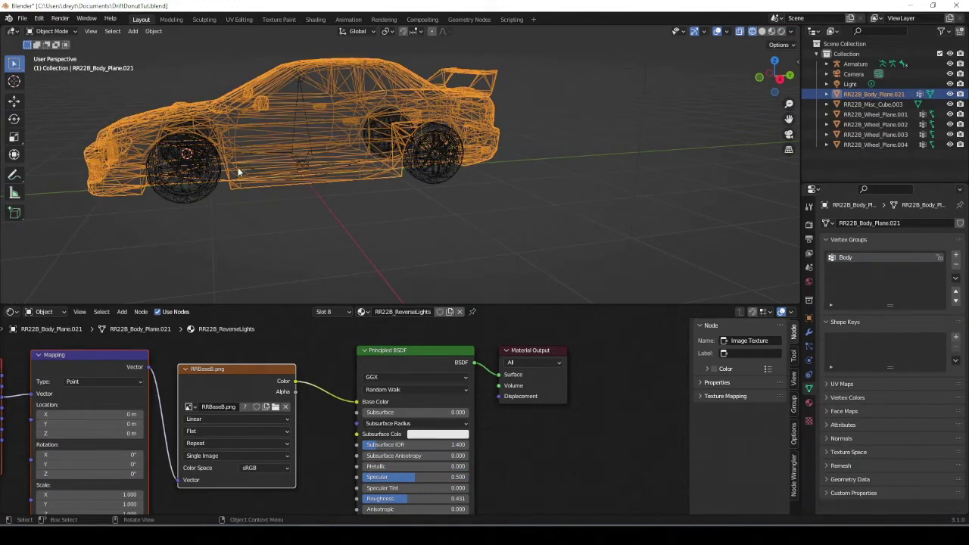
pyautogui.click(235, 167)
pyautogui.press('Tab')
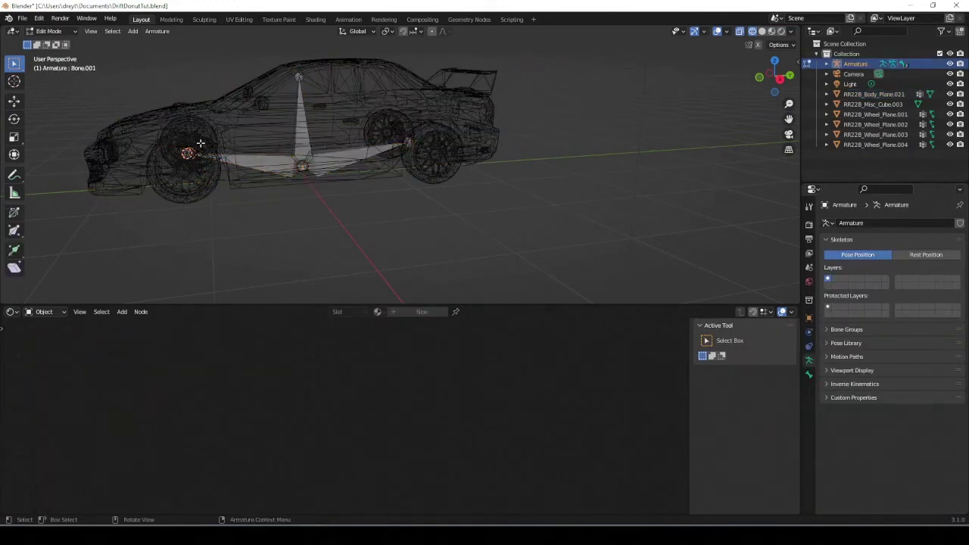
pyautogui.hotkey('shift', 's')
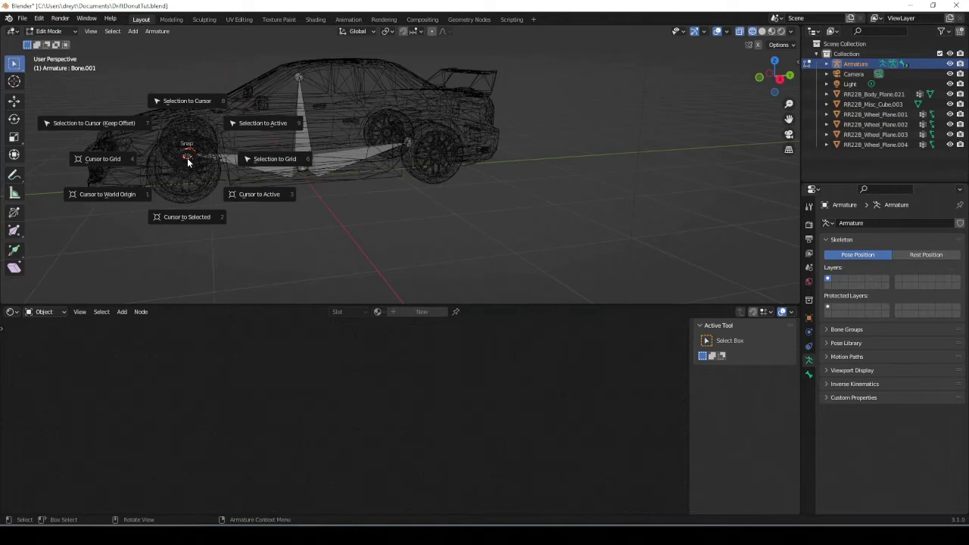
pyautogui.click(186, 104)
pyautogui.moveTo(166, 162); pyautogui.dragTo(255, 230, button='middle')
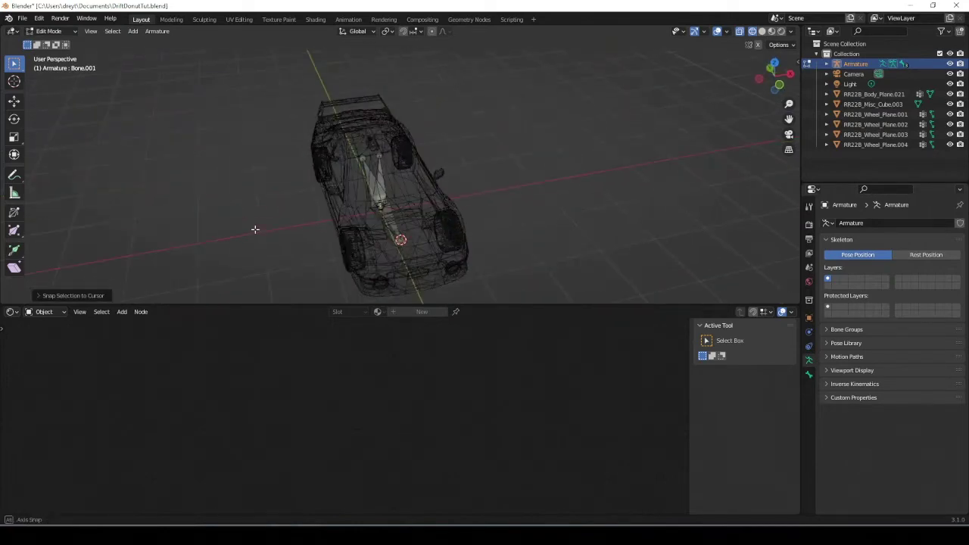
# In top view with snapping on, extrude bones rightward from both axle joints
pyautogui.click(364, 159)
pyautogui.press('KP_7')
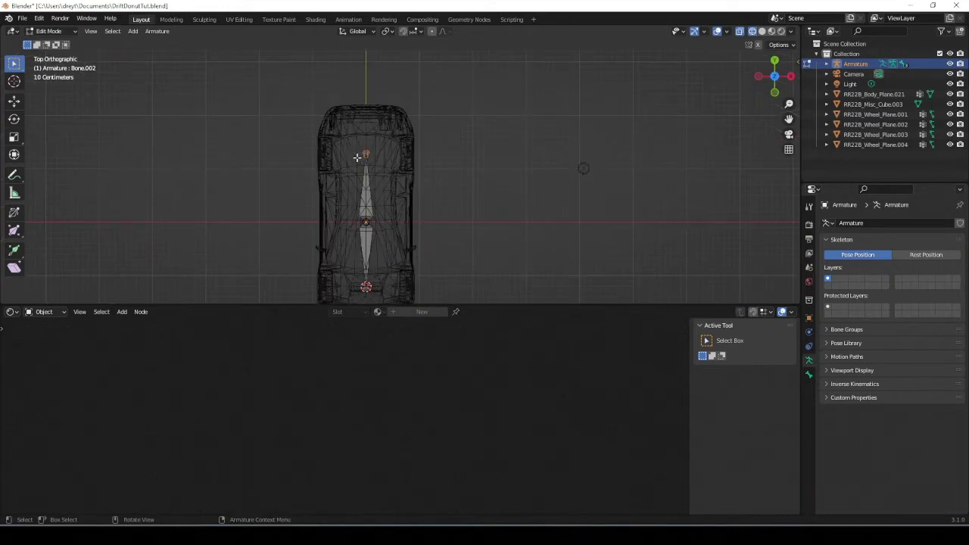
pyautogui.keyDown('shift'); pyautogui.moveTo(340, 188); pyautogui.dragTo(355, 124, button='middle'); pyautogui.keyUp('shift')
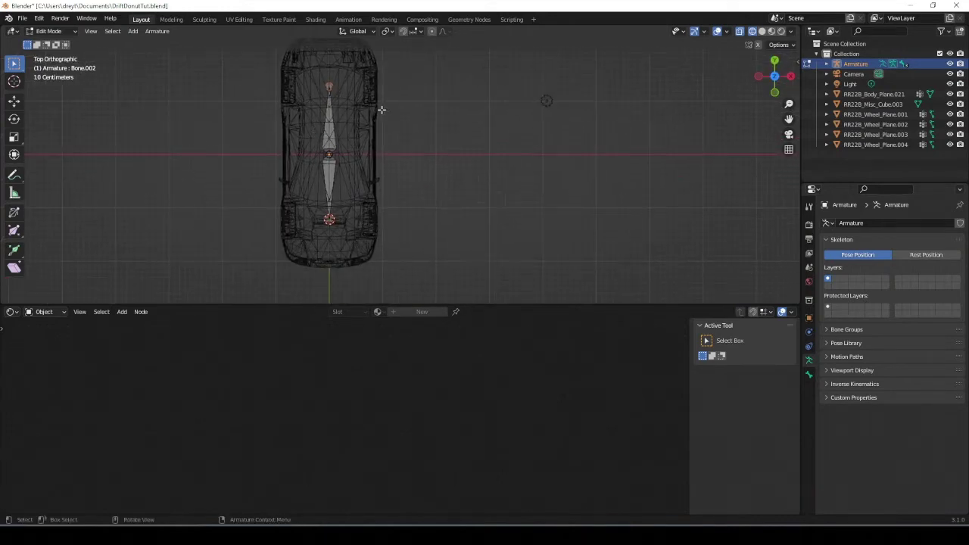
pyautogui.click(403, 31)
pyautogui.press('e')
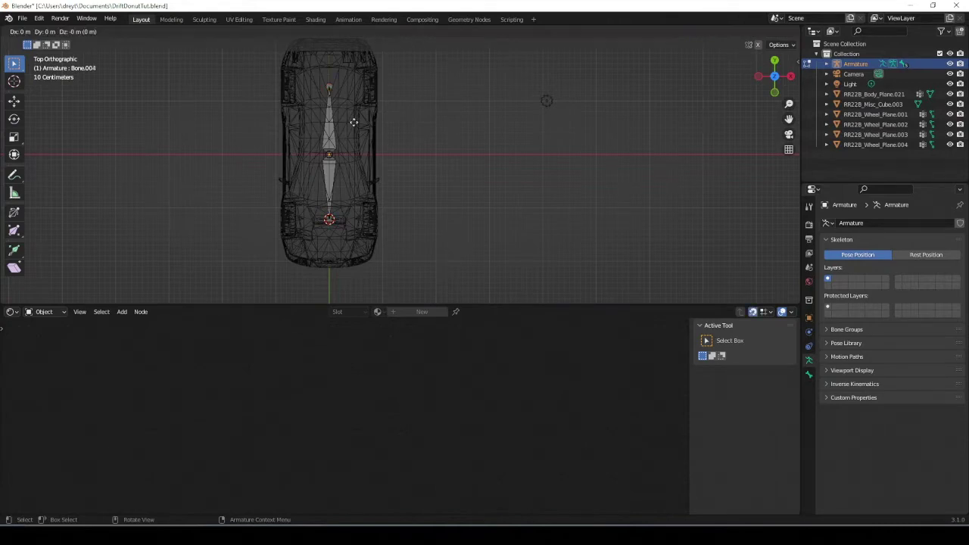
pyautogui.click(406, 124)
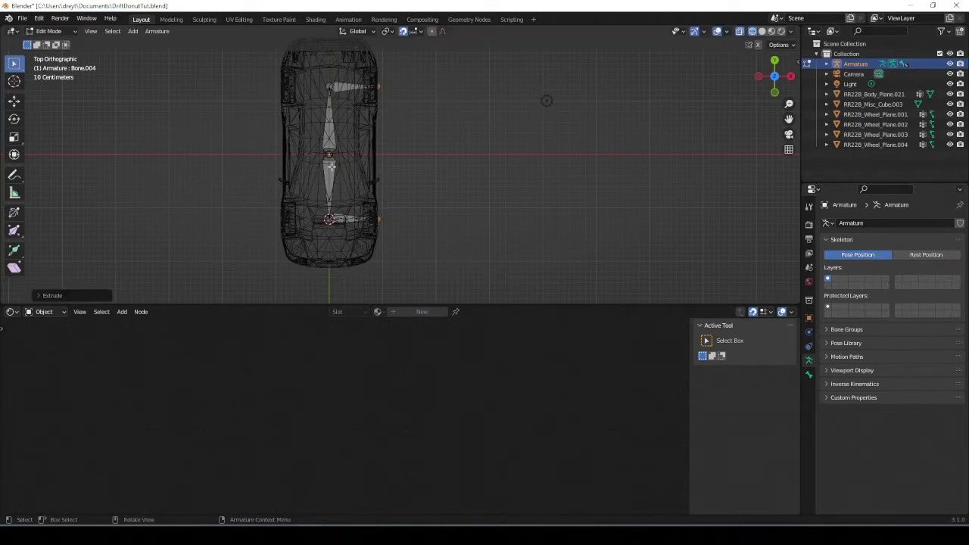
# Extrude bones leftward along the X axis from the front and rear joints
pyautogui.scroll(-3, 339, 166)
pyautogui.scroll(-3, 355, 125)
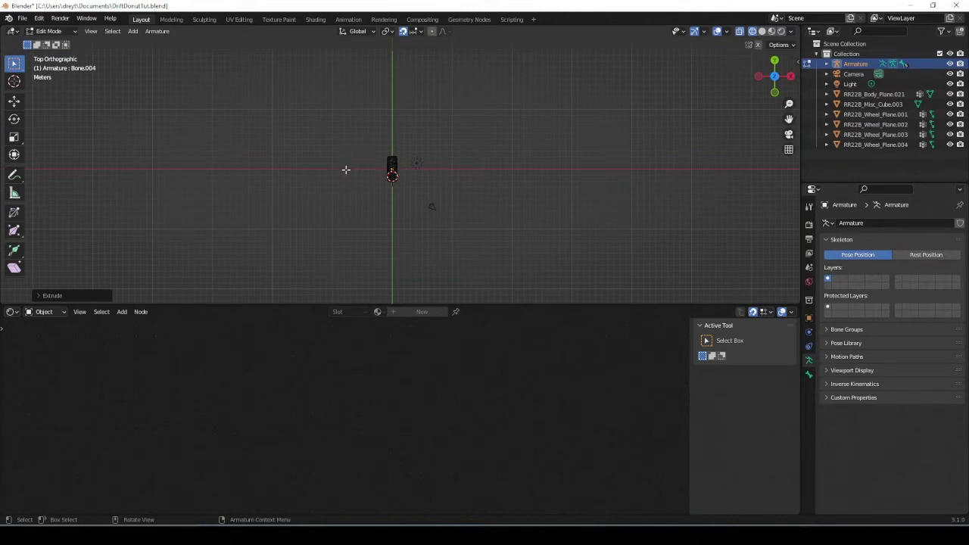
pyautogui.scroll(6, 402, 181)
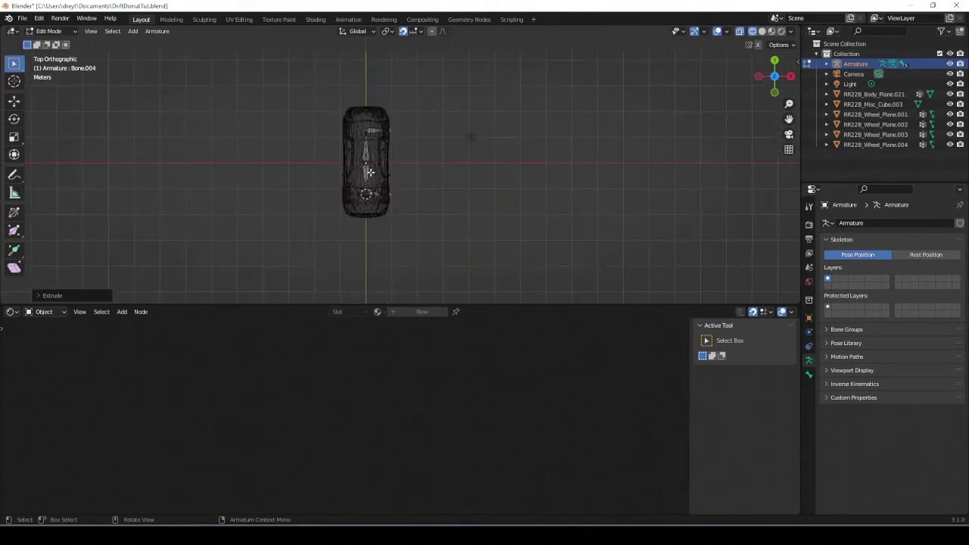
pyautogui.scroll(1, 369, 173)
pyautogui.scroll(1, 369, 173)
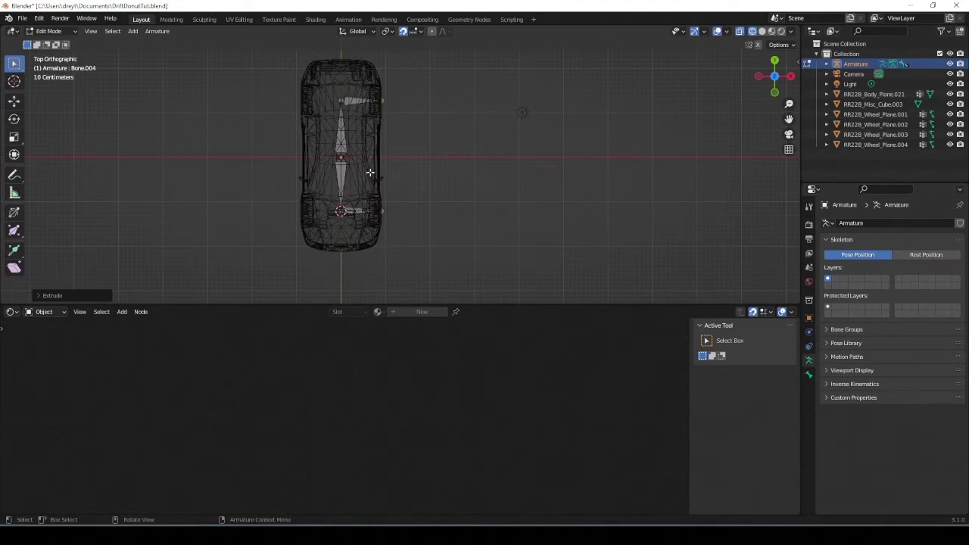
pyautogui.click(334, 106)
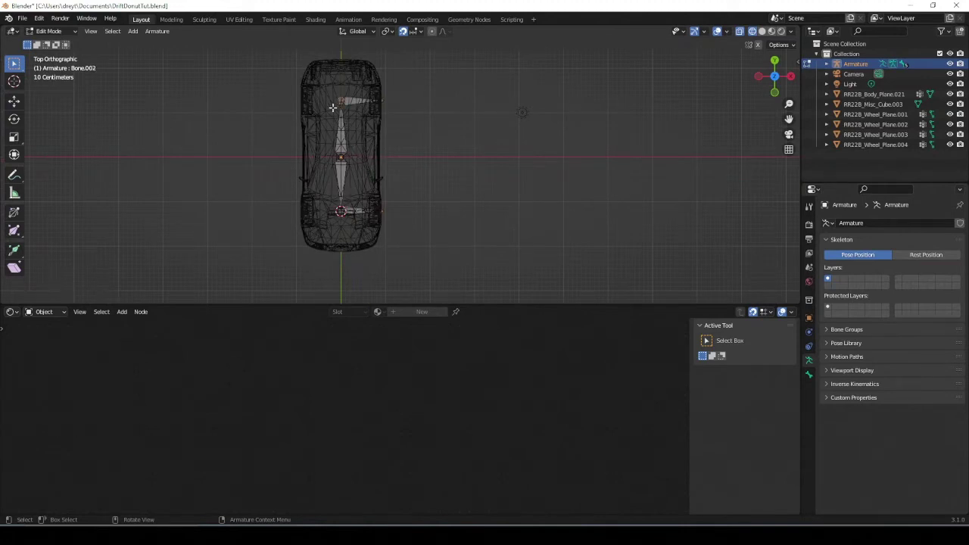
pyautogui.click(372, 173)
pyautogui.press('e')
pyautogui.press('x')
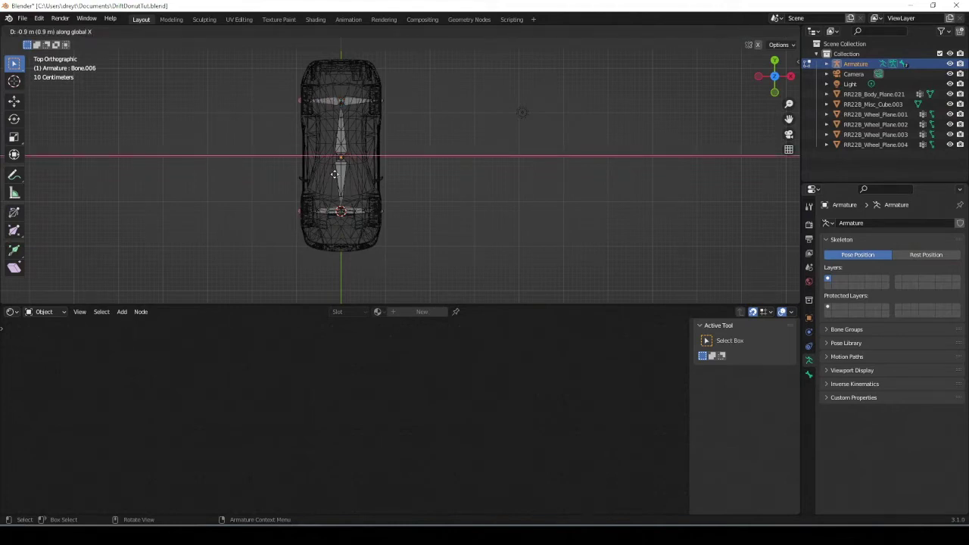
pyautogui.click(334, 175)
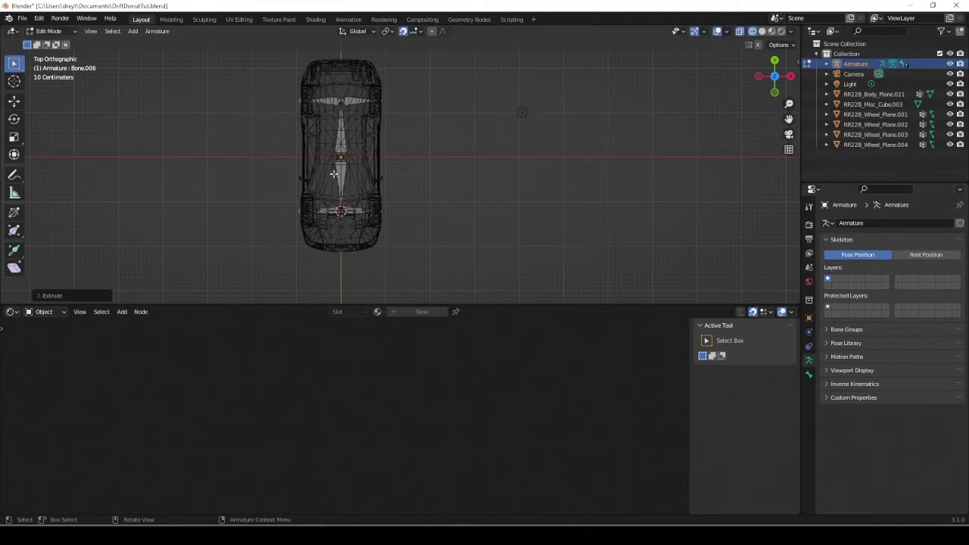
# Select all four side wheel bones and orbit around to check them
pyautogui.click(324, 100)
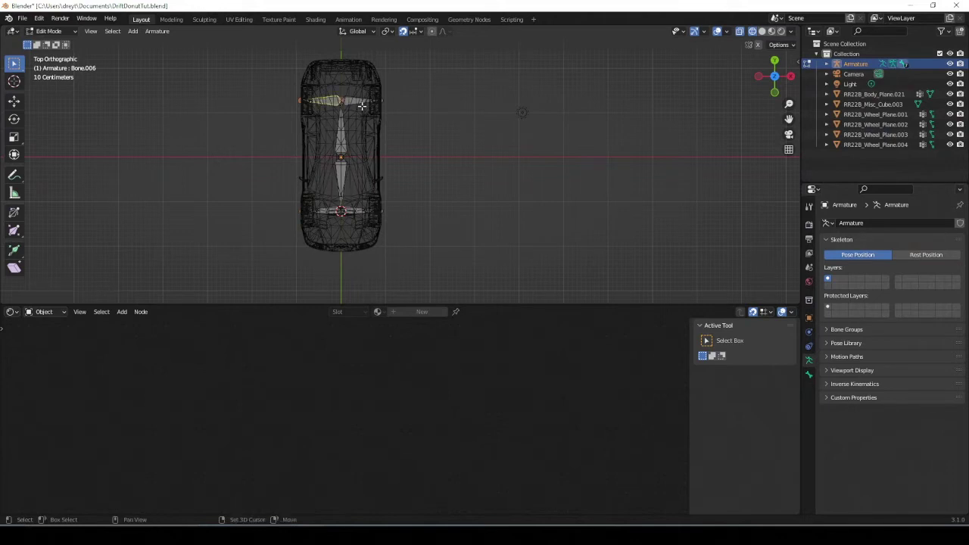
pyautogui.keyDown('shift'); pyautogui.click(361, 100); pyautogui.keyUp('shift')
pyautogui.keyDown('shift'); pyautogui.click(325, 211); pyautogui.keyUp('shift')
pyautogui.keyDown('shift'); pyautogui.click(357, 211); pyautogui.keyUp('shift')
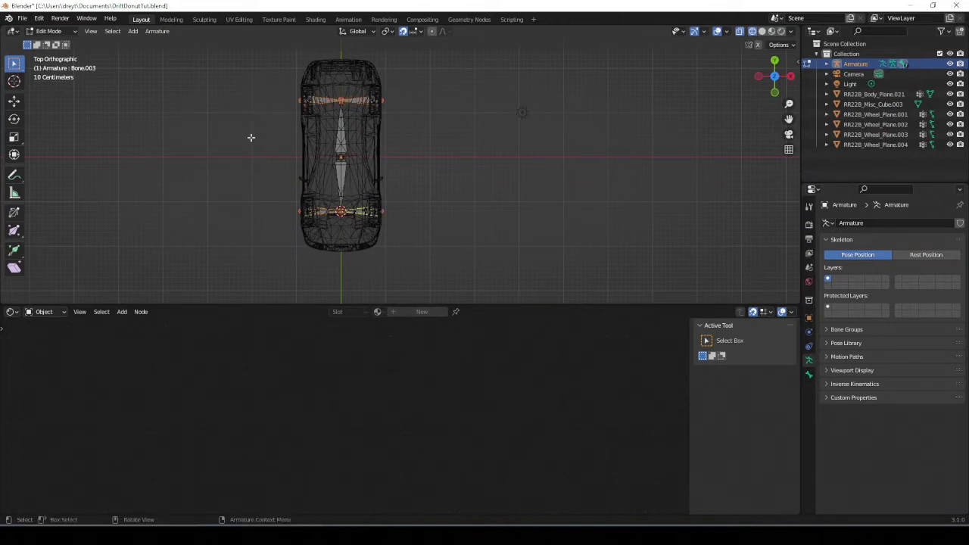
pyautogui.scroll(3, 276, 171)
pyautogui.moveTo(270, 178); pyautogui.dragTo(243, 188, button='middle')
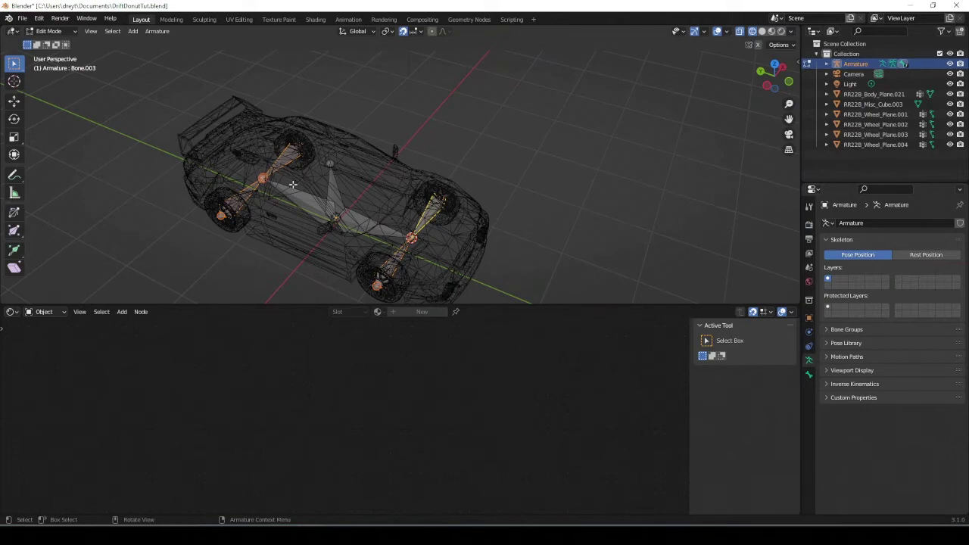
pyautogui.moveTo(303, 179); pyautogui.dragTo(356, 250, button='middle')
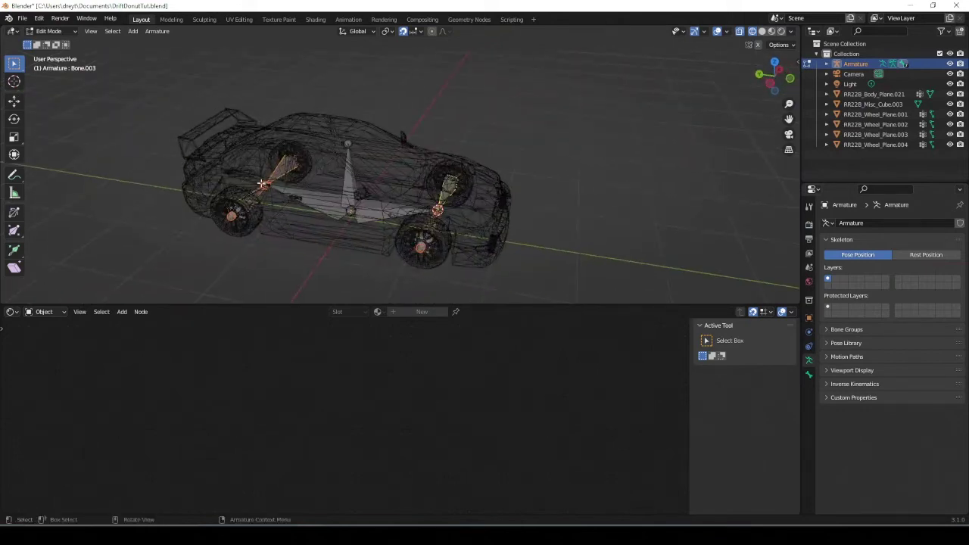
pyautogui.moveTo(222, 226); pyautogui.dragTo(253, 221, button='middle')
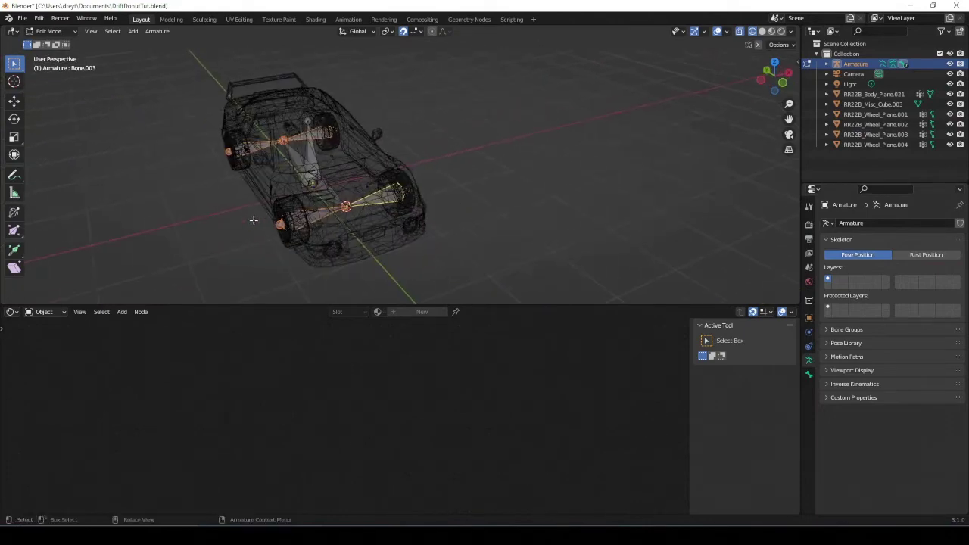
# Return to Object Mode and orbit around the car to inspect the finished bones
pyautogui.press('Tab')
pyautogui.moveTo(171, 229); pyautogui.dragTo(228, 223, button='middle')
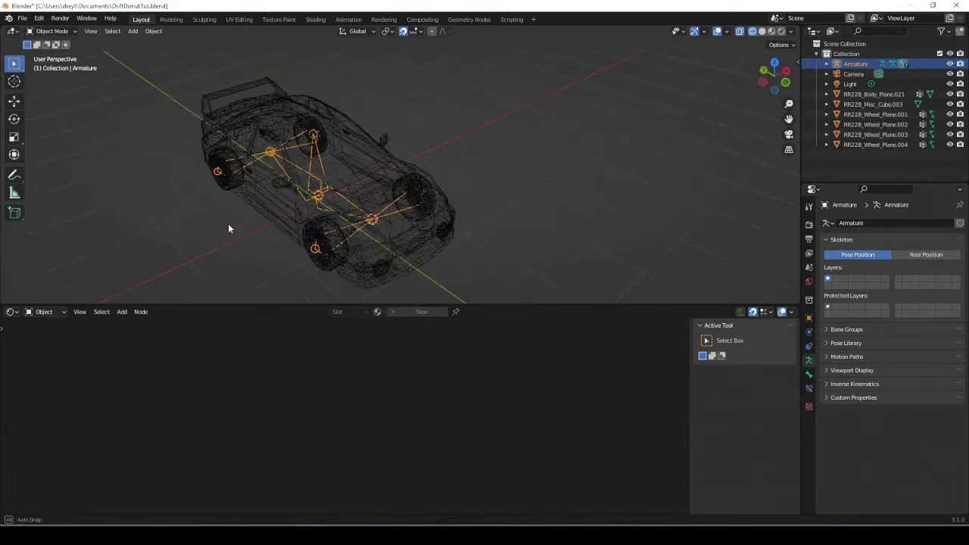
pyautogui.scroll(5, 248, 177)
pyautogui.moveTo(248, 178); pyautogui.dragTo(231, 192, button='middle')
pyautogui.scroll(-4, 327, 130)
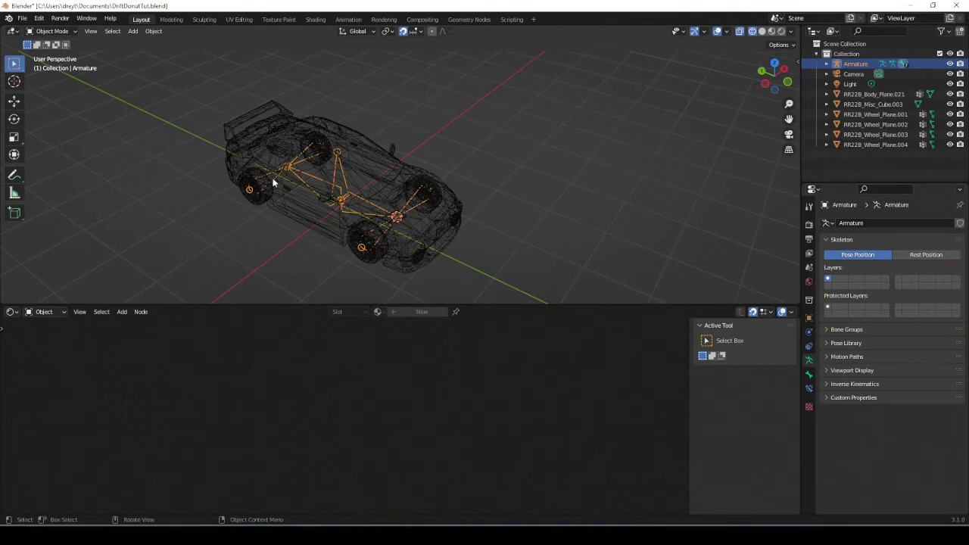
pyautogui.moveTo(282, 231); pyautogui.dragTo(329, 213, button='middle')
pyautogui.scroll(4, 329, 215)
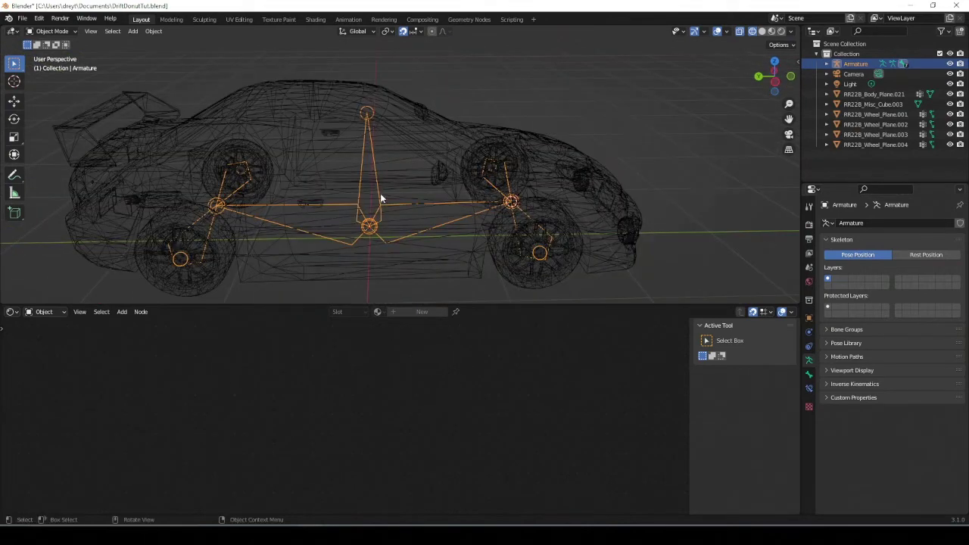
pyautogui.moveTo(380, 194); pyautogui.dragTo(335, 194, button='middle')
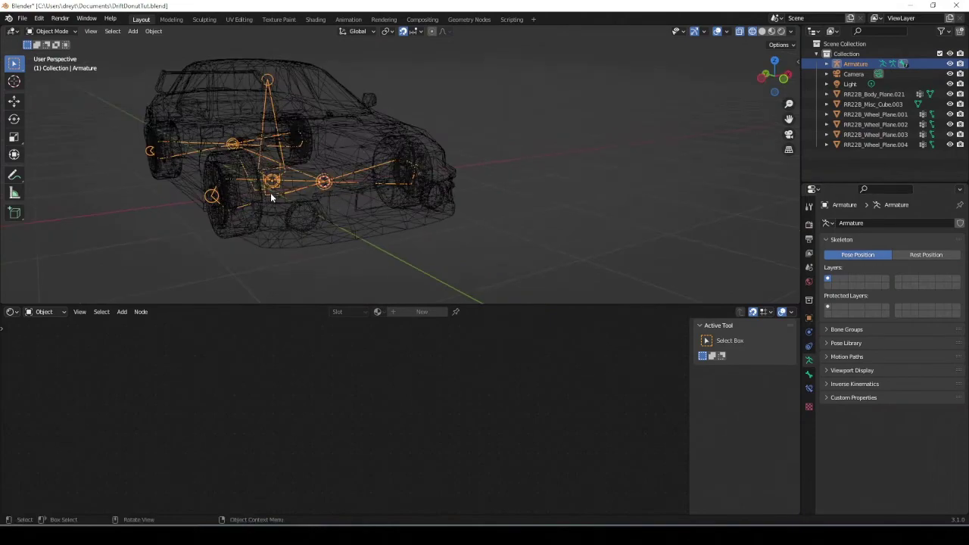
pyautogui.moveTo(270, 192); pyautogui.dragTo(307, 217, button='middle')
pyautogui.scroll(3, 360, 195)
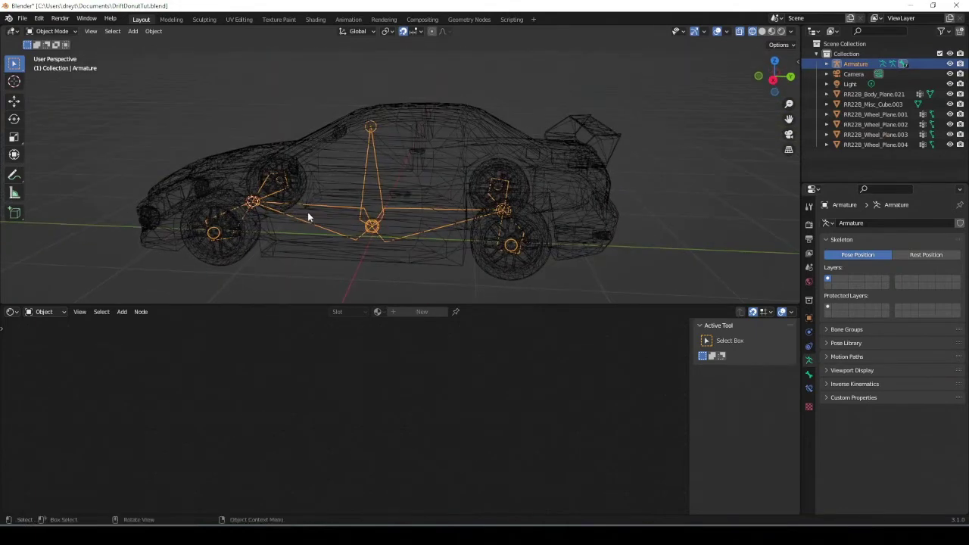
# Rename the central bone to b_root and Bone.002 to b_chassisR
pyautogui.press('Tab')
pyautogui.click(372, 183)
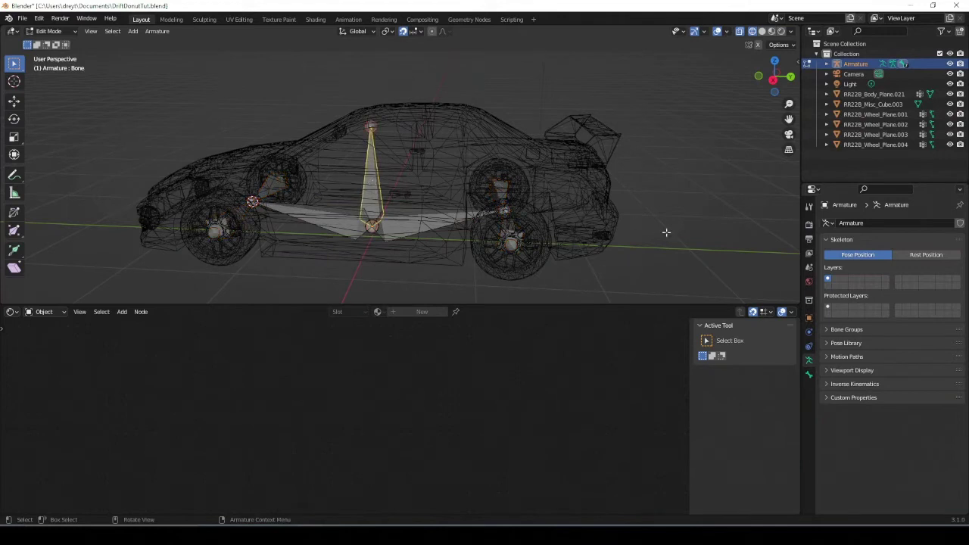
pyautogui.click(809, 374)
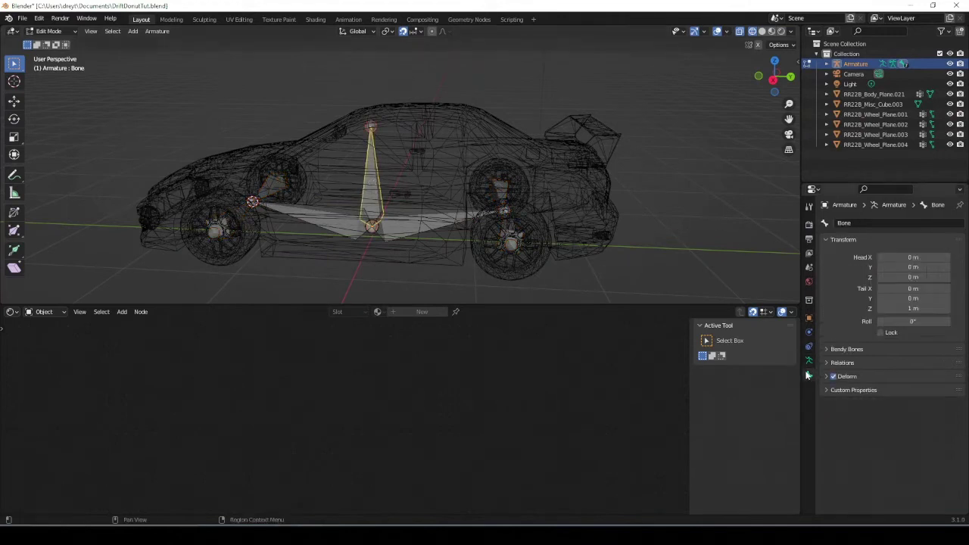
pyautogui.doubleClick(867, 223)
pyautogui.write('b_root')
pyautogui.press('Return')
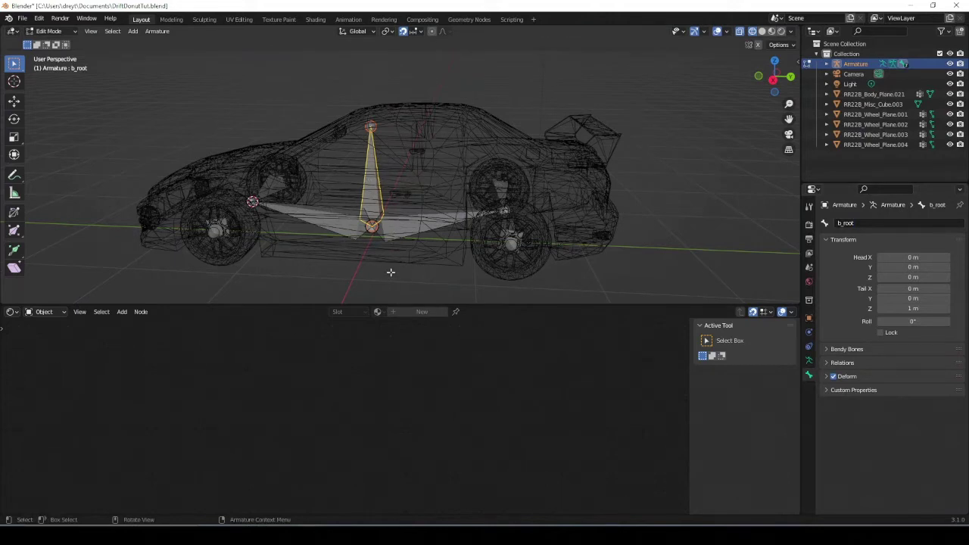
pyautogui.press('e')
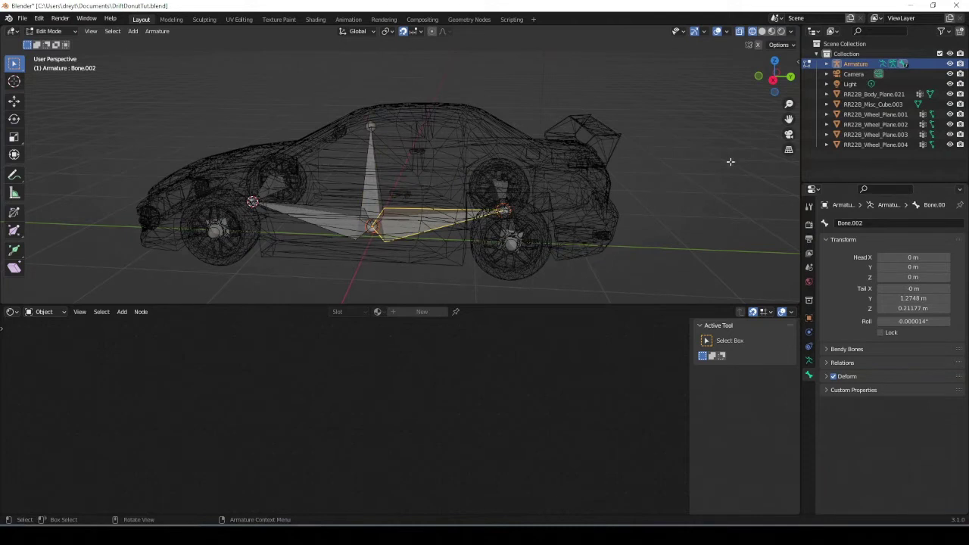
pyautogui.doubleClick(850, 223)
pyautogui.write('b')
pyautogui.write('_chi')
pyautogui.write('ssi')
pyautogui.press('BackSpace')
pyautogui.write('isR')
pyautogui.press('Return')
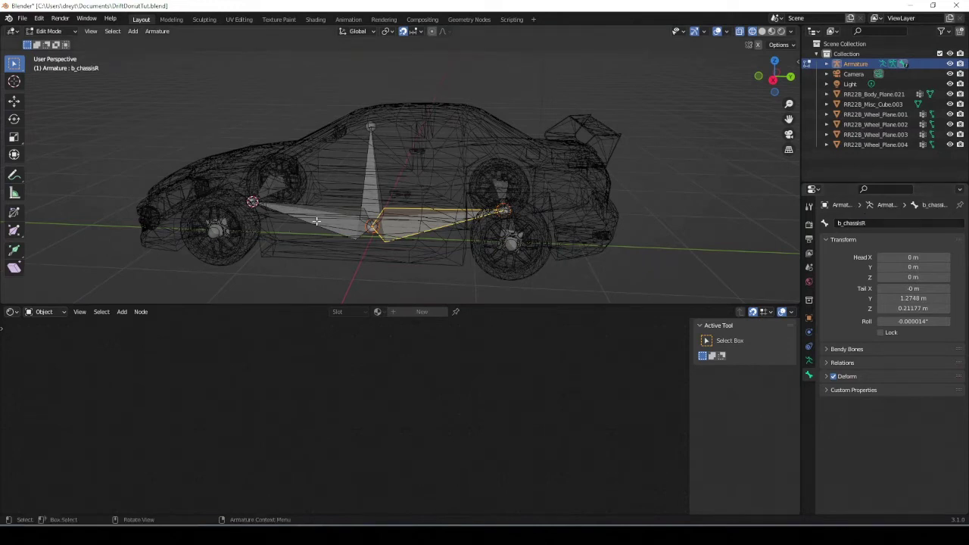
# Rename the front bones b_chassisF, b_FL and b_FR
pyautogui.click(316, 221)
pyautogui.doubleClick(850, 223)
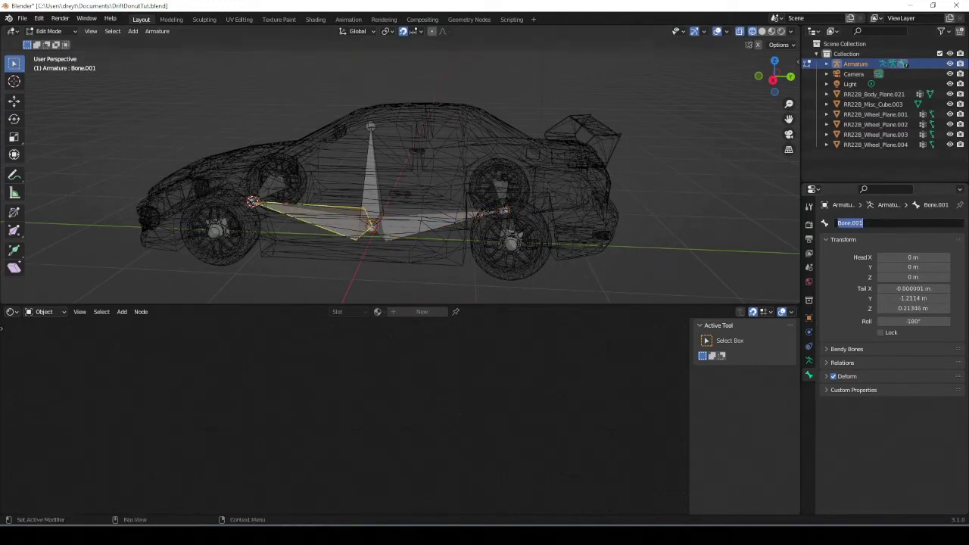
pyautogui.write('b_chassisF')
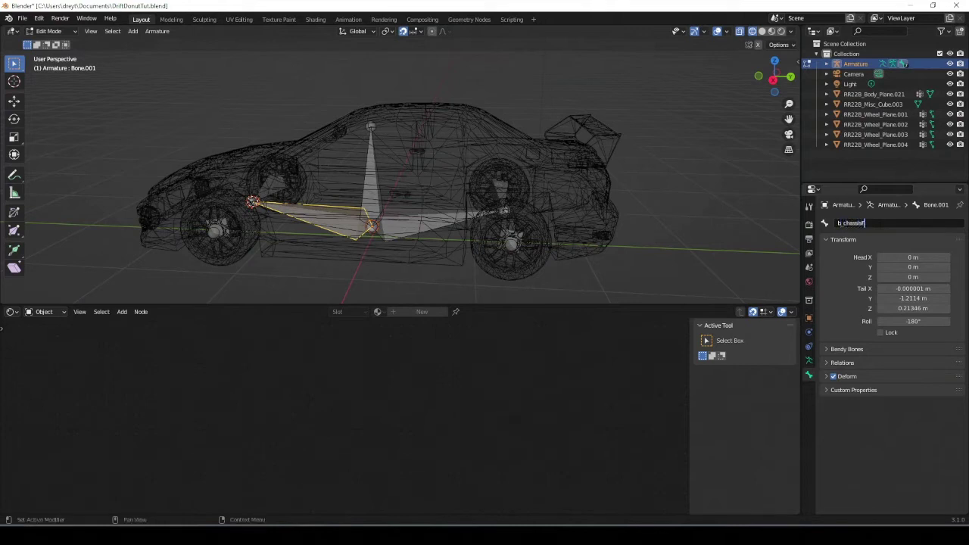
pyautogui.press('Return')
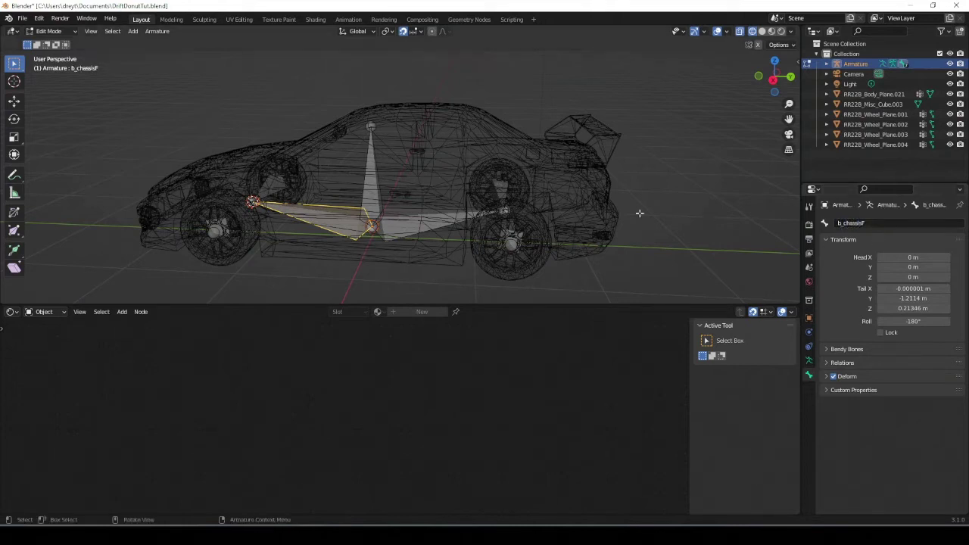
pyautogui.moveTo(287, 195); pyautogui.dragTo(272, 162, button='middle')
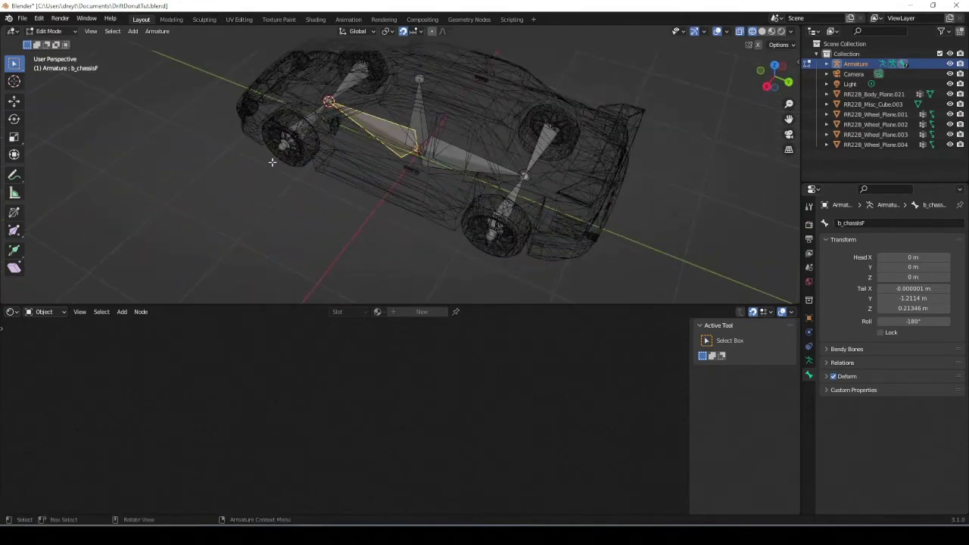
pyautogui.click(305, 130)
pyautogui.doubleClick(852, 223)
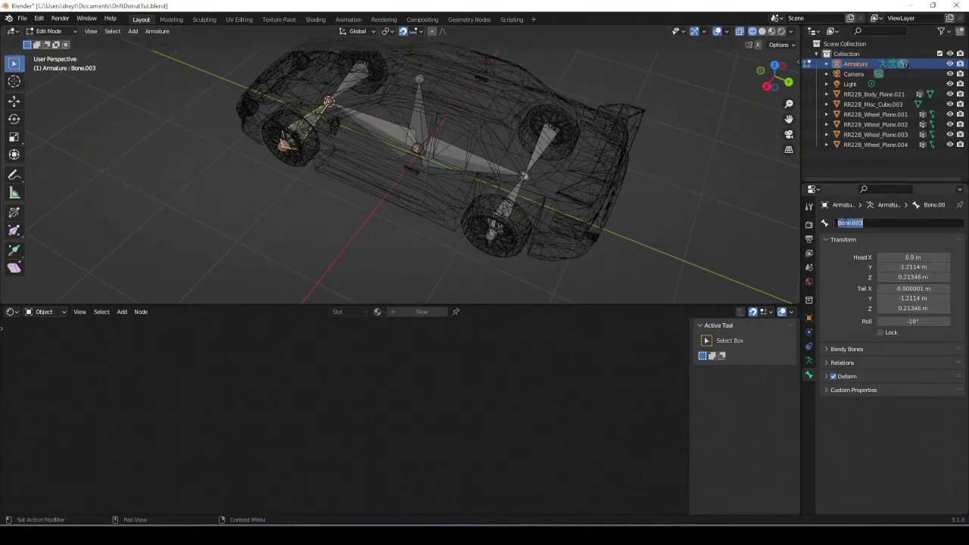
pyautogui.write('b_FL')
pyautogui.press('Return')
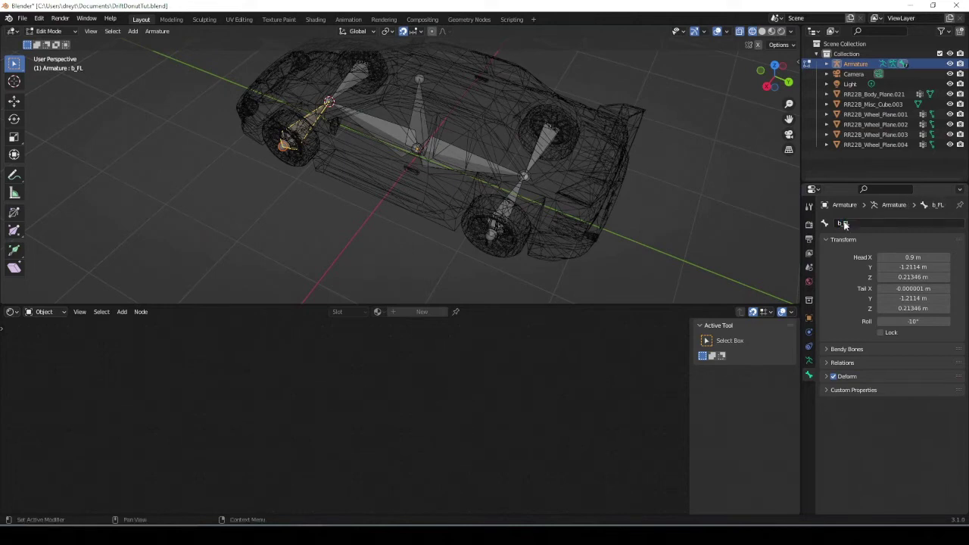
pyautogui.click(351, 78)
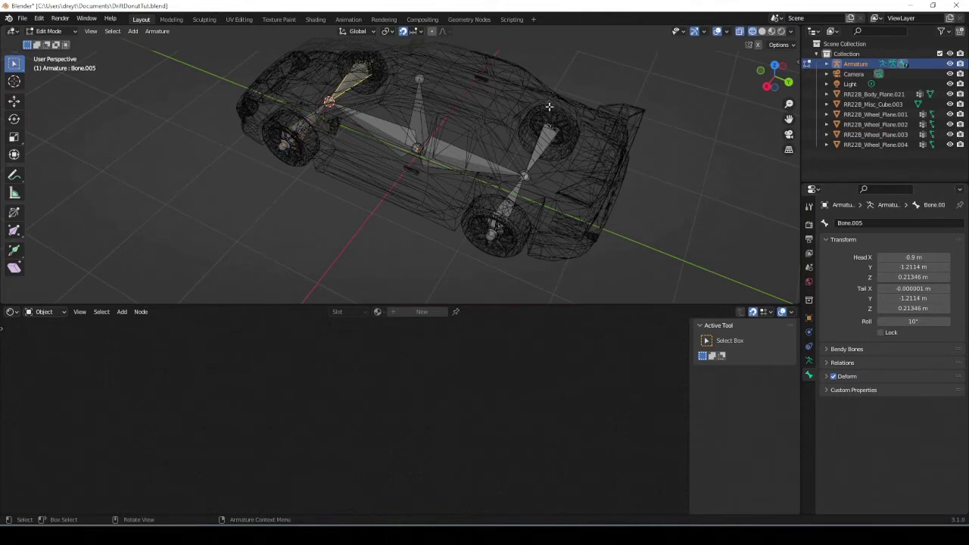
pyautogui.doubleClick(847, 223)
pyautogui.write('b FR')
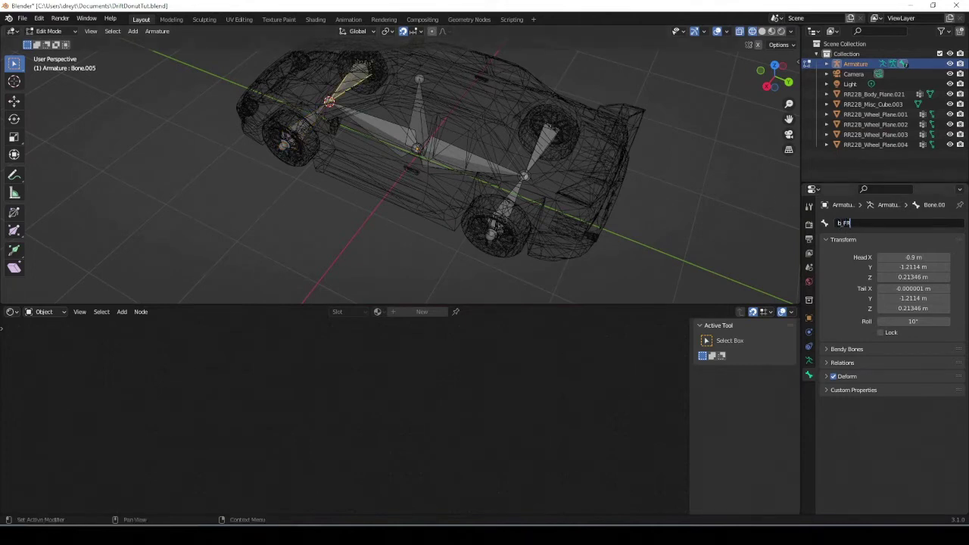
pyautogui.write('_FR')
pyautogui.press('Return')
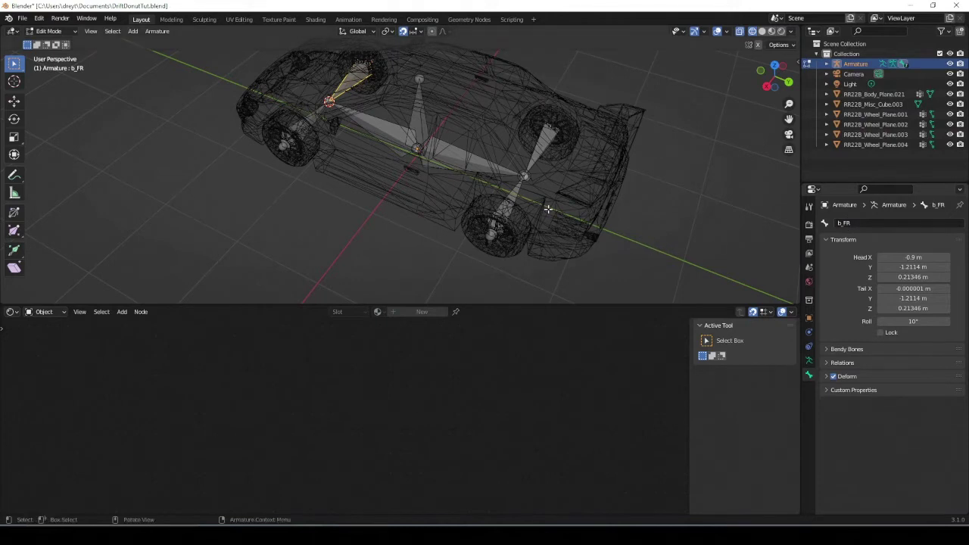
# Rename the rear wheel bones b_RL and b_RR
pyautogui.click(517, 204)
pyautogui.doubleClick(849, 222)
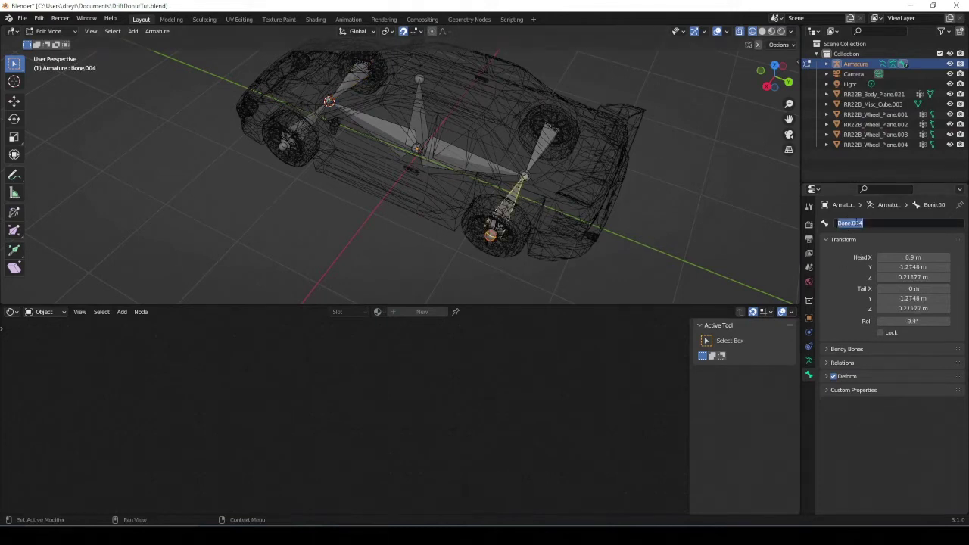
pyautogui.write('b_R')
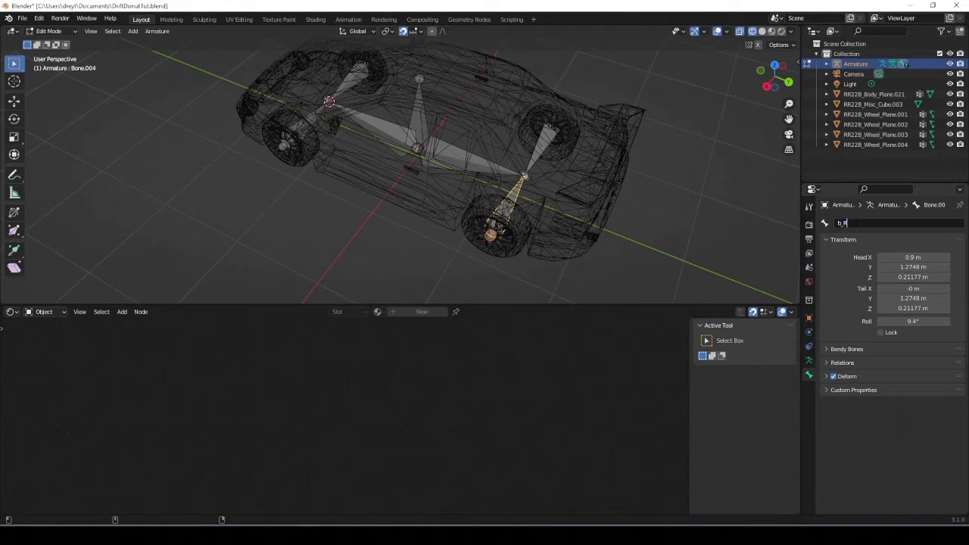
pyautogui.write('R')
pyautogui.press('Return')
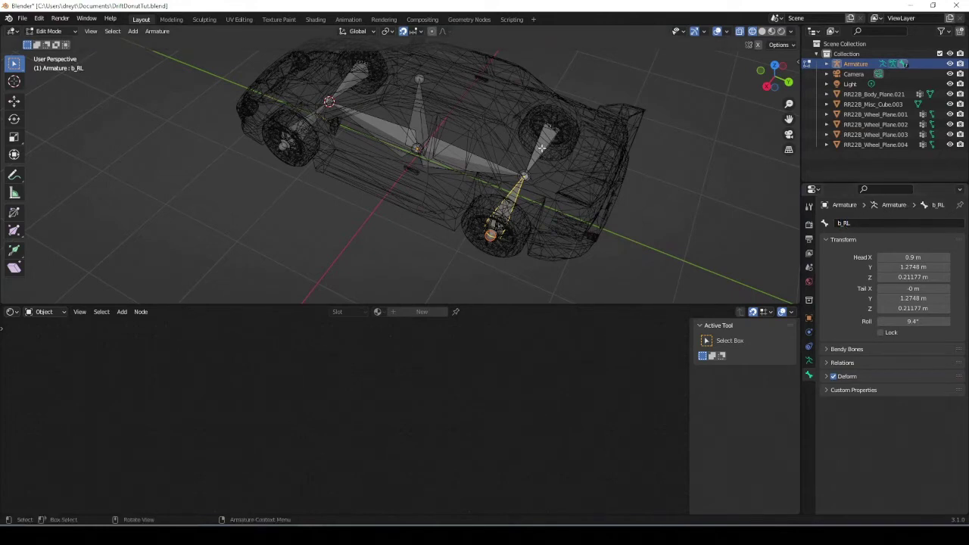
pyautogui.click(542, 149)
pyautogui.click(848, 224)
pyautogui.write('b')
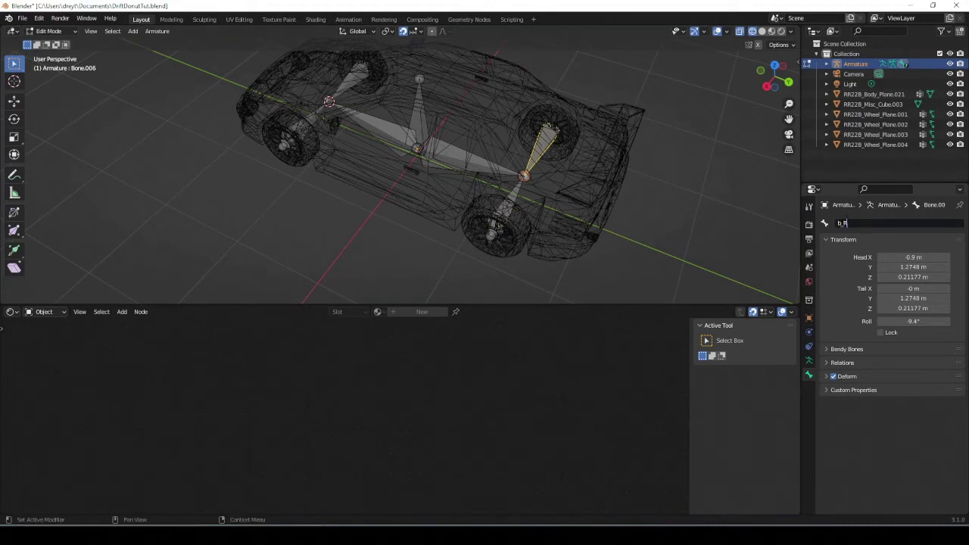
pyautogui.write('R')
pyautogui.press('Return')
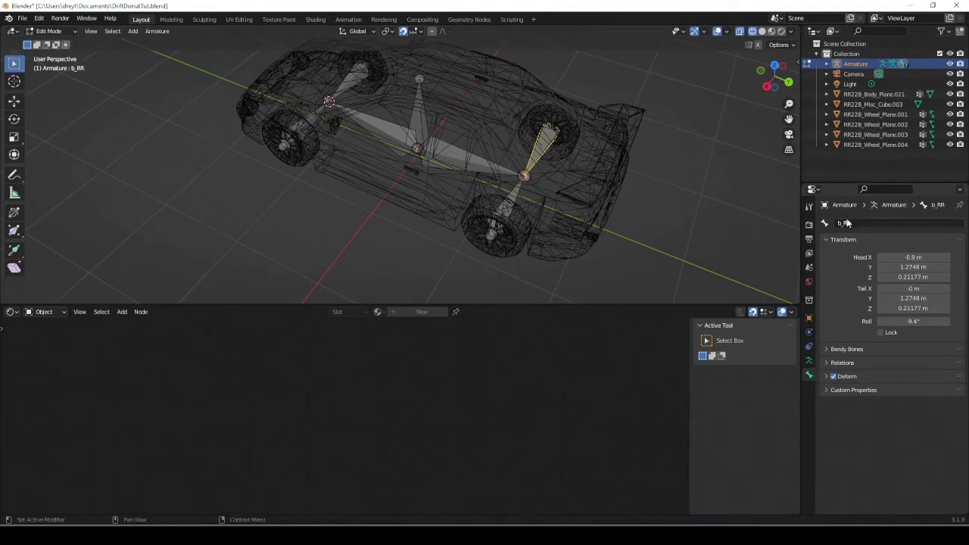
pyautogui.moveTo(316, 134); pyautogui.dragTo(339, 131, button='middle')
# Parent both chassis bones, b_chassisF and b_chassisR, to b_root
pyautogui.click(386, 180)
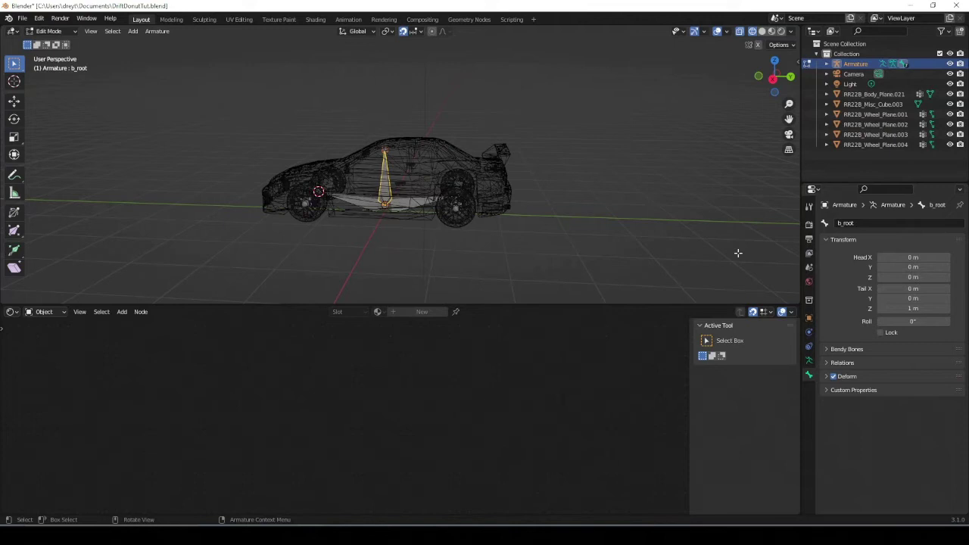
pyautogui.click(374, 204)
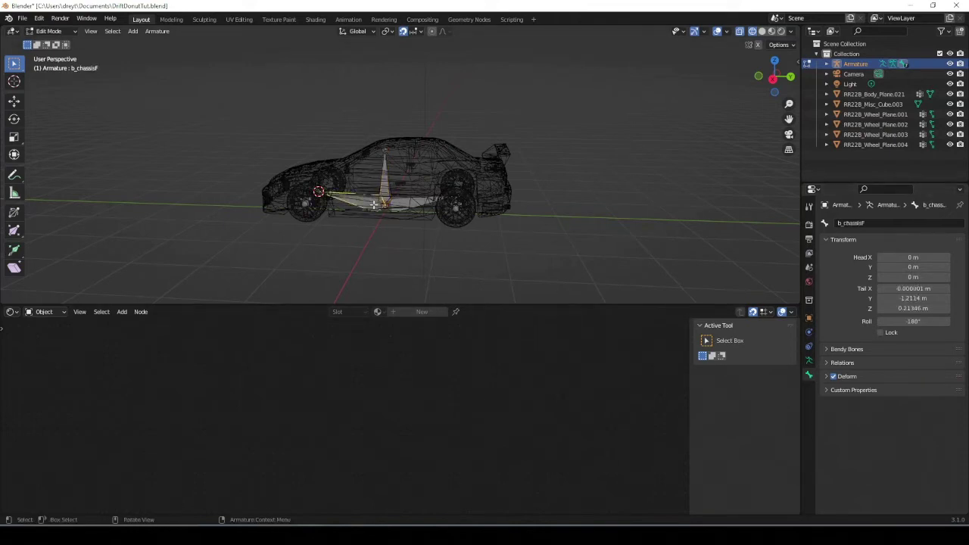
pyautogui.click(828, 364)
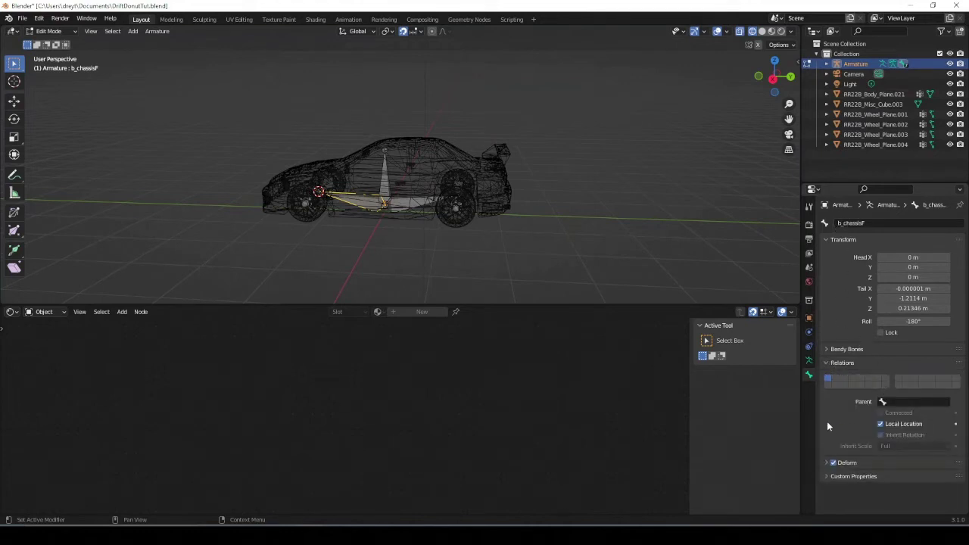
pyautogui.click(913, 402)
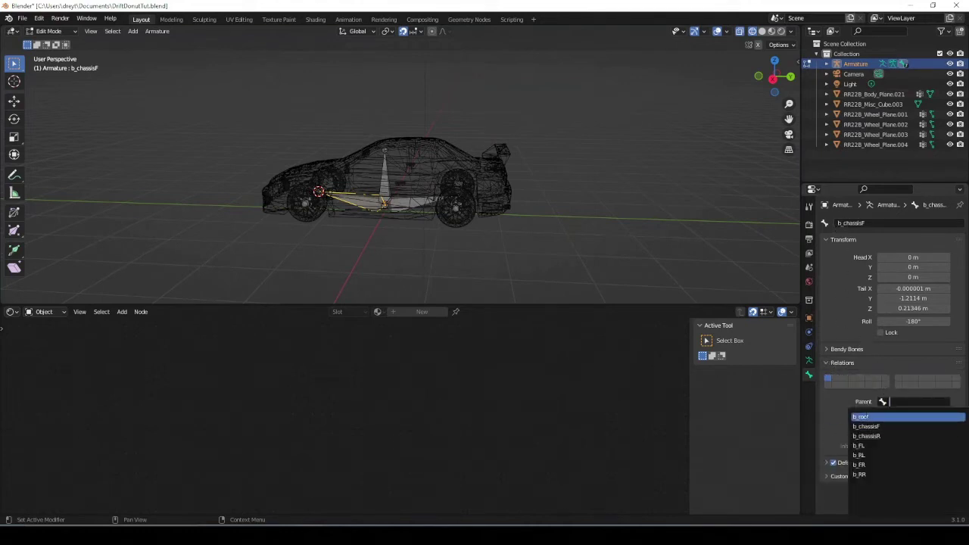
pyautogui.click(863, 417)
pyautogui.click(415, 203)
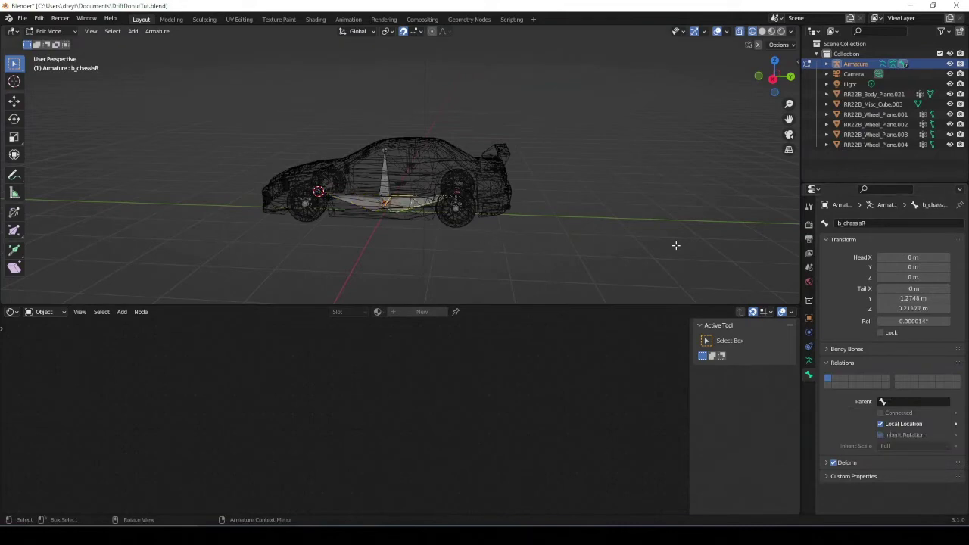
pyautogui.click(894, 402)
pyautogui.click(882, 417)
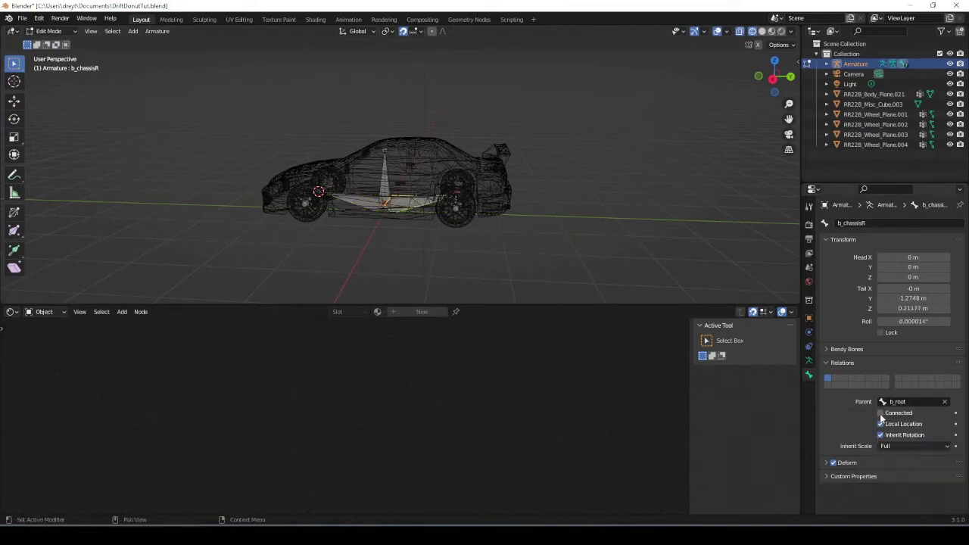
# Parent the rear wheel bones b_RL and b_RR to b_chassisR
pyautogui.moveTo(498, 217); pyautogui.dragTo(420, 180, button='middle')
pyautogui.scroll(5, 430, 188)
pyautogui.click(377, 161)
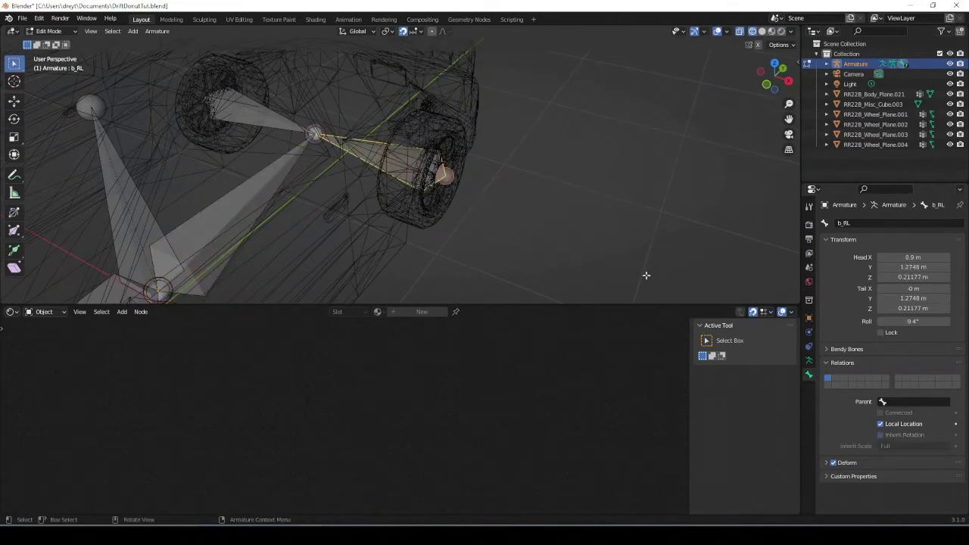
pyautogui.click(898, 402)
pyautogui.click(882, 436)
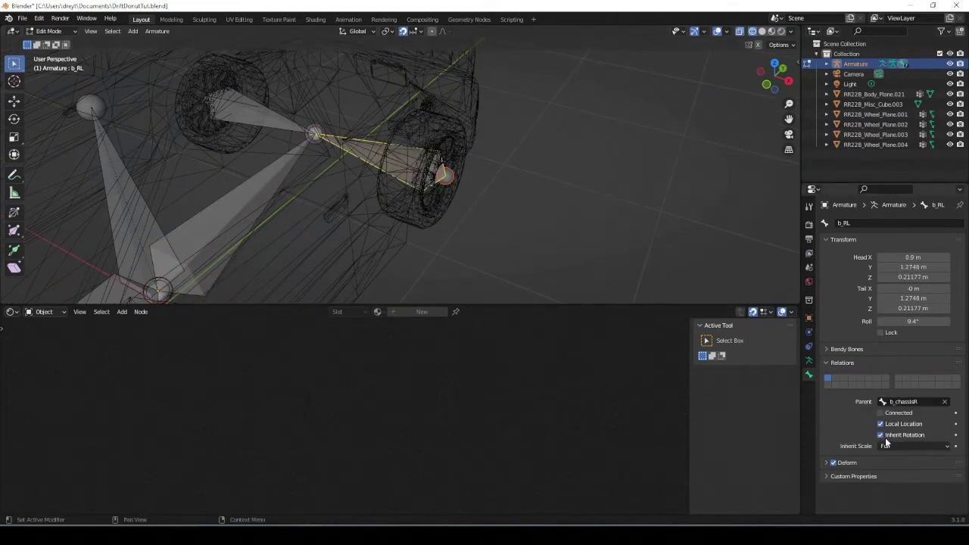
pyautogui.click(277, 113)
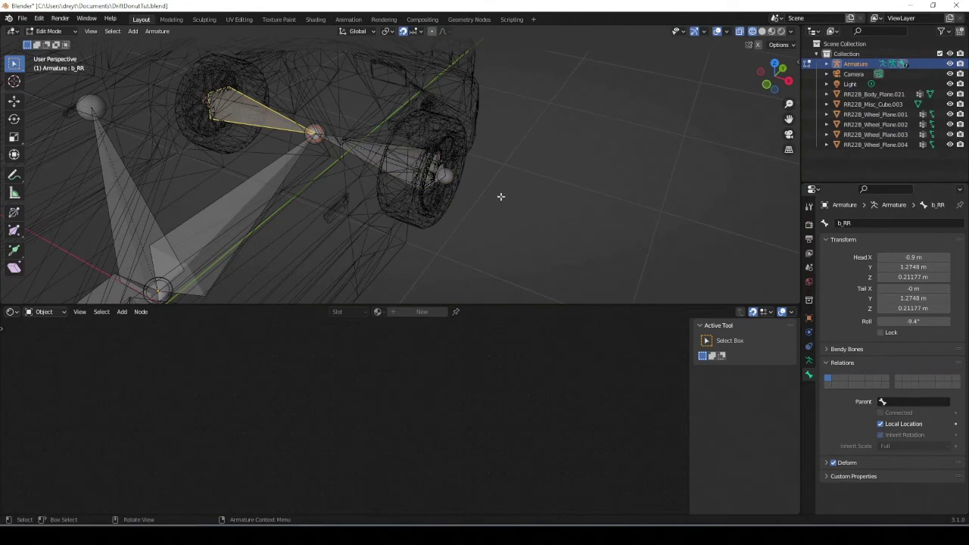
pyautogui.click(920, 402)
pyautogui.click(877, 437)
# Parent the front wheel bones b_FL and b_FR to b_chassisF
pyautogui.scroll(-6, 447, 167)
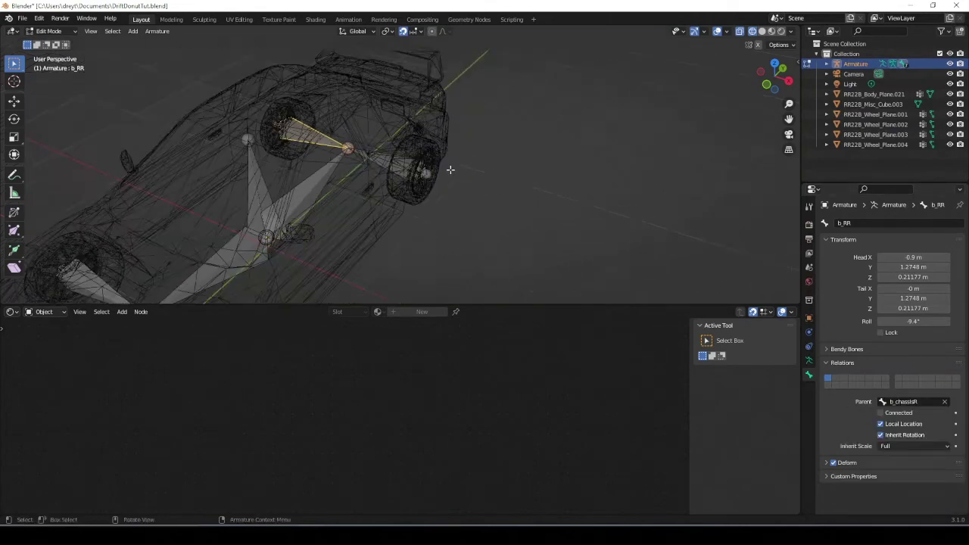
pyautogui.moveTo(352, 204); pyautogui.dragTo(387, 153, button='middle')
pyautogui.scroll(5, 386, 153)
pyautogui.click(394, 149)
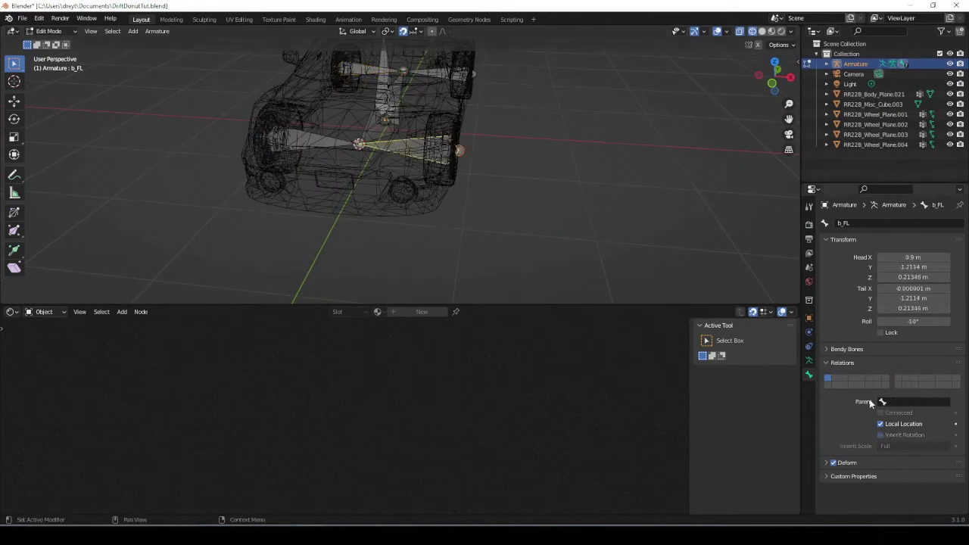
pyautogui.click(902, 402)
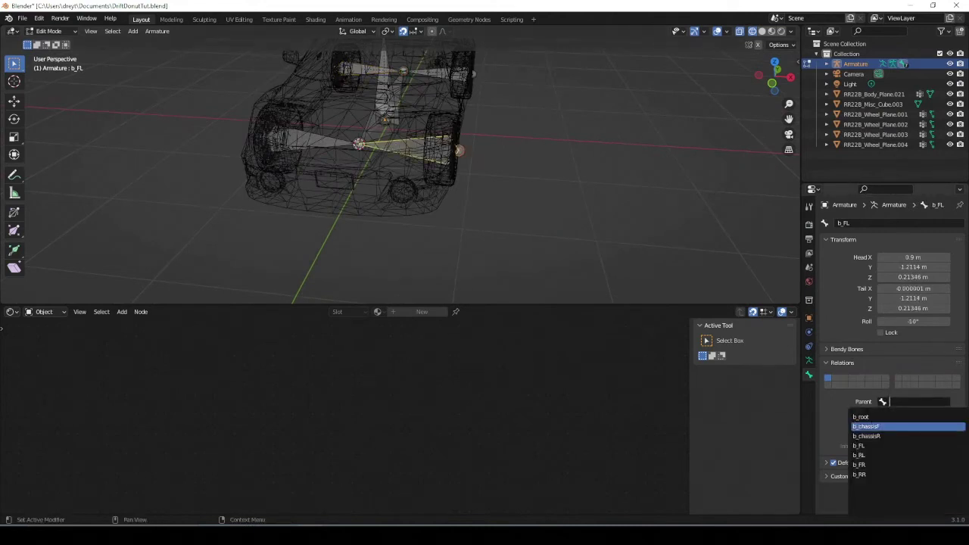
pyautogui.click(867, 427)
pyautogui.click(332, 146)
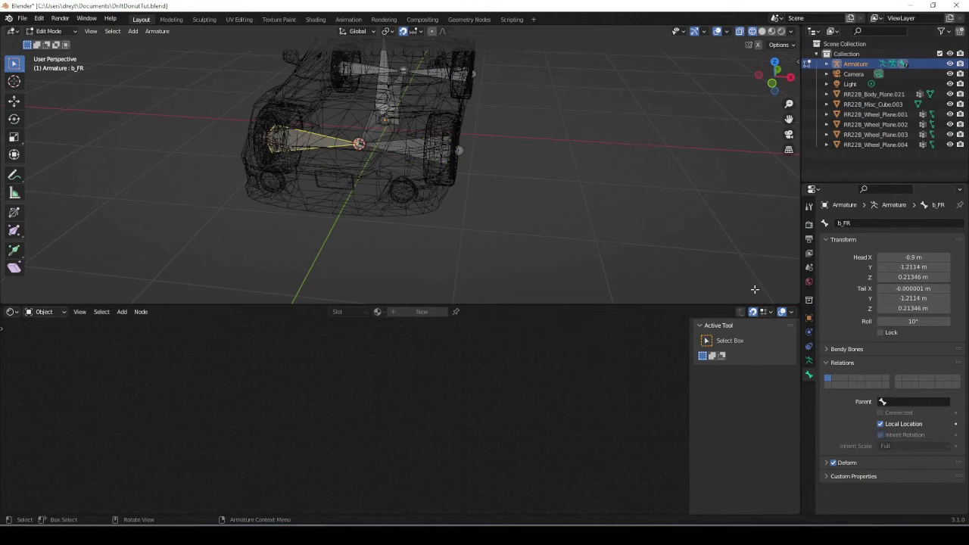
pyautogui.click(908, 402)
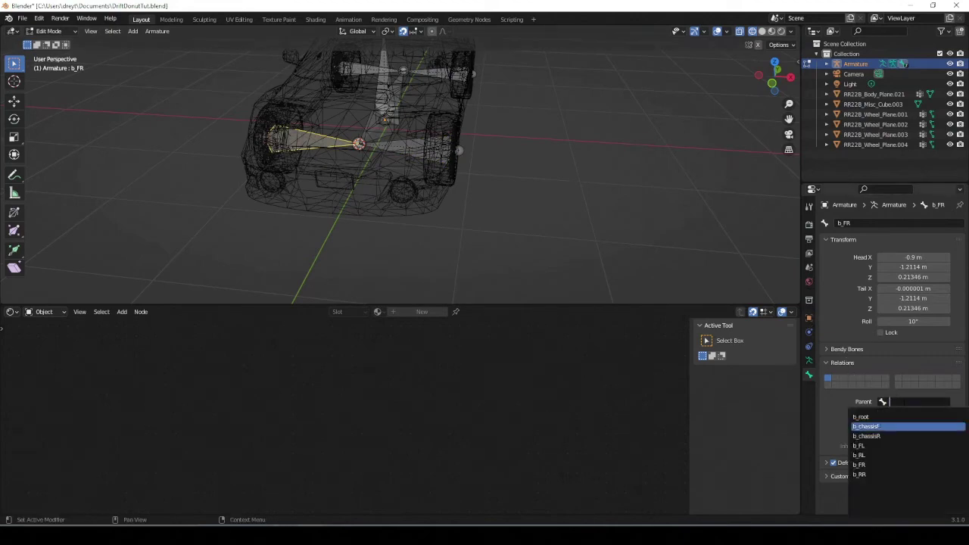
pyautogui.click(871, 426)
pyautogui.moveTo(456, 201); pyautogui.dragTo(377, 164, button='middle')
# In Pose Mode, test-grab b_root to move the whole rig, cancel it, and return to Object Mode
pyautogui.hotkey('ctrl', 'Tab')
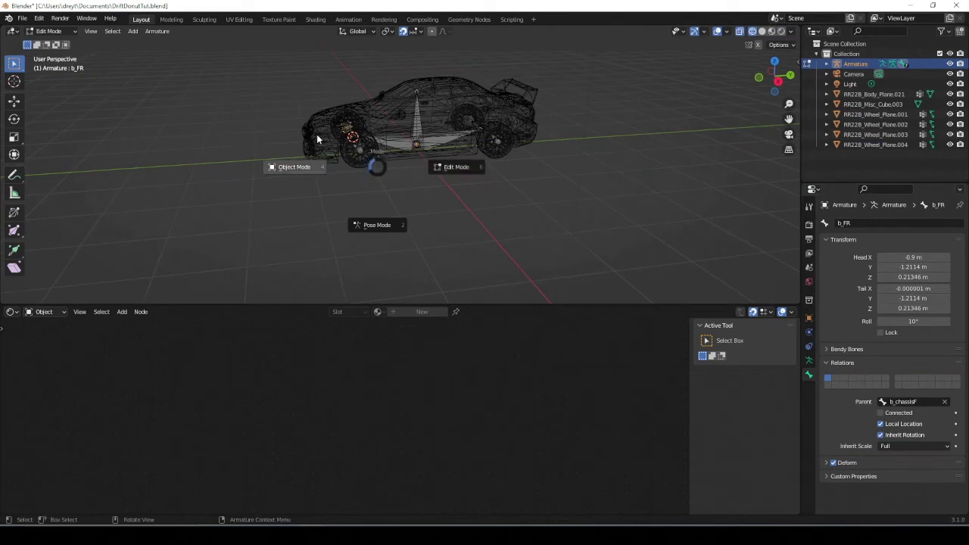
pyautogui.click(371, 225)
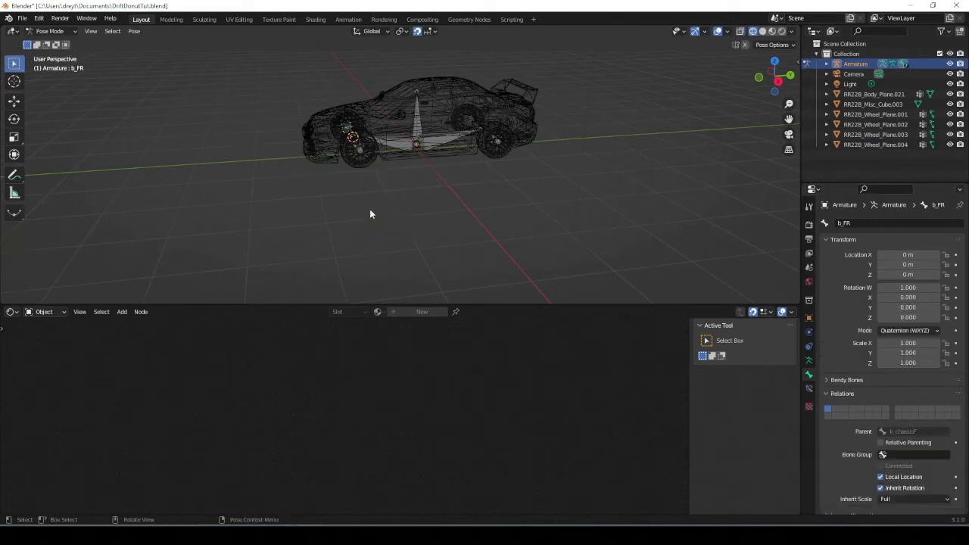
pyautogui.click(412, 126)
pyautogui.press('g')
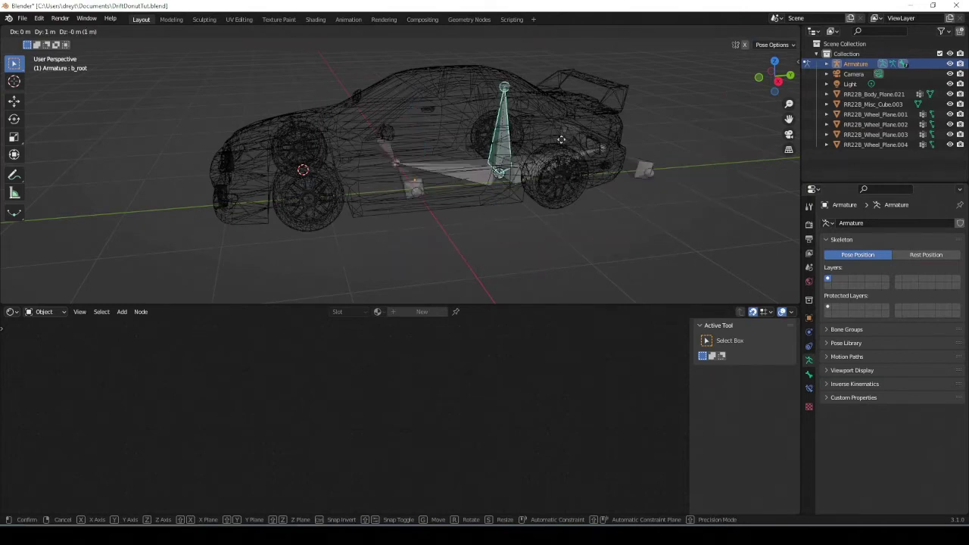
pyautogui.rightClick(387, 142)
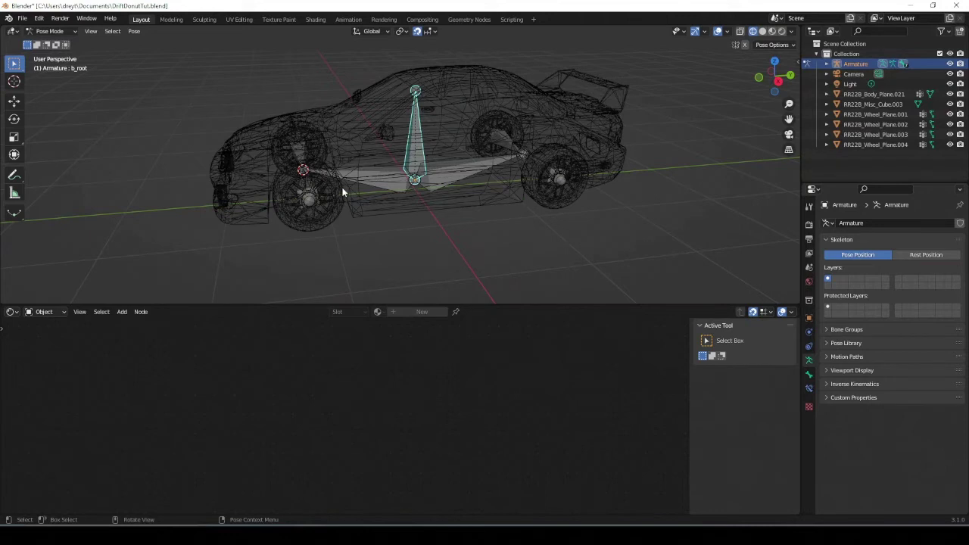
pyautogui.hotkey('ctrl', 'Tab')
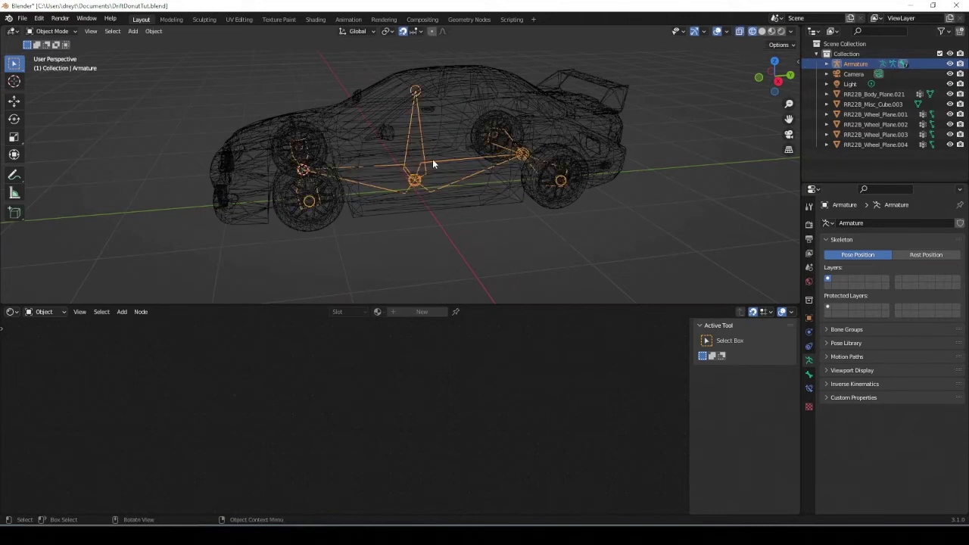
# Hide the armature and inspect the car body, wheels and rear calipers and their properties
pyautogui.press('h')
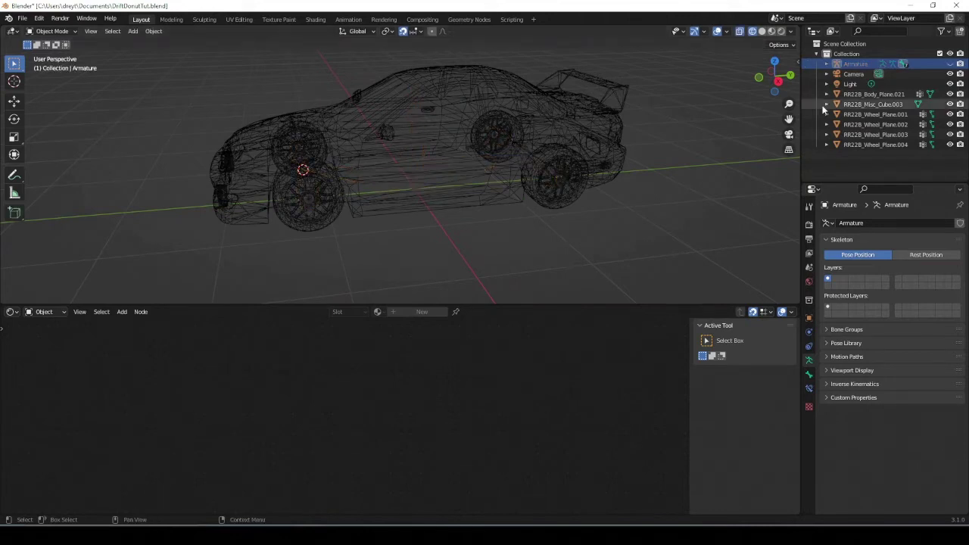
pyautogui.click(615, 111)
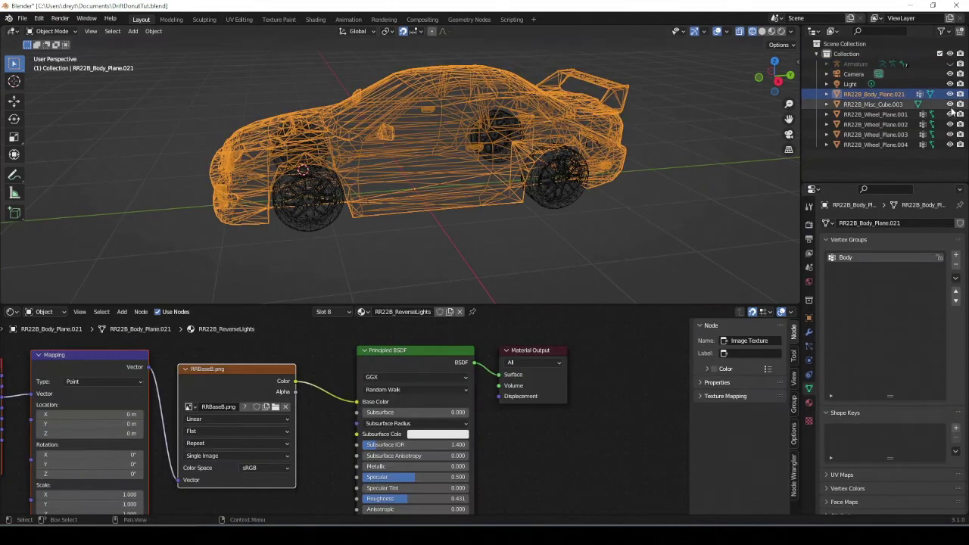
pyautogui.click(869, 223)
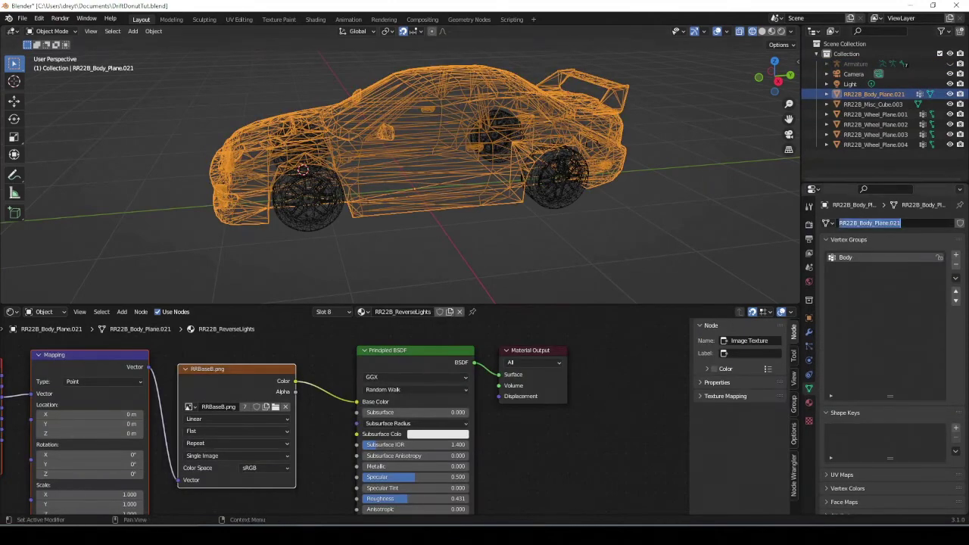
pyautogui.click(809, 318)
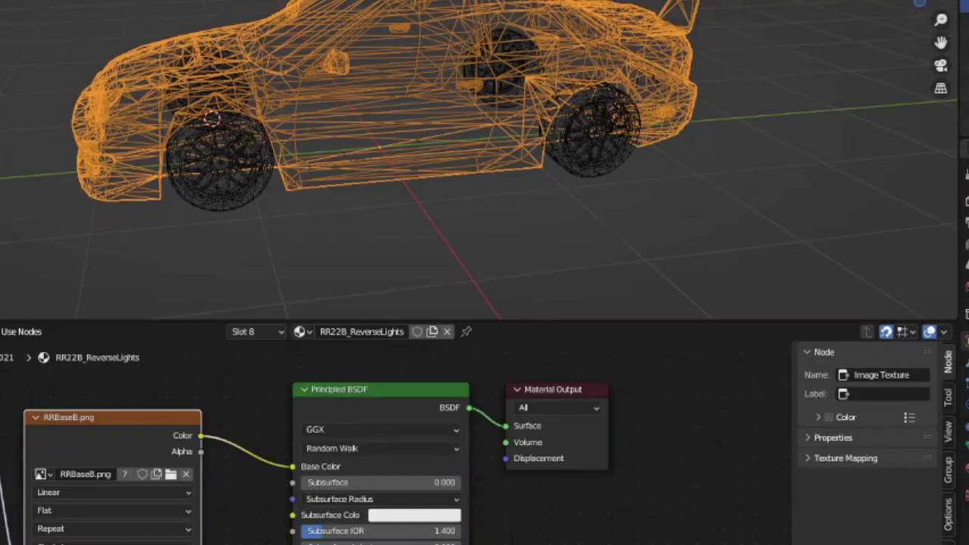
pyautogui.click(598, 162)
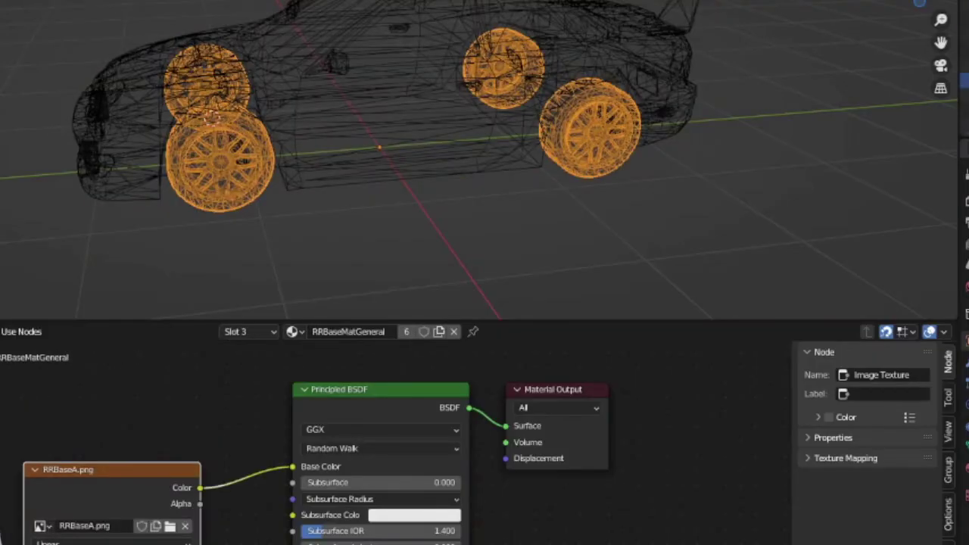
pyautogui.click(606, 121)
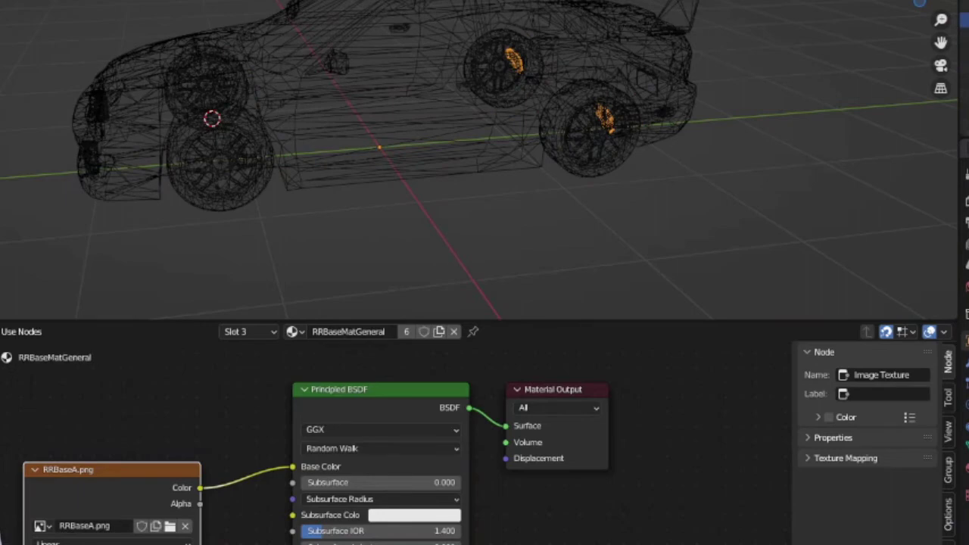
# Check the body, front brake calipers and Wheels objects along with their vertex groups
pyautogui.click(199, 172)
pyautogui.click(188, 159)
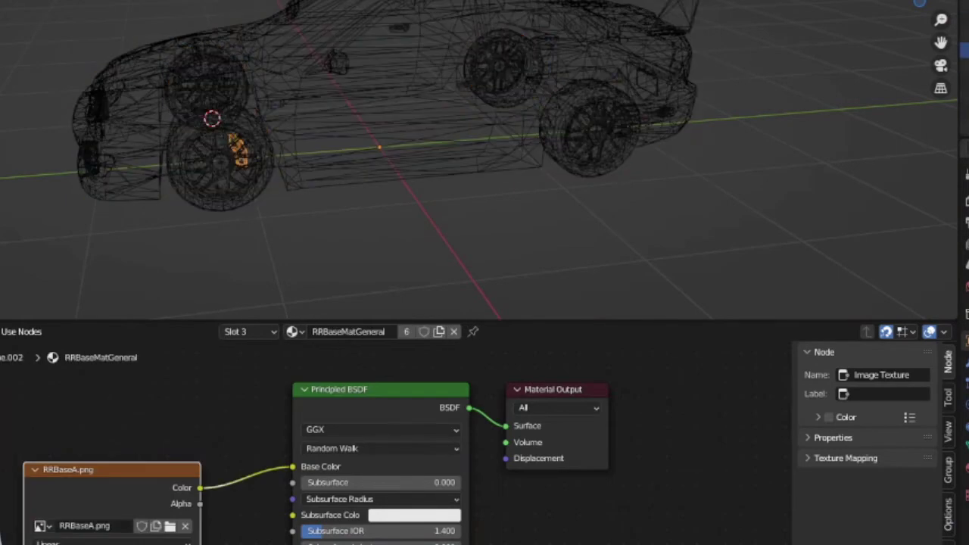
pyautogui.click(220, 83)
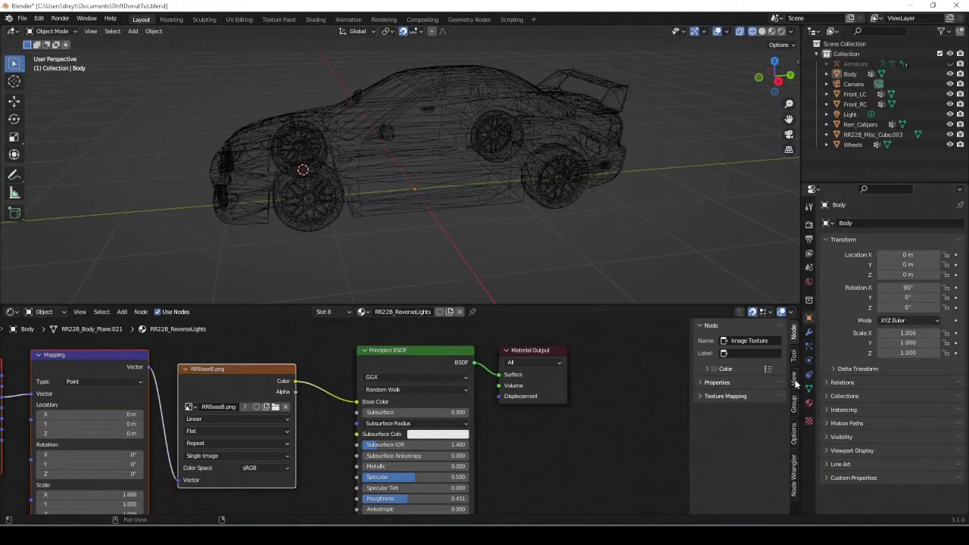
pyautogui.click(809, 387)
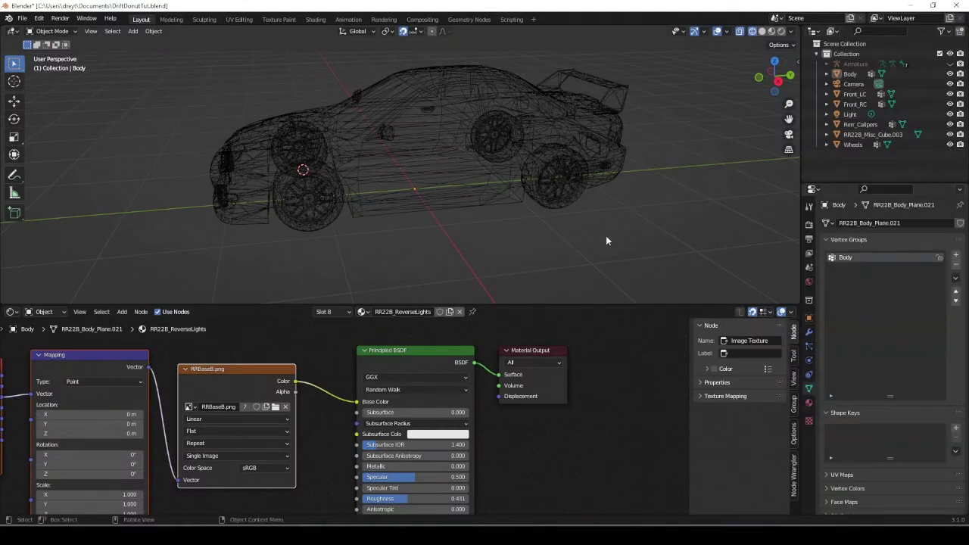
pyautogui.click(569, 163)
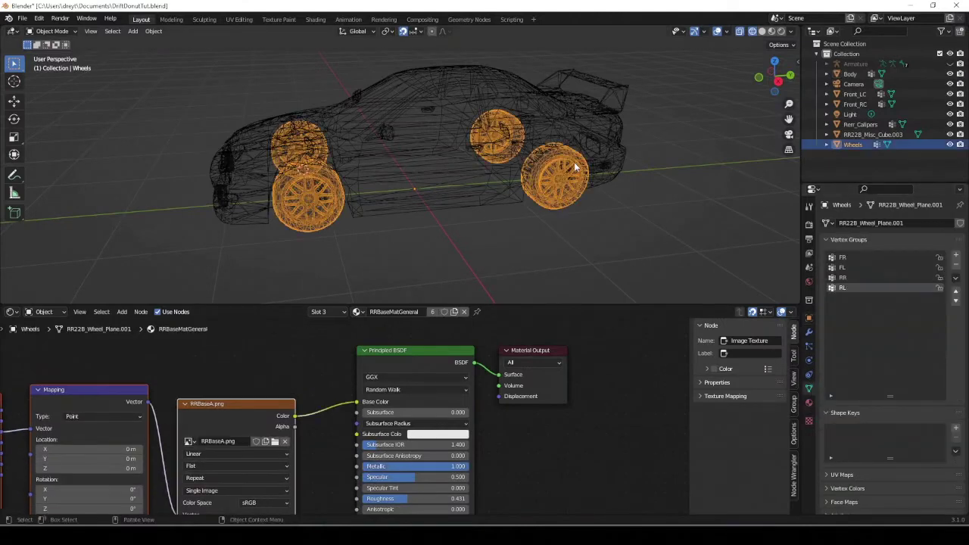
pyautogui.click(461, 190)
pyautogui.click(496, 133)
pyautogui.scroll(-4, 302, 114)
# Join all car parts into Wheels with groups FR, FL, RR, RL, Body, FLC, RearCalipers, FRC; unhide the armature
pyautogui.moveTo(262, 93); pyautogui.dragTo(456, 199)
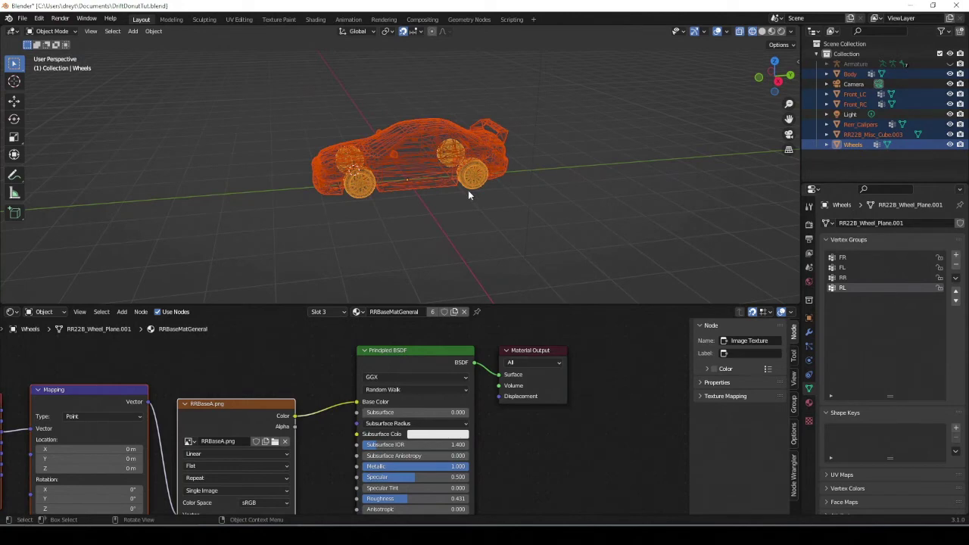
pyautogui.hotkey('ctrl', 'j')
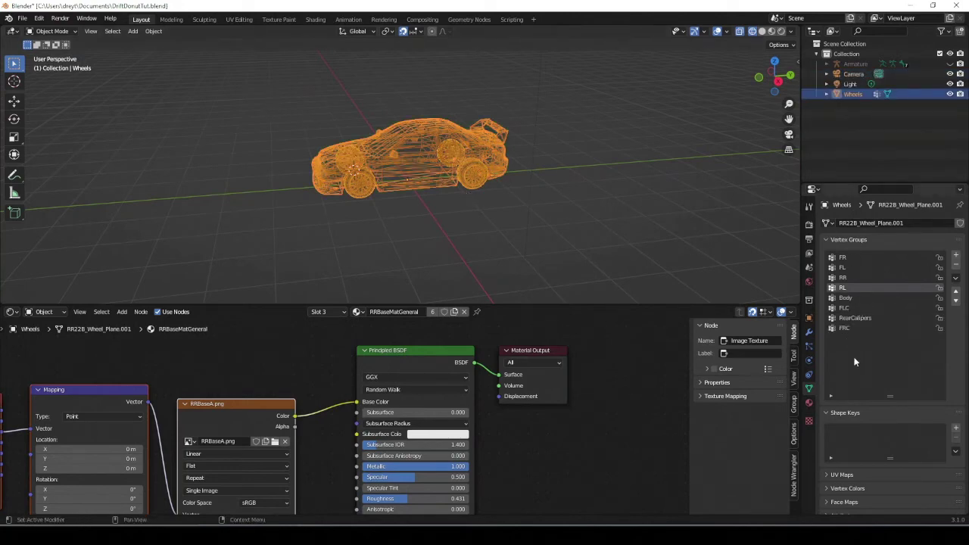
pyautogui.moveTo(890, 393); pyautogui.dragTo(892, 447)
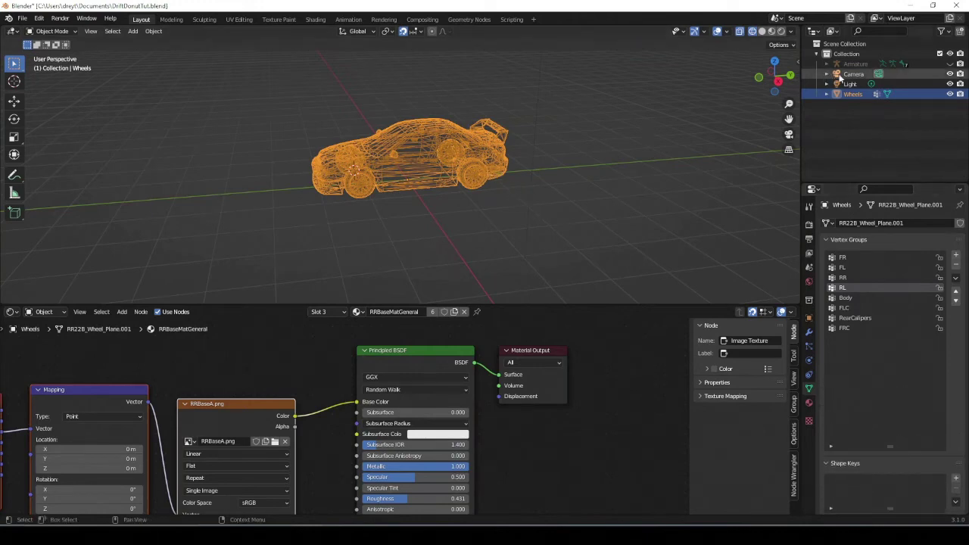
pyautogui.click(951, 64)
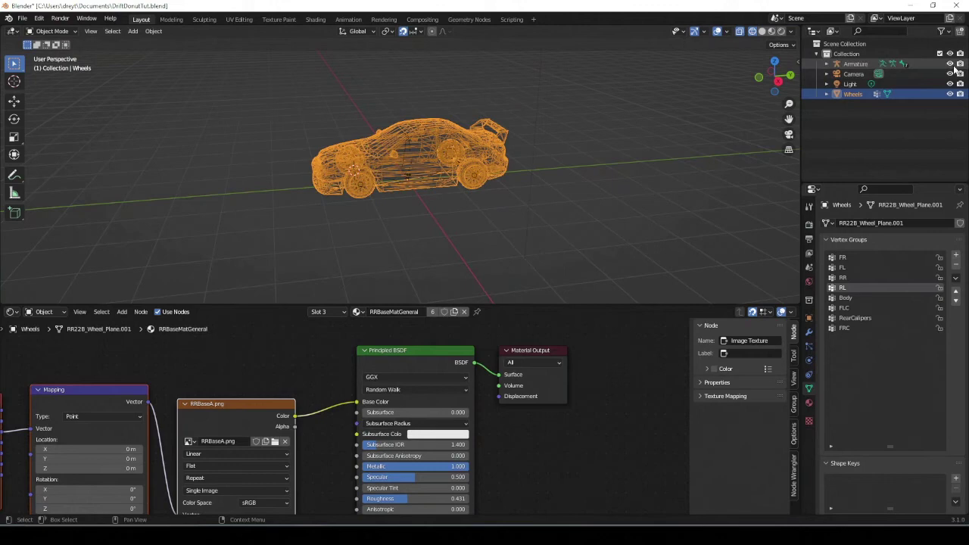
# Select the armature and rename its data block to 'Subaru_Armature'
pyautogui.click(857, 65)
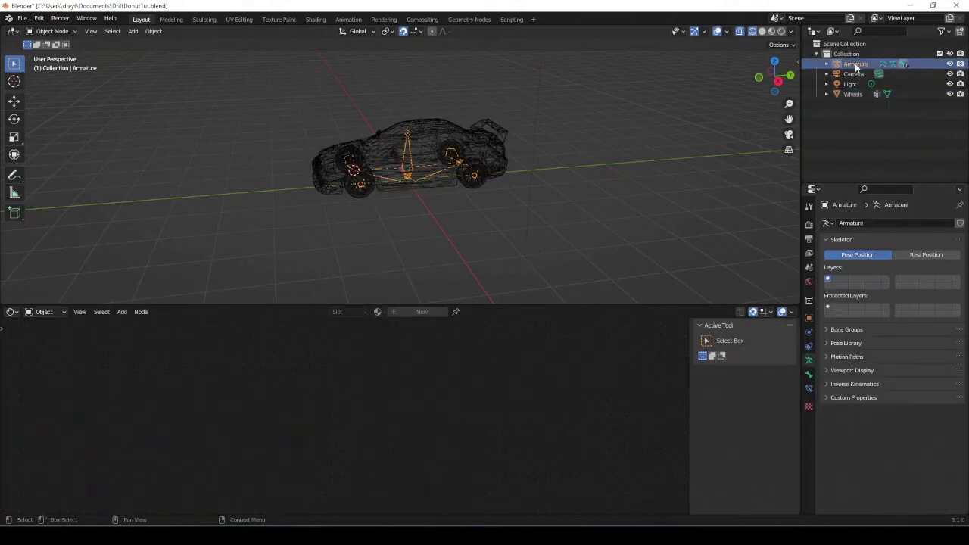
pyautogui.doubleClick(871, 223)
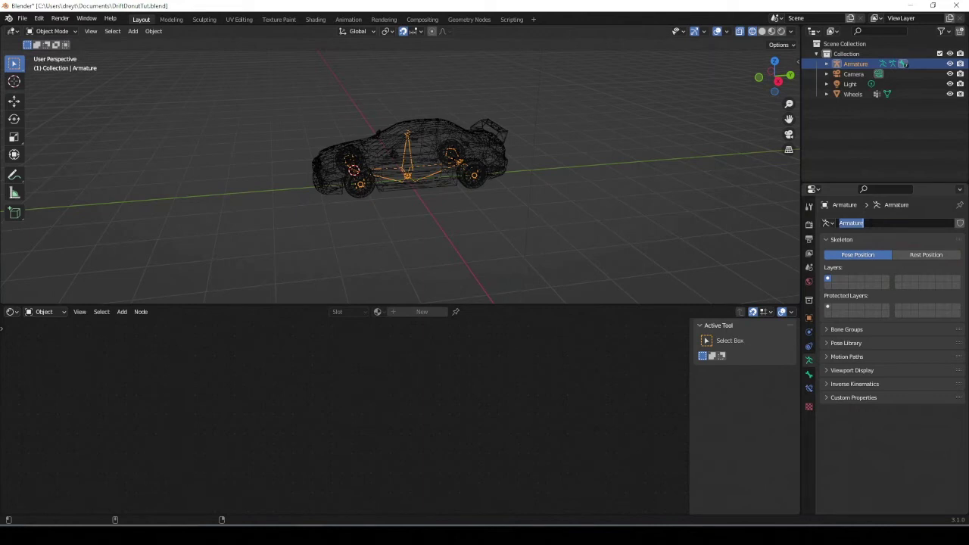
pyautogui.write('Subaru_Arma')
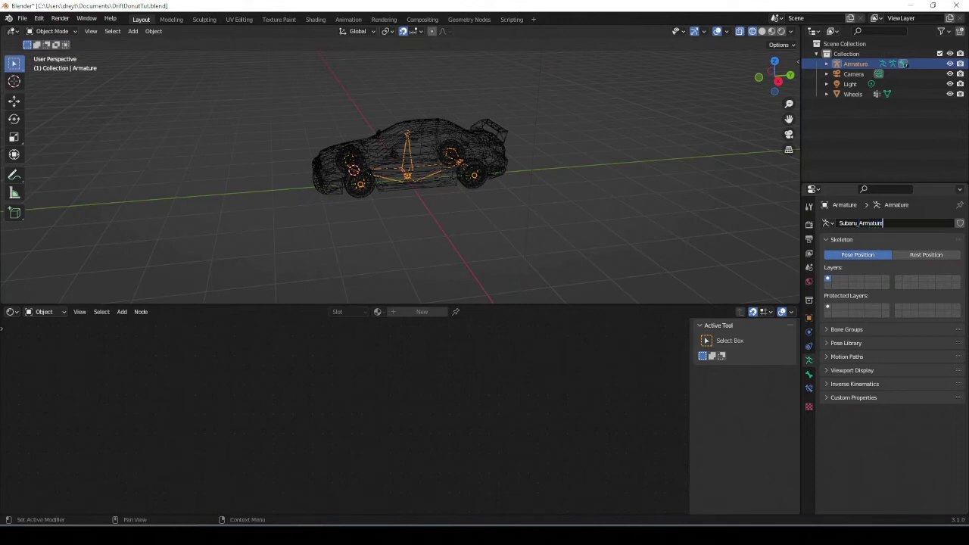
pyautogui.press('Return')
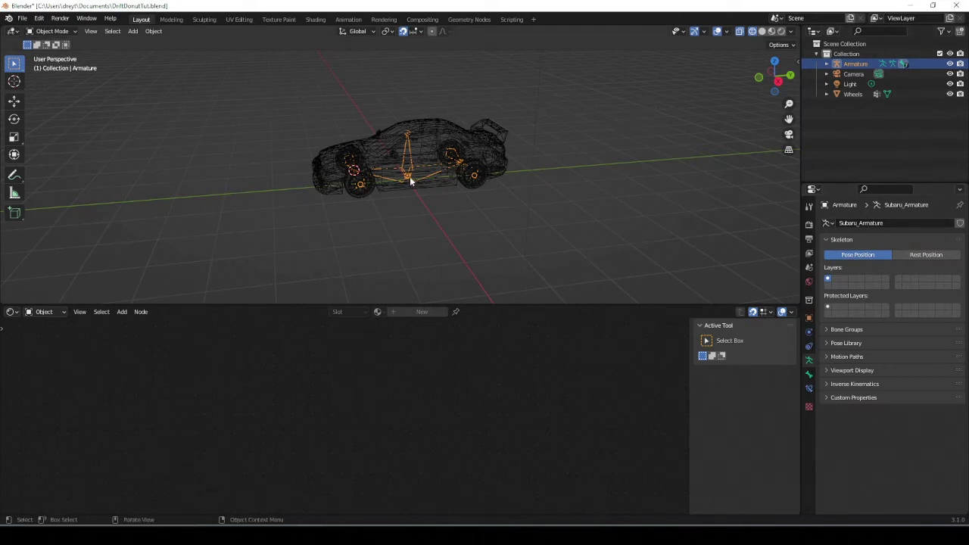
# Rename the joined car object's mesh data to 'Subaru'
pyautogui.click(437, 142)
pyautogui.doubleClick(848, 222)
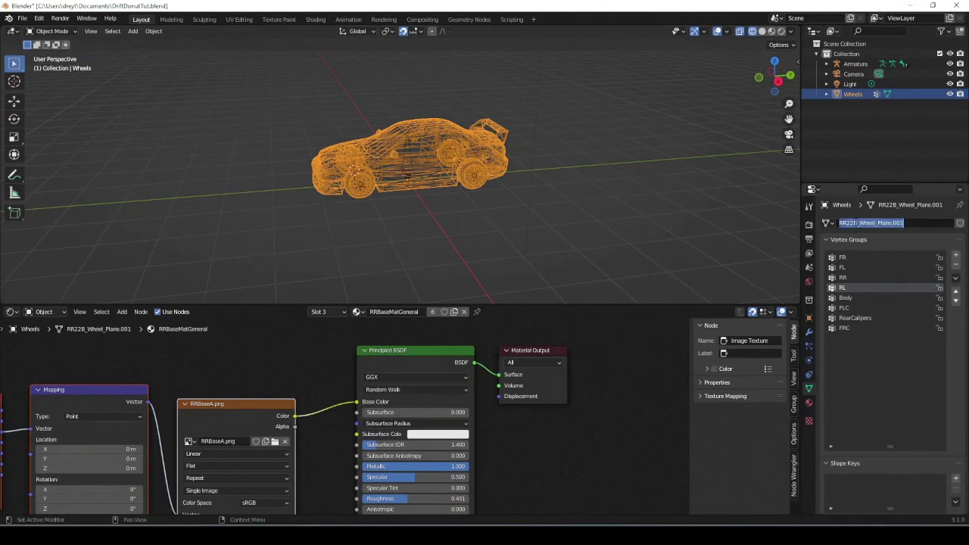
pyautogui.write('Subd')
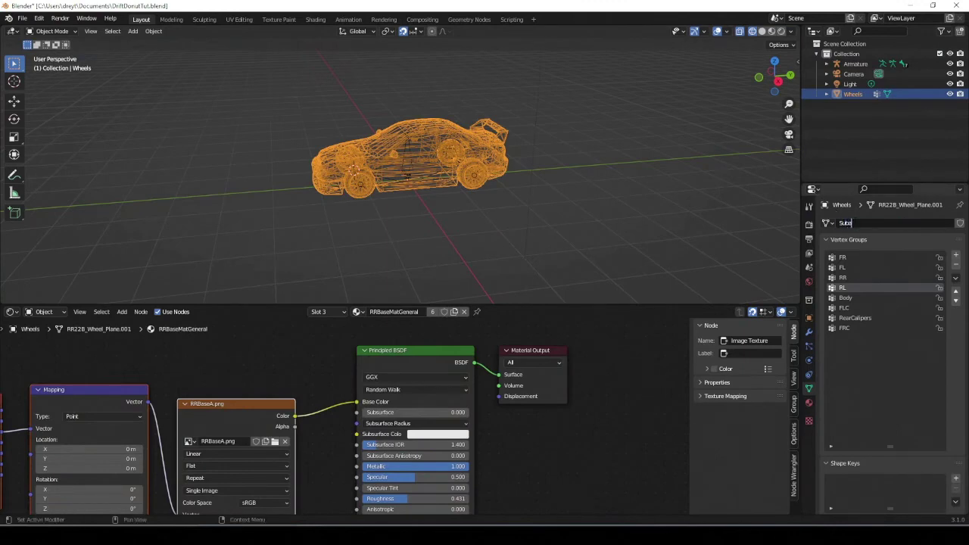
pyautogui.write('ru')
pyautogui.press('Return')
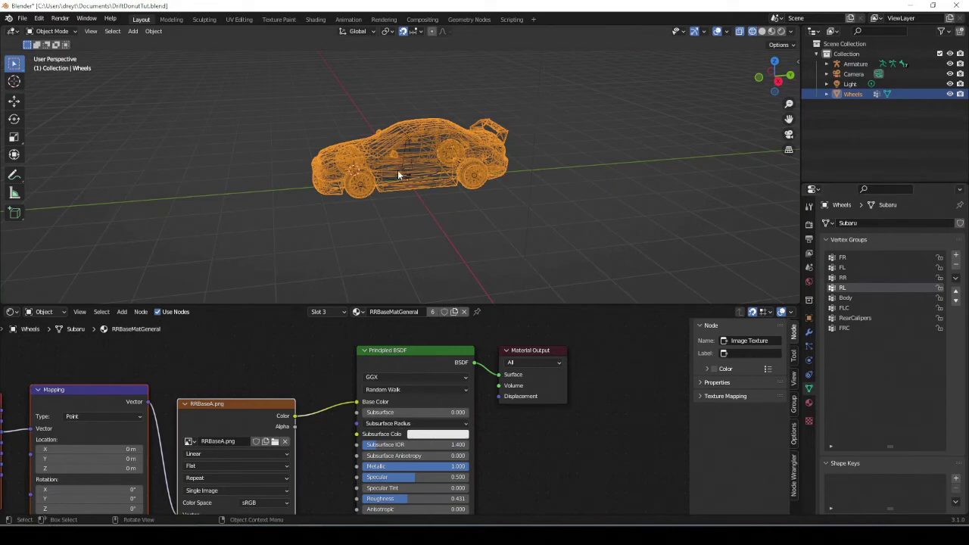
# Select only the car, frame it in view, and add the armature as the active selection
pyautogui.hotkey('alt', 'a')
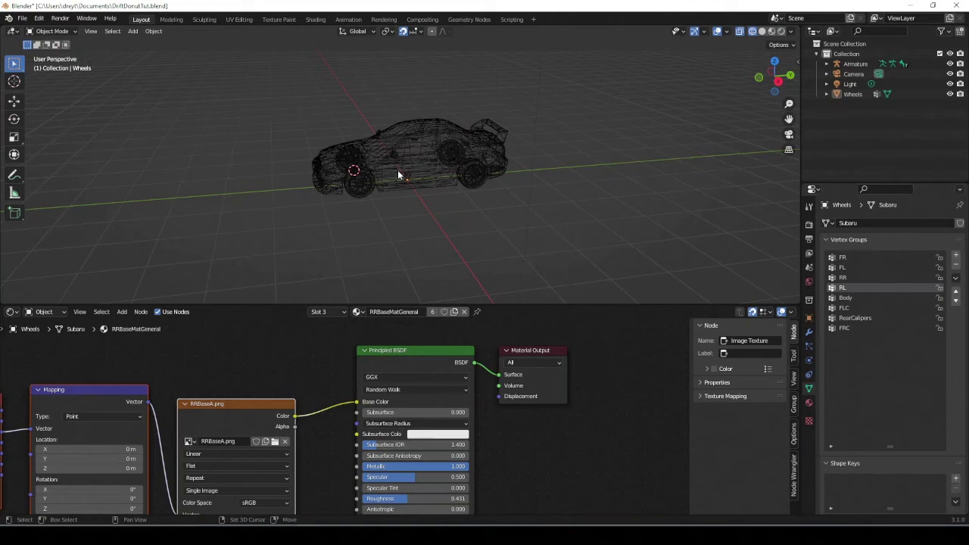
pyautogui.click(391, 141)
pyautogui.press('KP_Decimal')
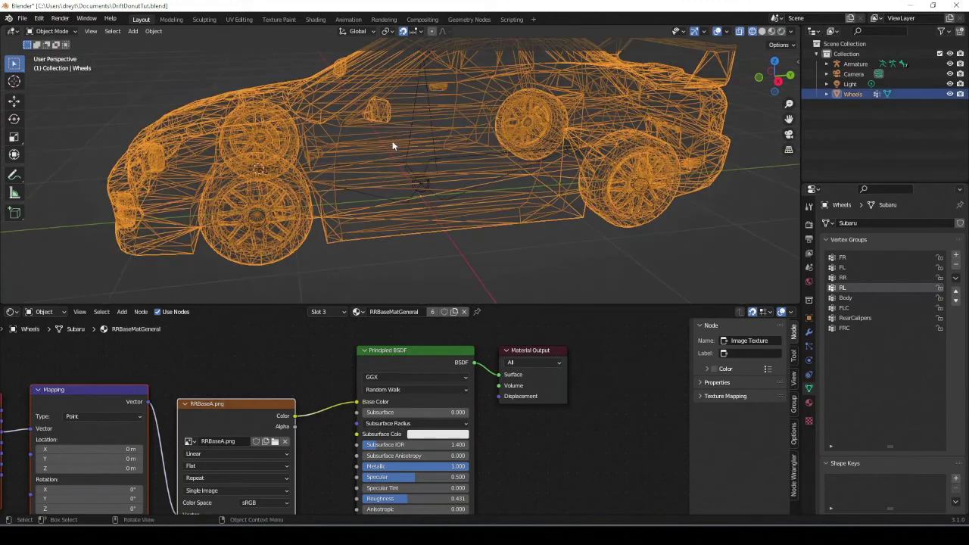
pyautogui.keyDown('shift'); pyautogui.click(437, 155); pyautogui.keyUp('shift')
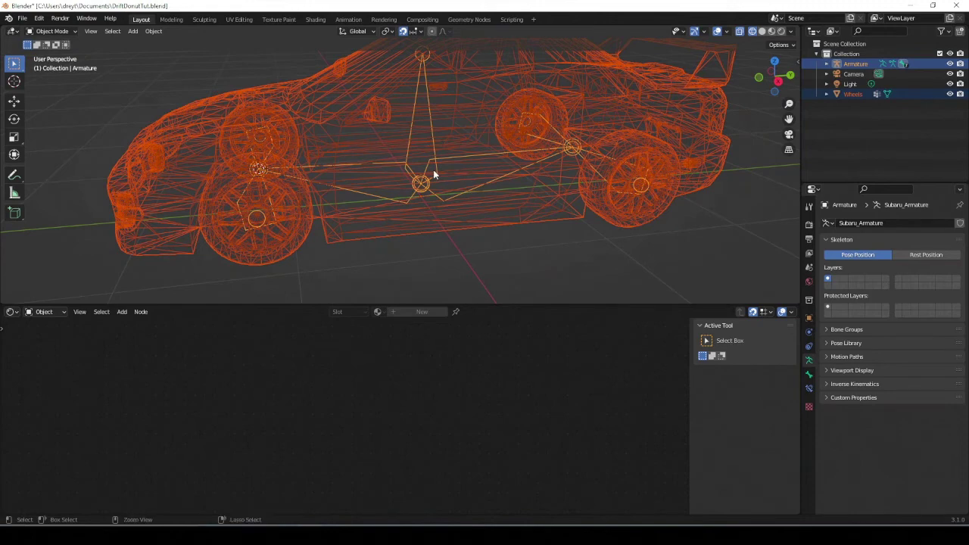
# Parent the car to Subaru_Armature with Armature Deform, creating bone vertex groups like b_root and b_RR
pyautogui.hotkey('ctrl', 'p')
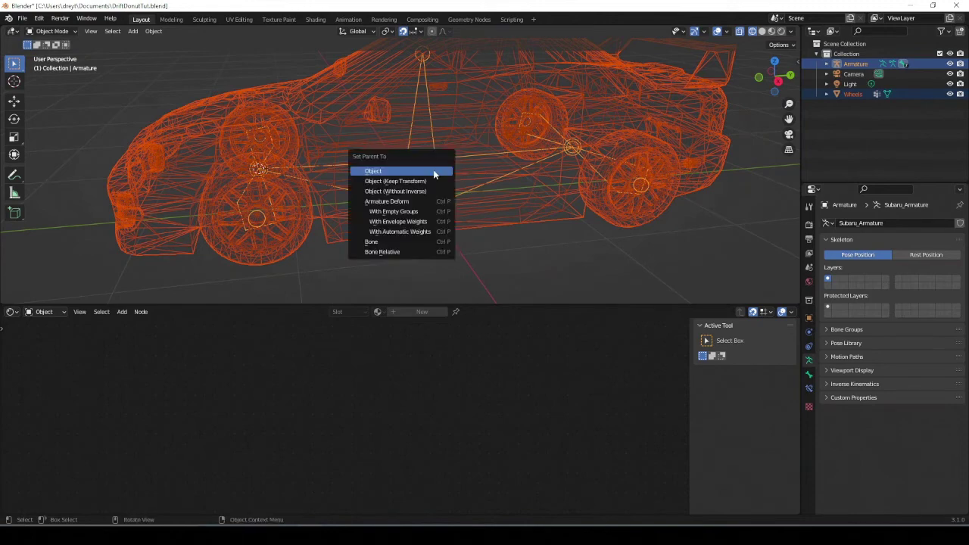
pyautogui.click(394, 211)
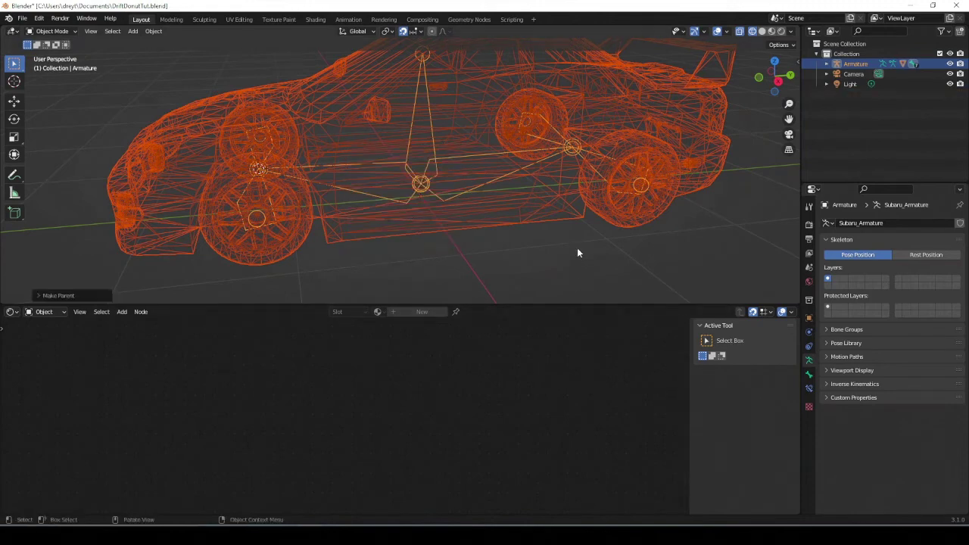
pyautogui.click(606, 218)
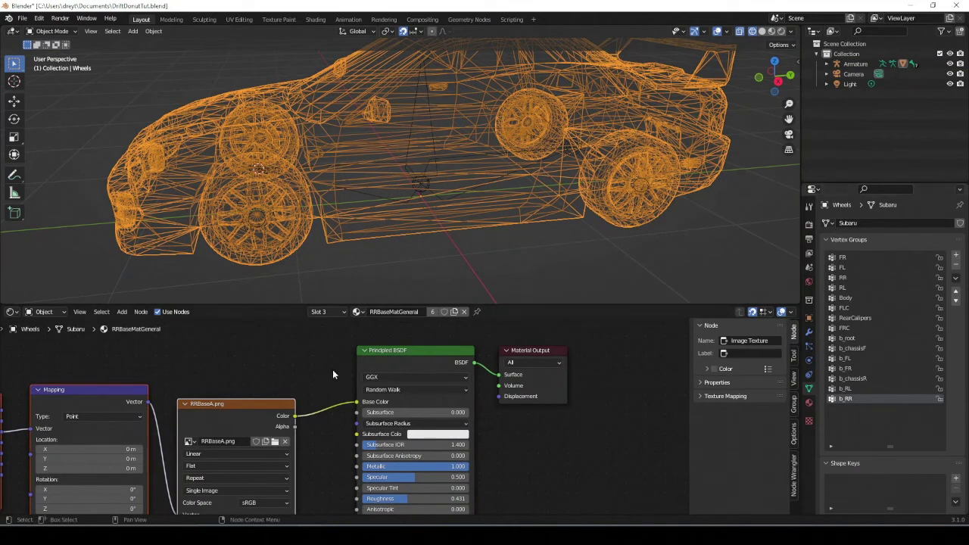
# In Edit Mode, select the FR group's front wheel vertices and assign them to the b_FR bone group
pyautogui.press('Tab')
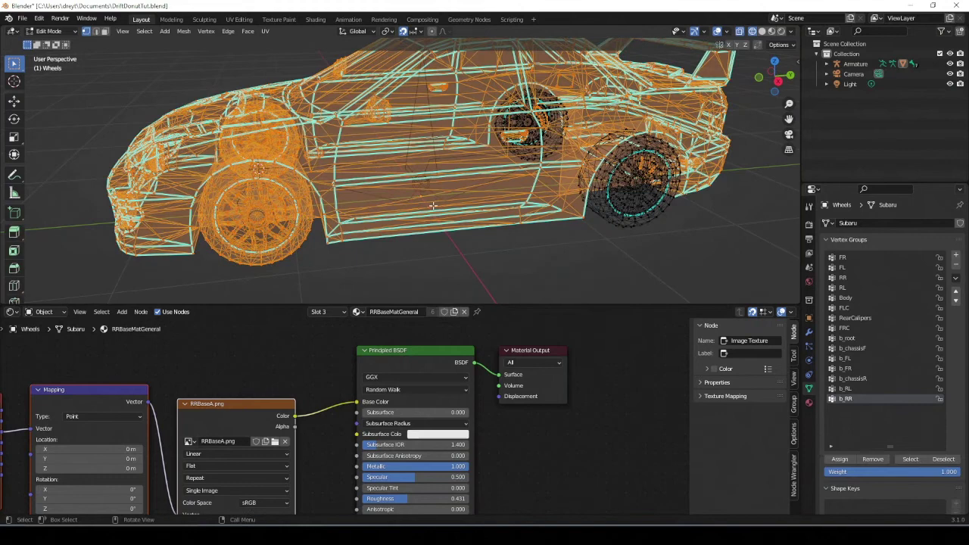
pyautogui.hotkey('alt', 'a')
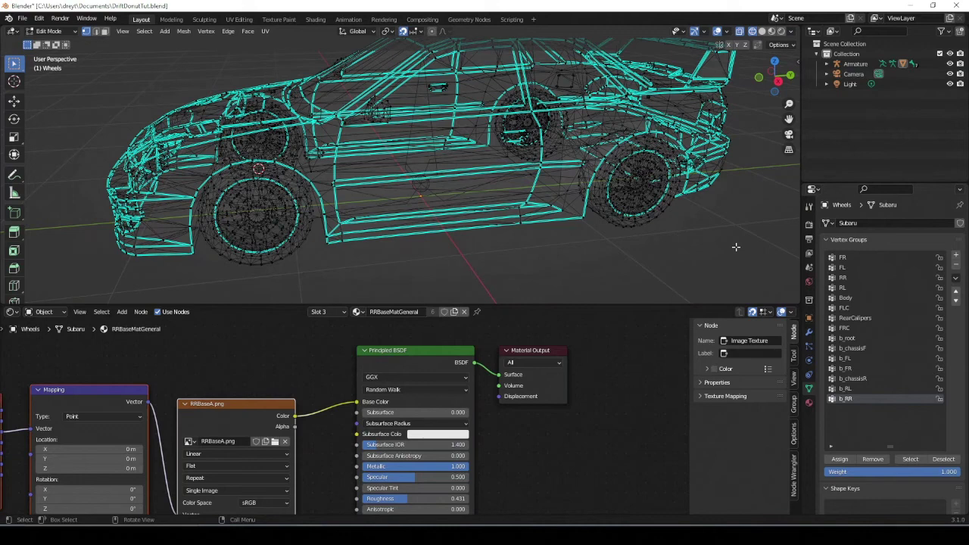
pyautogui.click(841, 259)
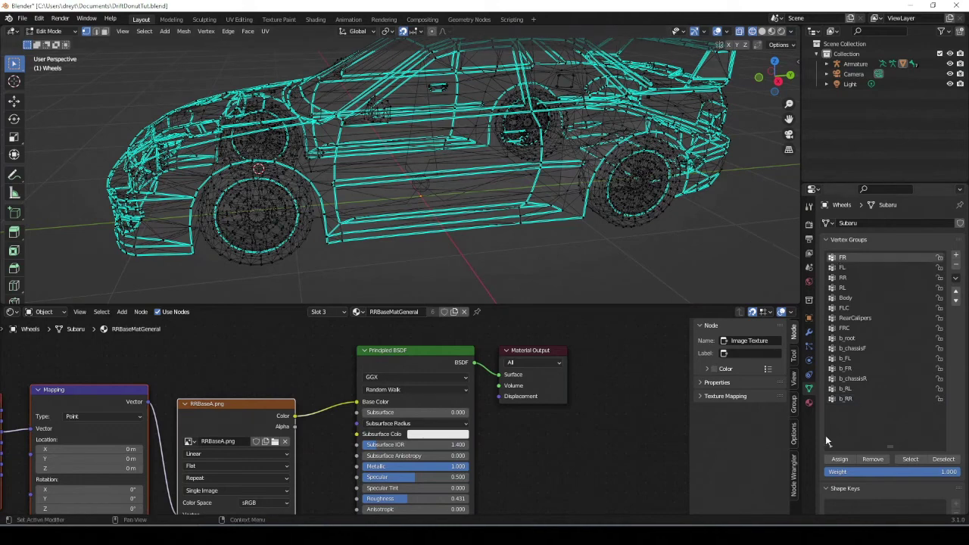
pyautogui.click(914, 460)
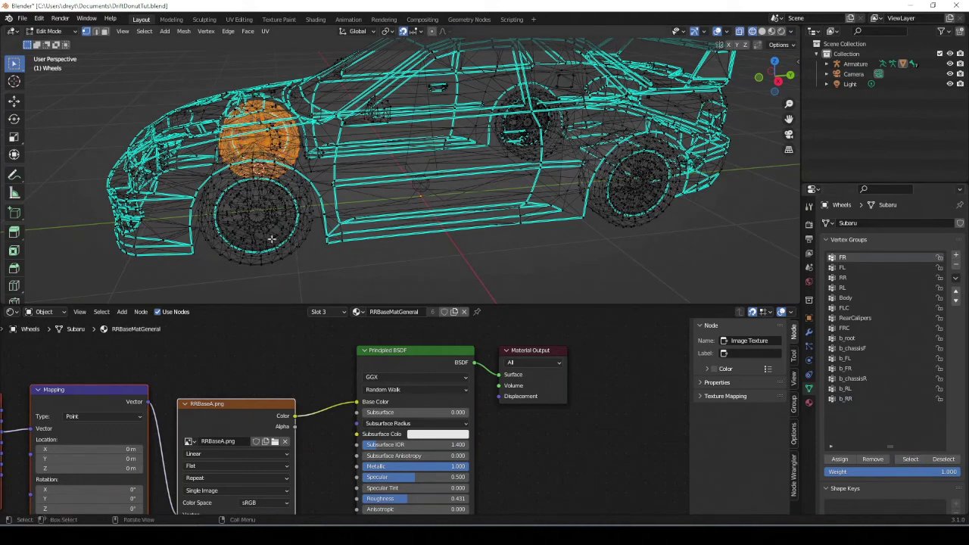
pyautogui.click(845, 369)
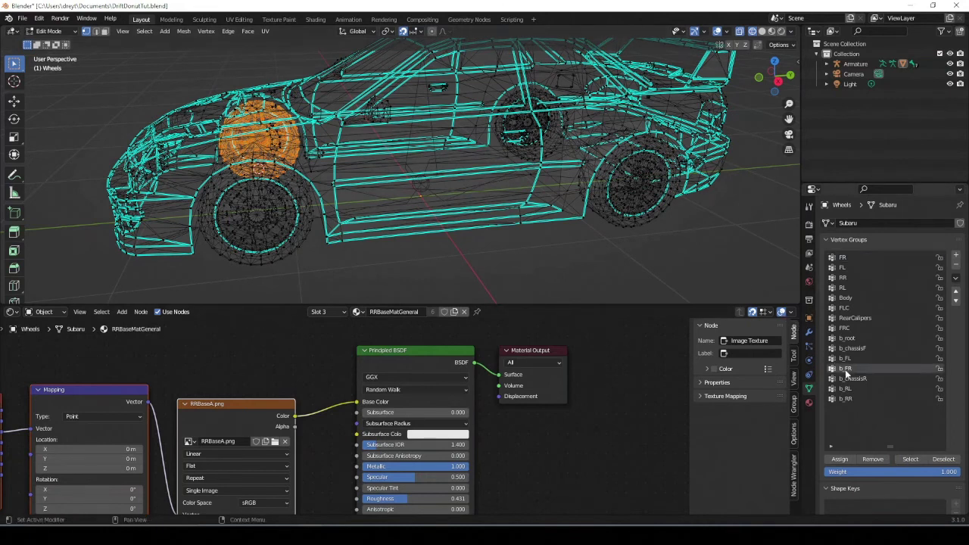
pyautogui.click(839, 460)
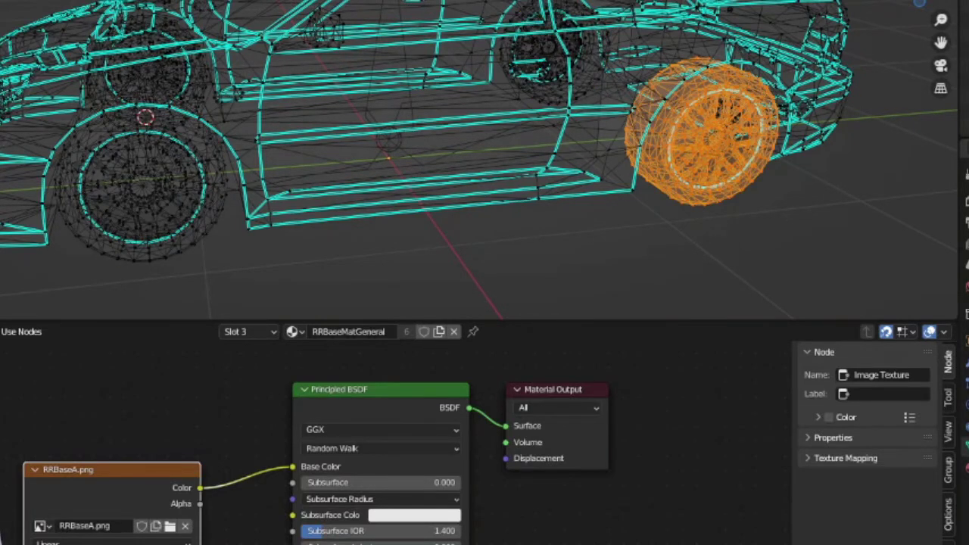
pyautogui.hotkey('alt', 'a')
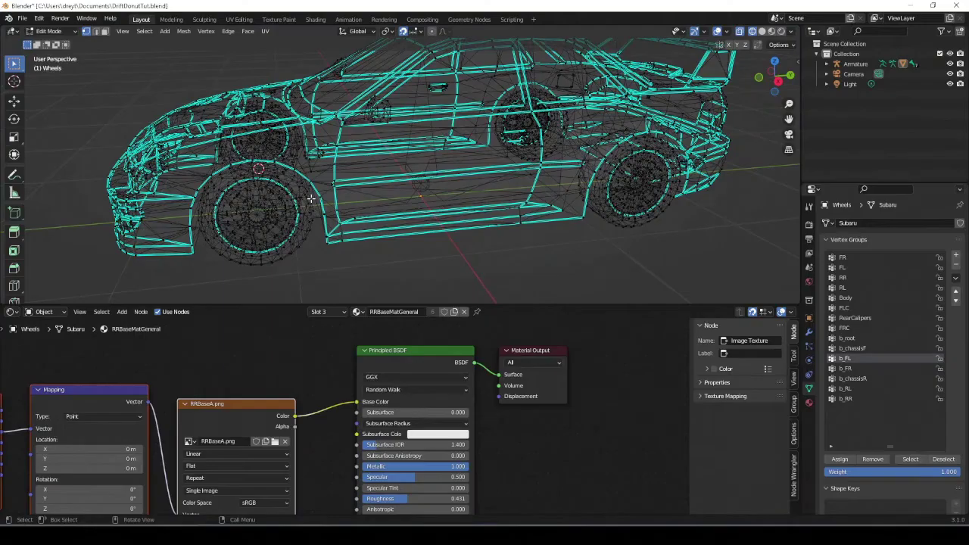
# Back in Object Mode, select the armature and test-move it
pyautogui.press('Tab')
pyautogui.moveTo(321, 188); pyautogui.dragTo(395, 202, button='middle')
pyautogui.click(395, 202)
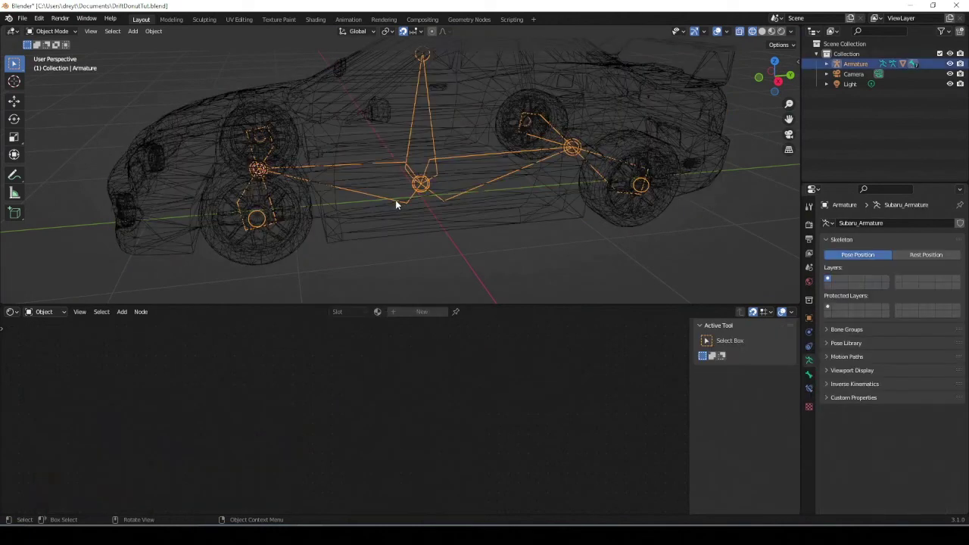
pyautogui.scroll(-3, 394, 203)
pyautogui.press('g')
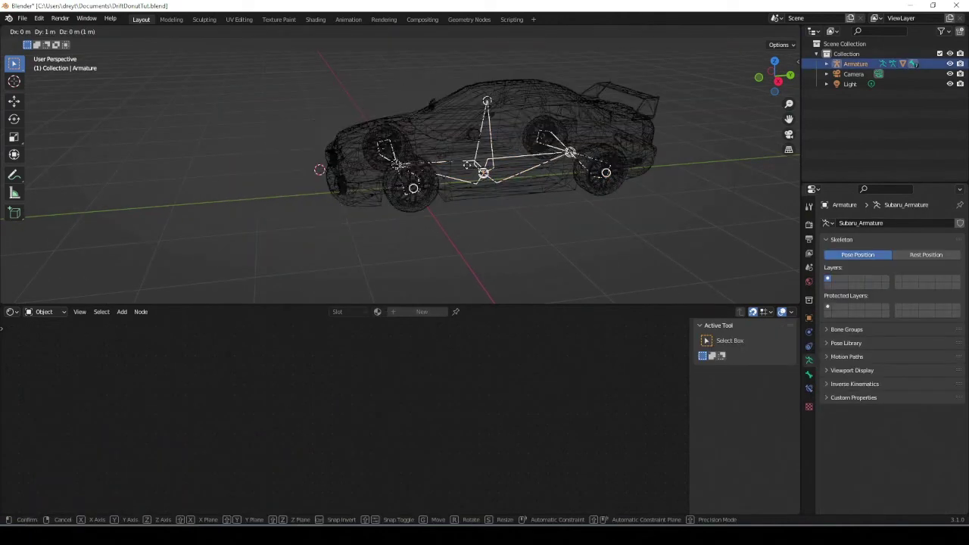
pyautogui.click(427, 202)
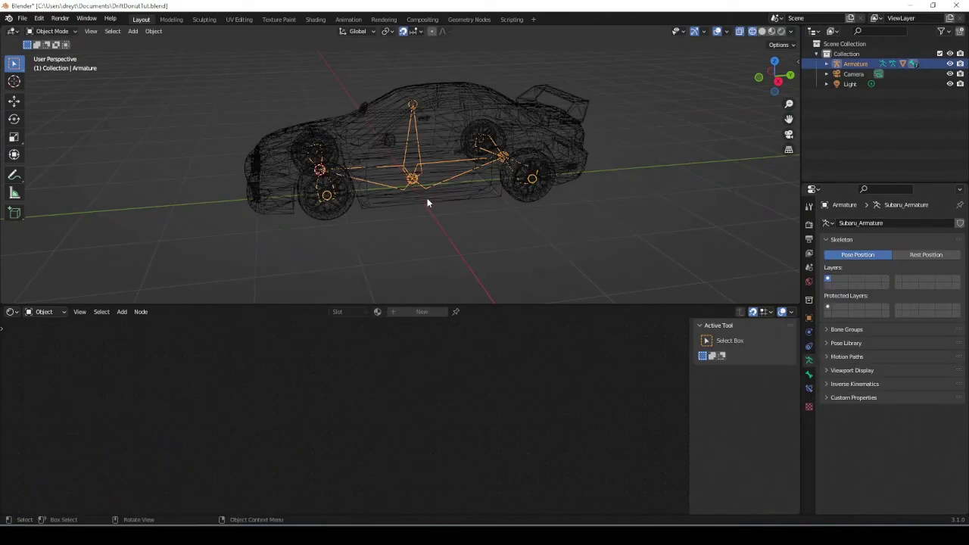
# In Pose Mode, test rotating and moving b_root, cancel both, then enter the armature's Edit Mode
pyautogui.hotkey('ctrl', 'Tab')
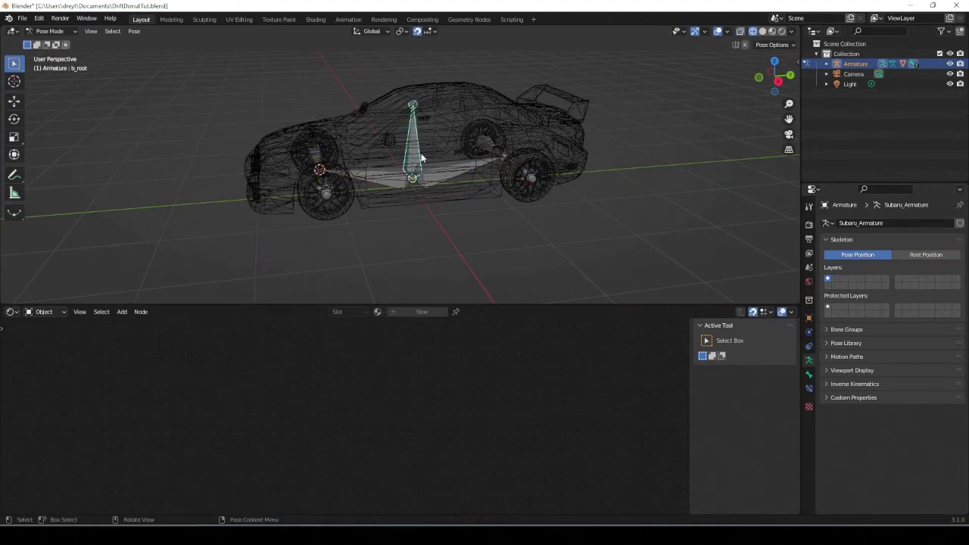
pyautogui.press('r')
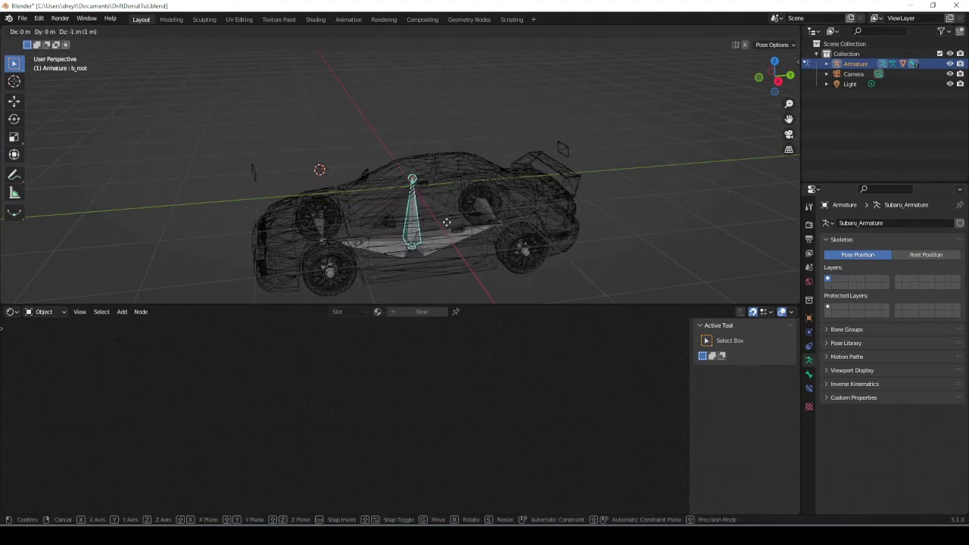
pyautogui.rightClick(428, 197)
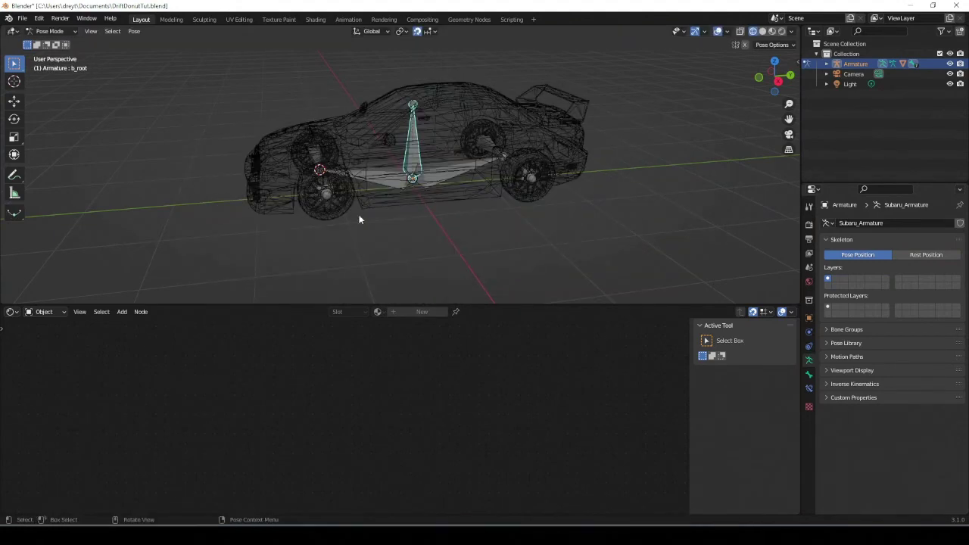
pyautogui.moveTo(516, 175); pyautogui.dragTo(563, 185, button='middle')
pyautogui.press('g')
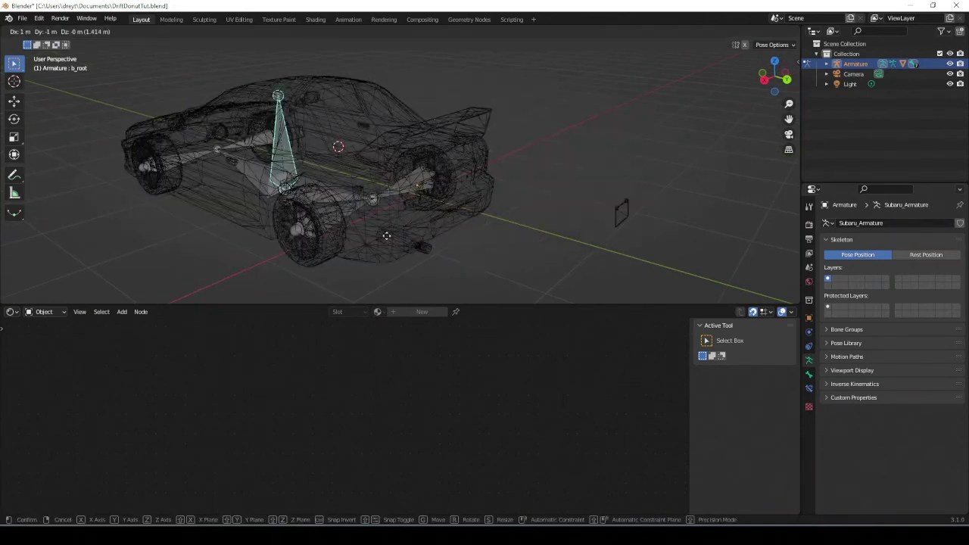
pyautogui.press('Escape')
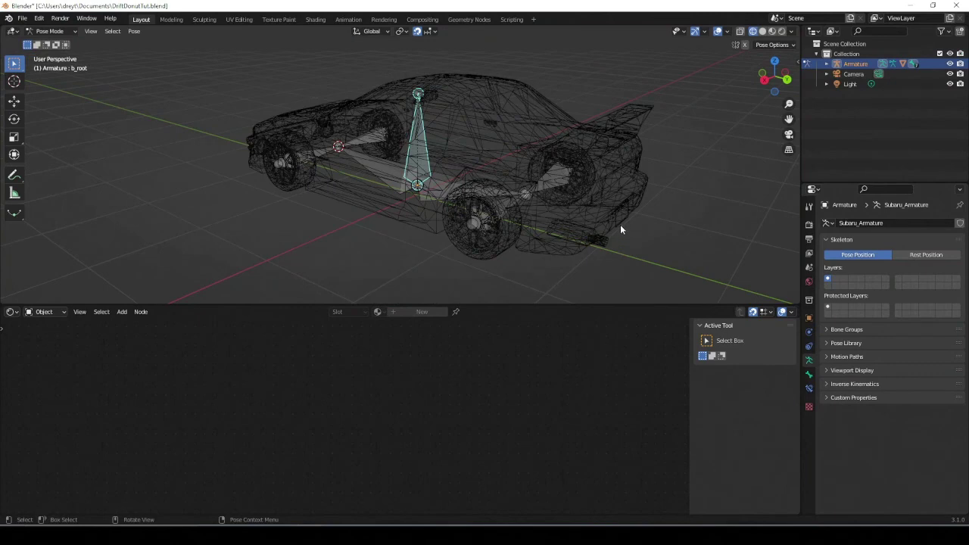
pyautogui.click(620, 224)
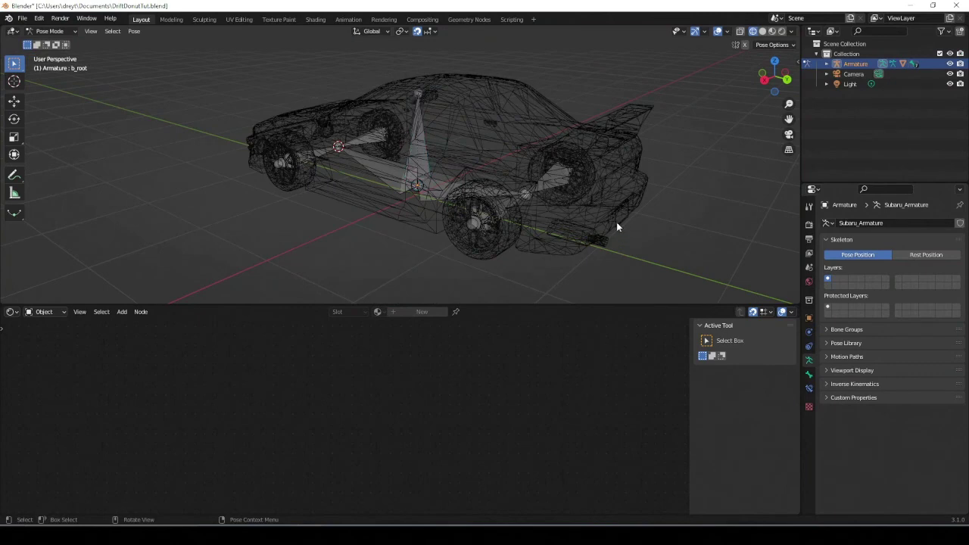
pyautogui.press('Tab')
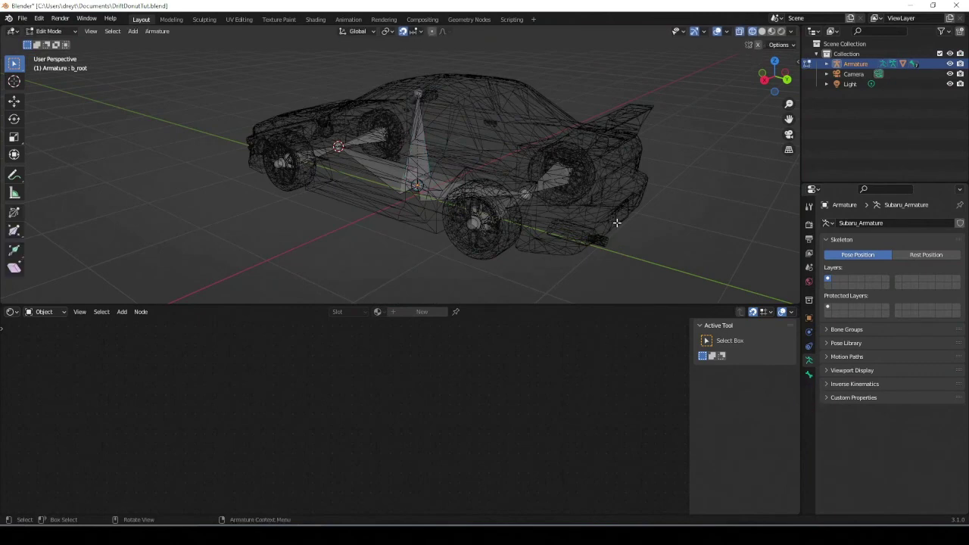
# Leave armature Edit Mode, make the car mesh Wheels active, and switch to solid shading
pyautogui.press('Tab')
pyautogui.click(616, 222)
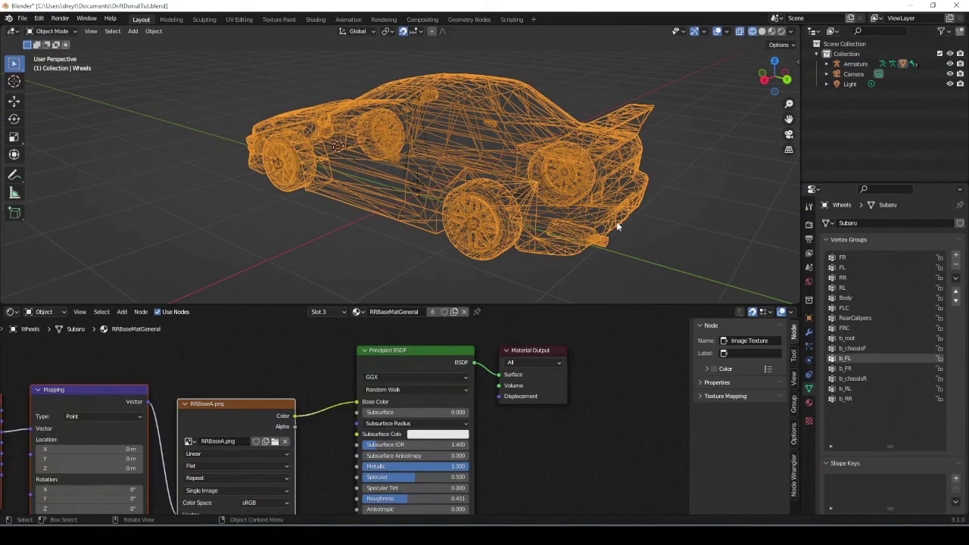
pyautogui.press('Tab')
pyautogui.press('Tab')
pyautogui.scroll(6, 533, 203)
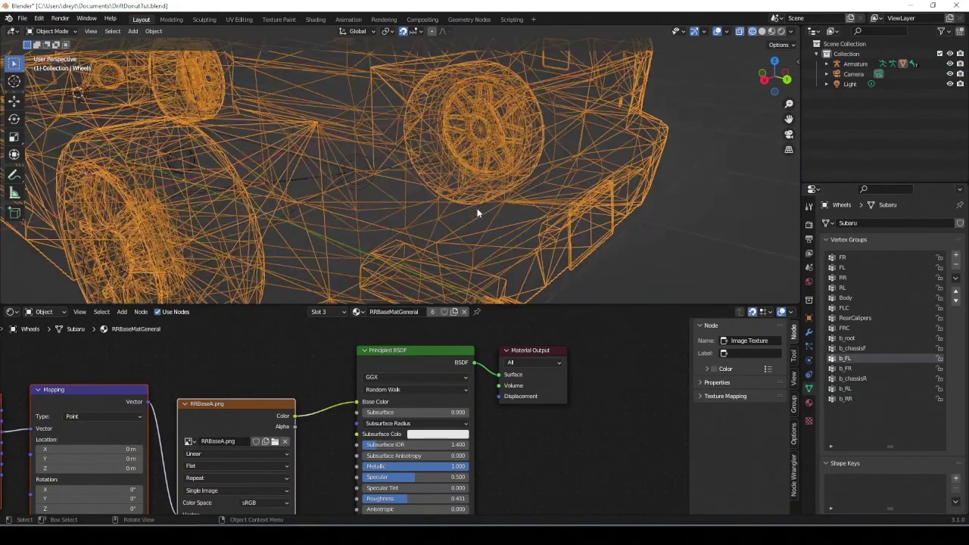
pyautogui.moveTo(477, 215); pyautogui.dragTo(439, 193, button='middle')
pyautogui.press('z')
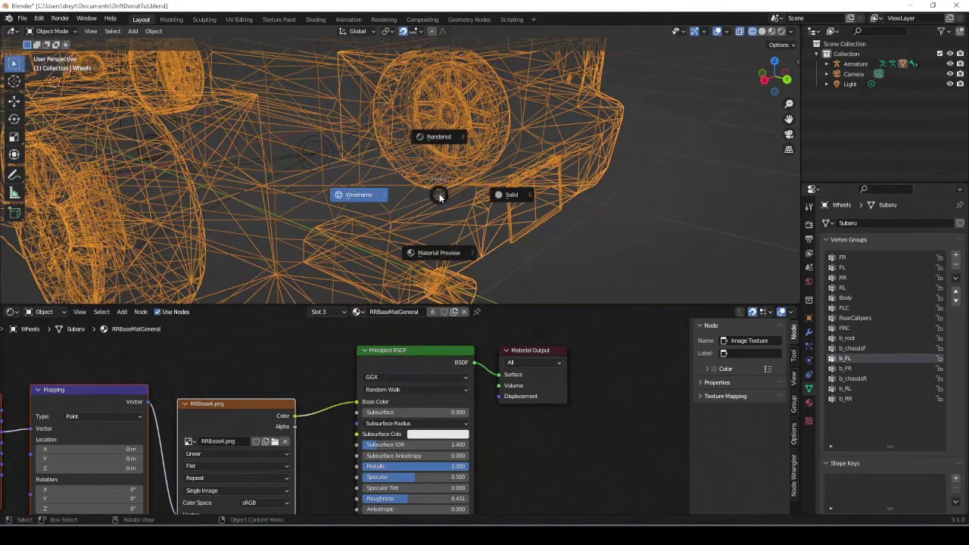
pyautogui.click(521, 194)
# Toggle Wheels through Edit Mode back to Object Mode and return the viewport to wireframe shading
pyautogui.press('Tab')
pyautogui.scroll(-10, 438, 172)
pyautogui.press('Tab')
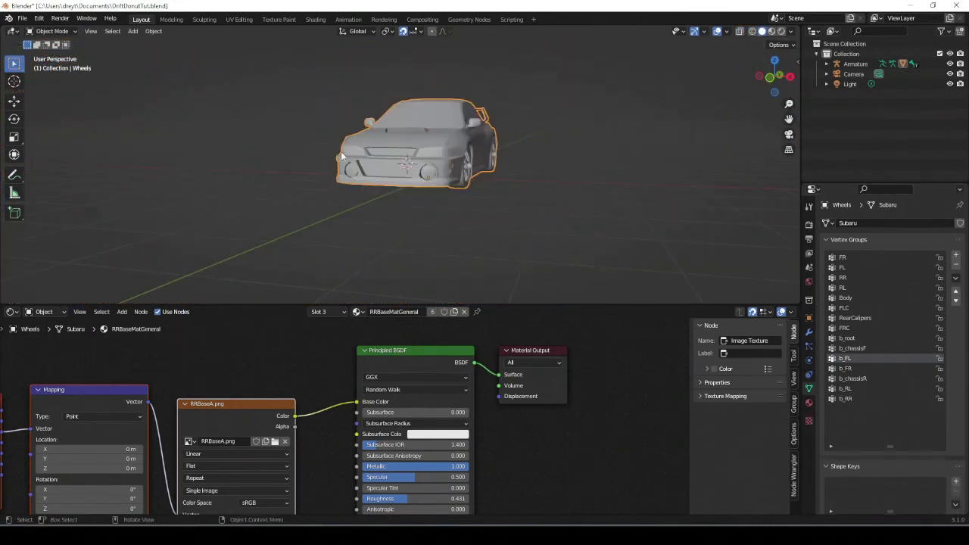
pyautogui.moveTo(438, 172); pyautogui.dragTo(284, 170, button='middle')
pyautogui.scroll(5, 284, 170)
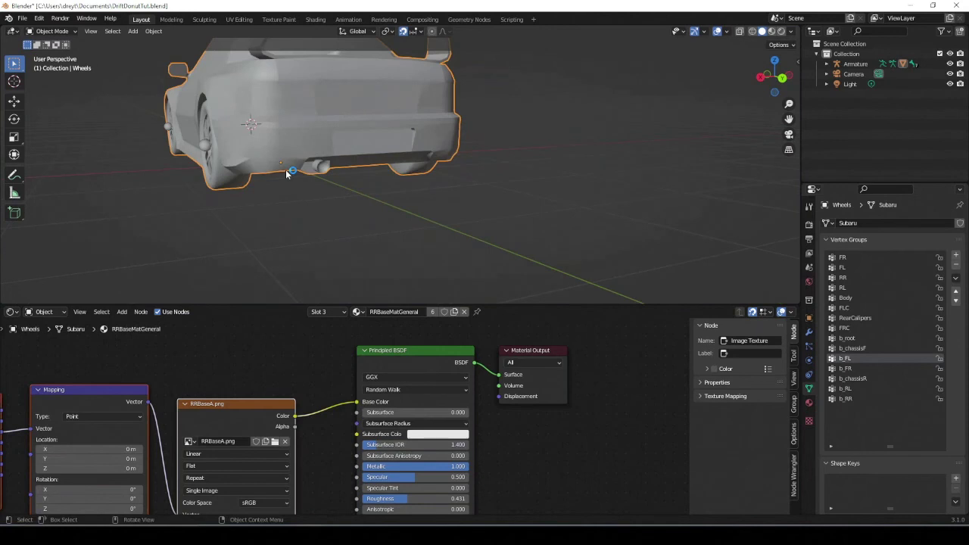
pyautogui.press('z')
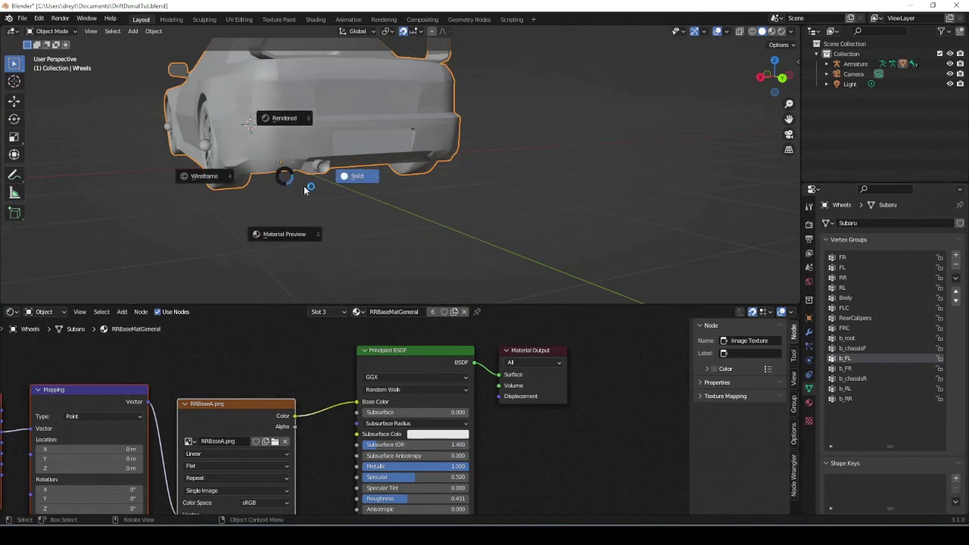
pyautogui.click(218, 181)
pyautogui.scroll(-3, 218, 184)
pyautogui.moveTo(218, 184); pyautogui.dragTo(221, 203, button='middle')
pyautogui.scroll(5, 471, 215)
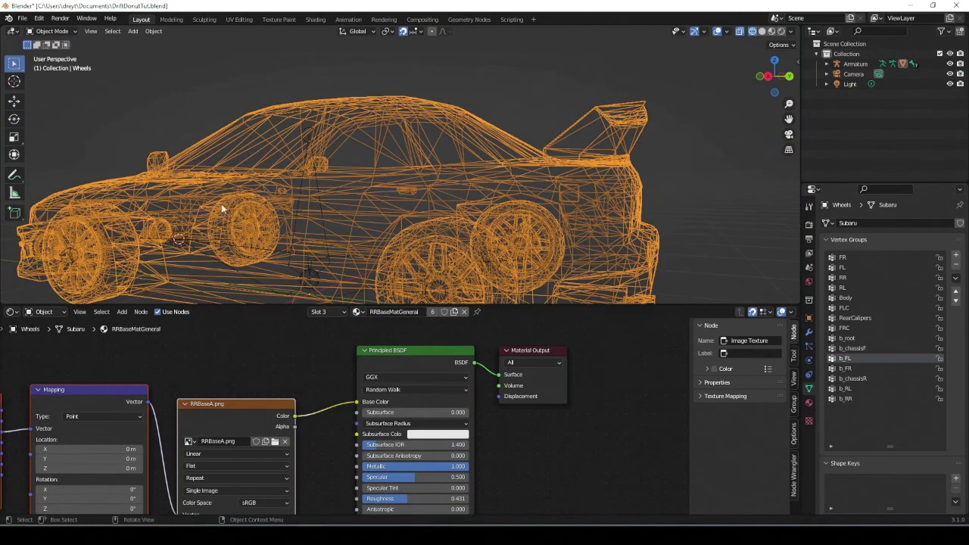
# In Pose Mode, test-grab b_root to confirm the car follows, then return to Object Mode
pyautogui.click(326, 230)
pyautogui.hotkey('ctrl', 'Tab')
pyautogui.scroll(-6, 326, 231)
pyautogui.scroll(2, 325, 232)
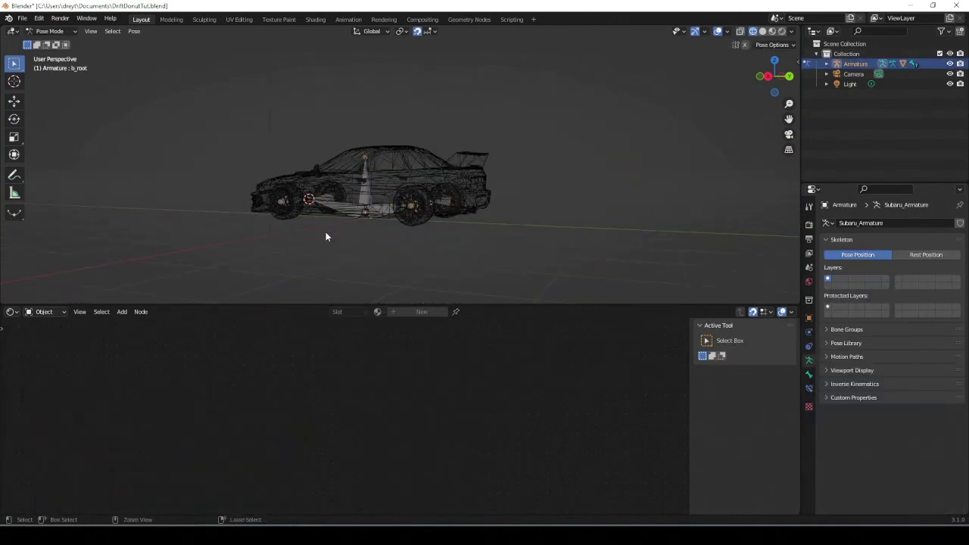
pyautogui.click(363, 195)
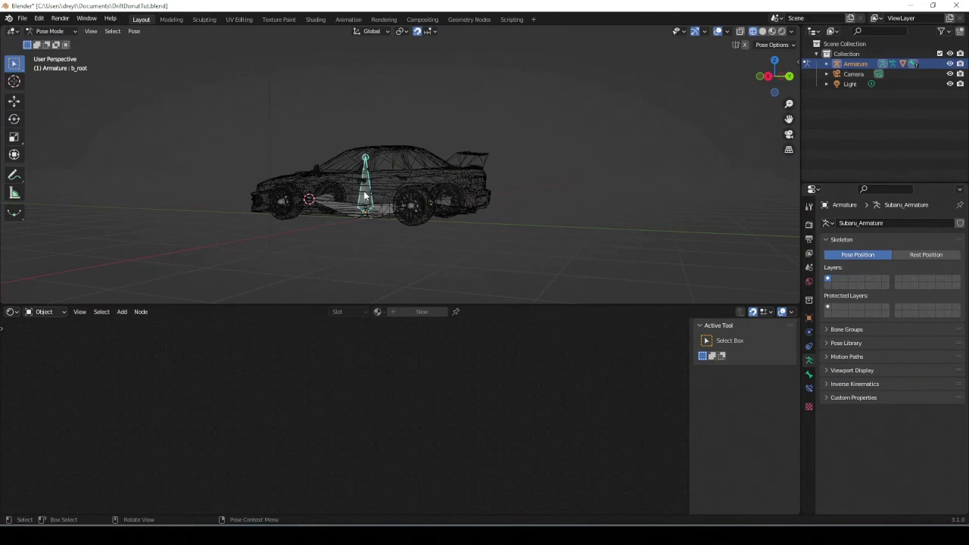
pyautogui.press('g')
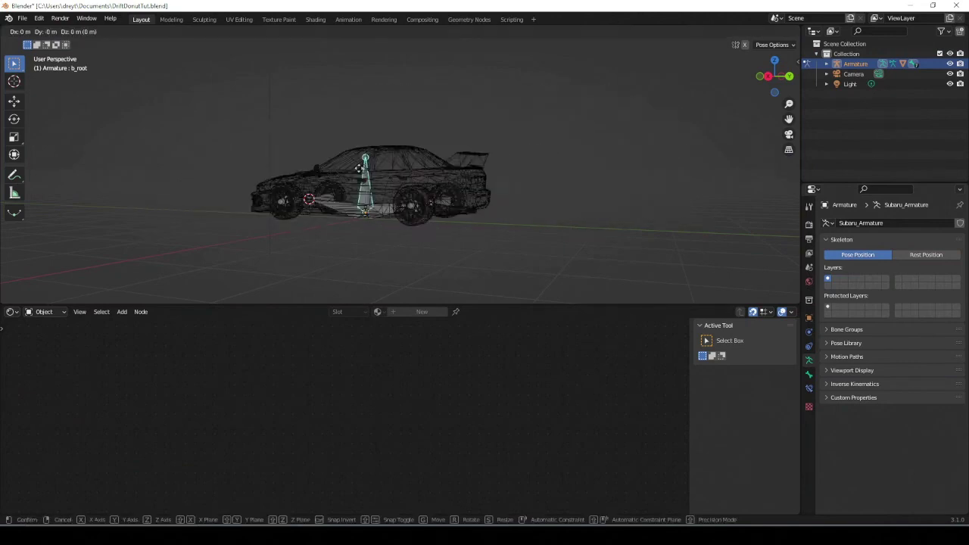
pyautogui.press('Escape')
pyautogui.scroll(4, 317, 217)
pyautogui.moveTo(316, 217); pyautogui.dragTo(339, 207, button='middle')
pyautogui.scroll(2, 339, 207)
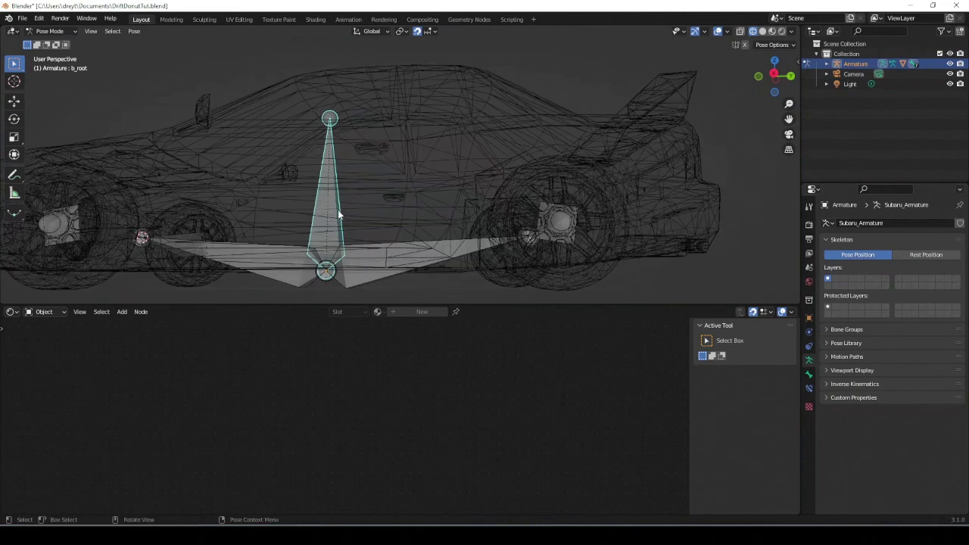
pyautogui.hotkey('ctrl', 'Tab')
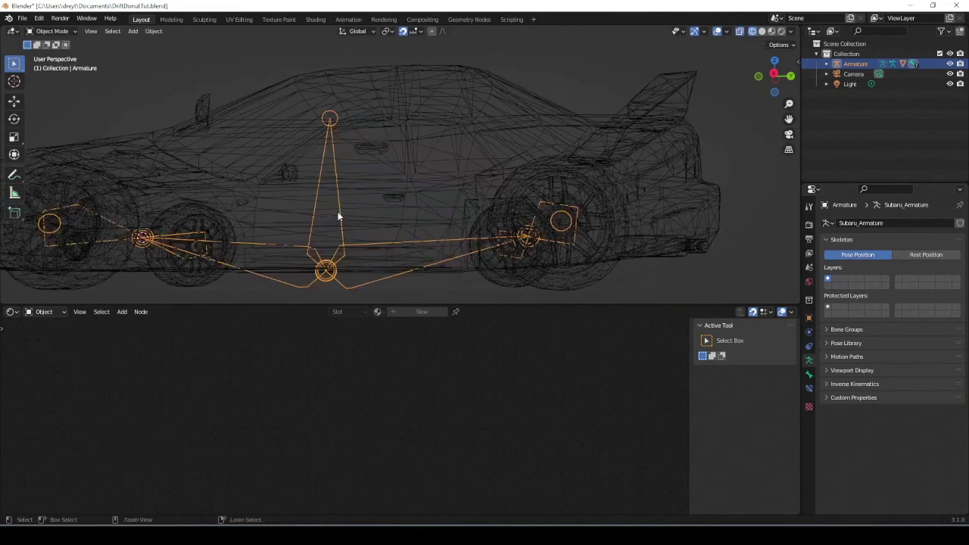
# Select the car mesh Wheels and apply its location, rotation and scale
pyautogui.click(433, 149)
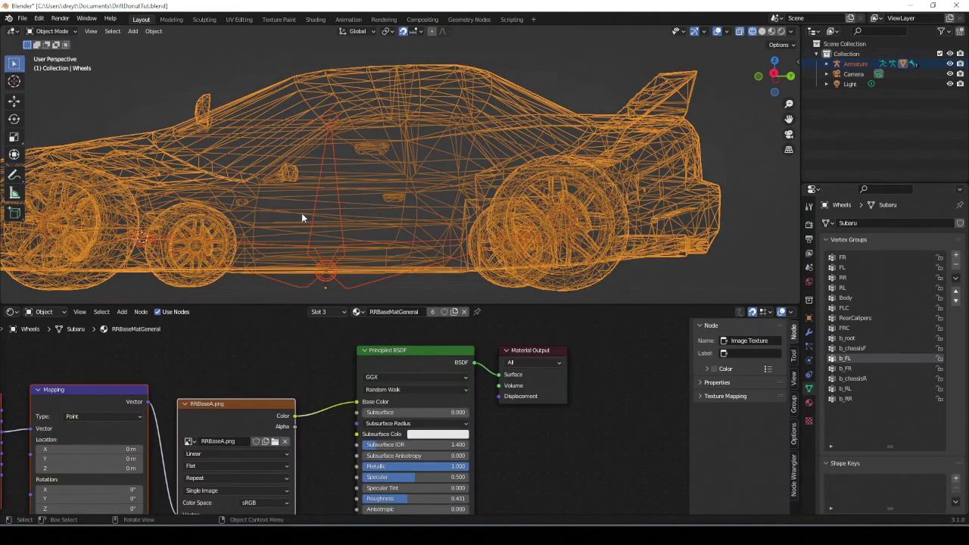
pyautogui.press('KP_1')
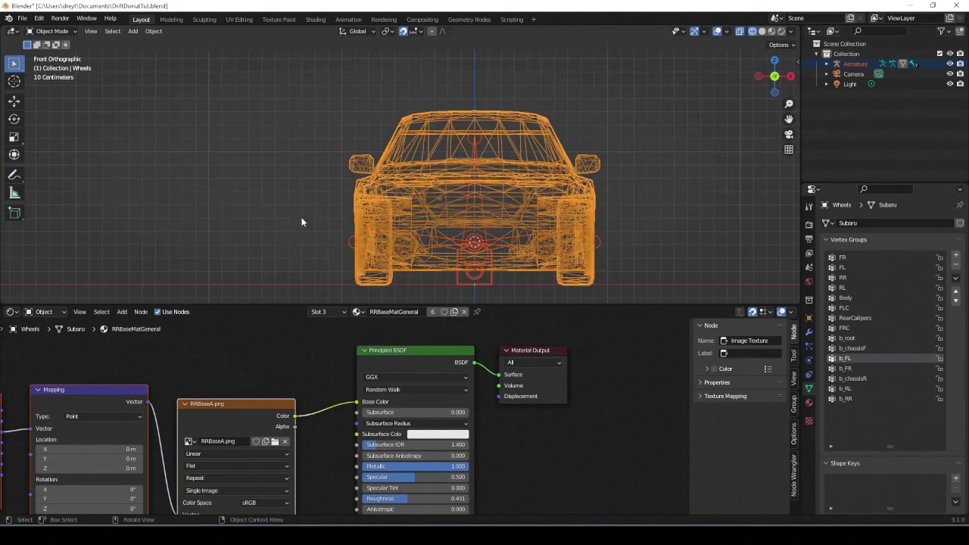
pyautogui.press('ctrl')
pyautogui.hotkey('ctrl', 'a')
pyautogui.click(303, 221)
pyautogui.hotkey('ctrl', 'a')
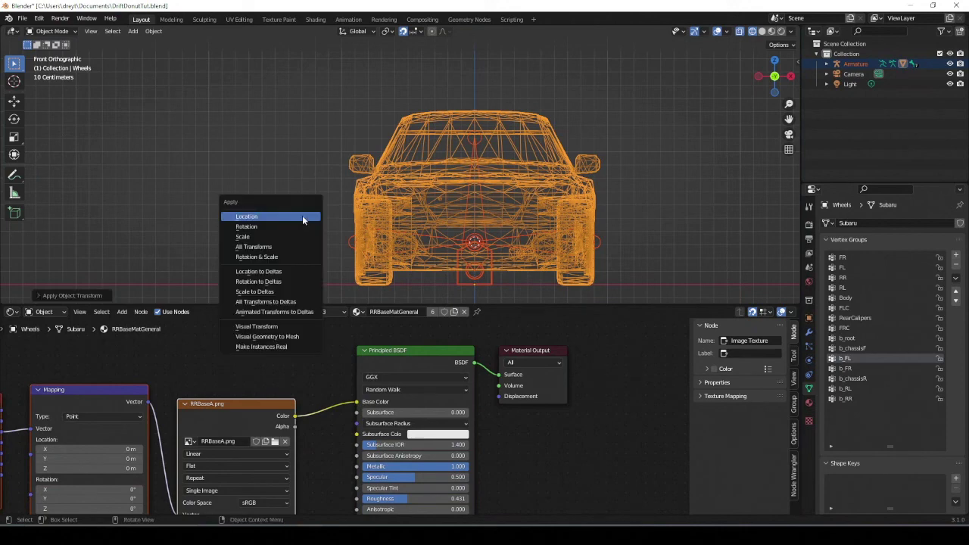
pyautogui.click(302, 225)
pyautogui.hotkey('ctrl', 'a')
pyautogui.click(288, 237)
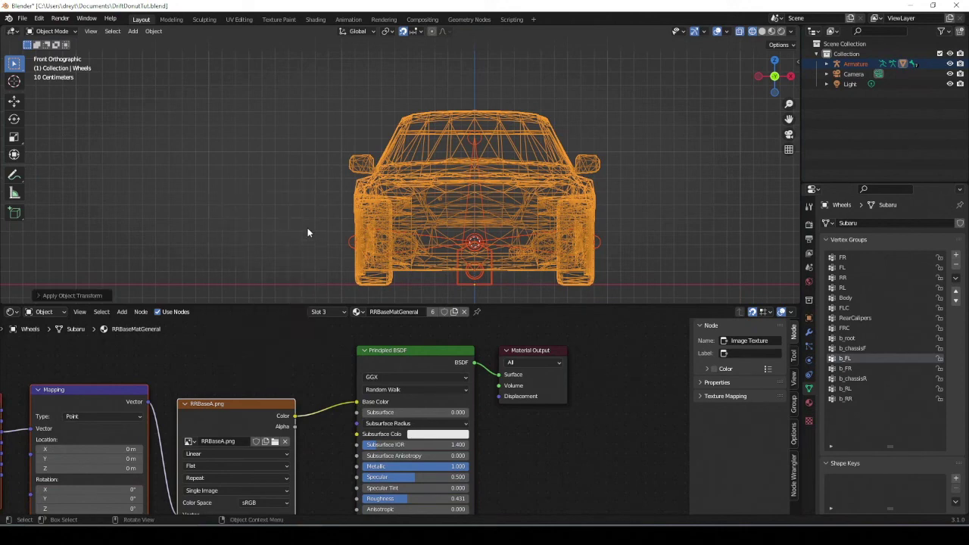
pyautogui.press('KP_3')
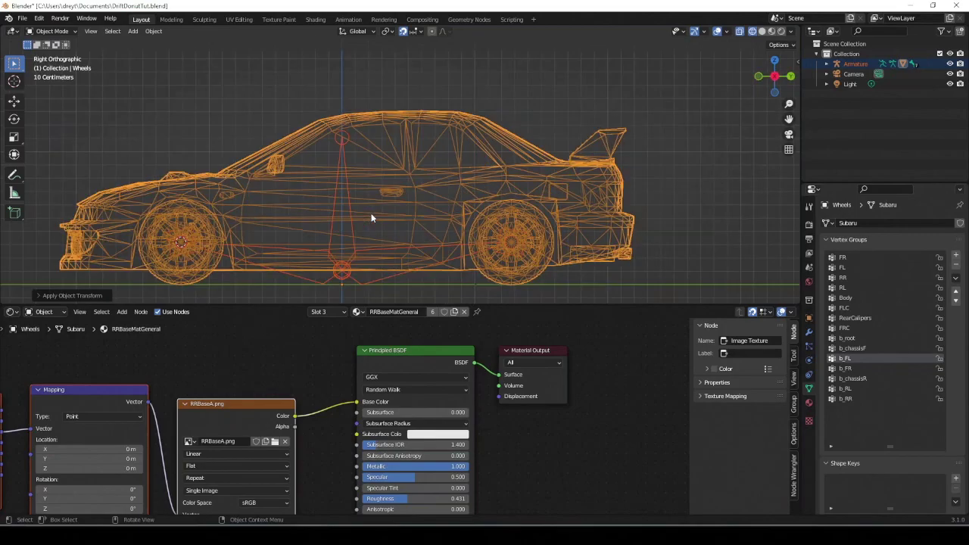